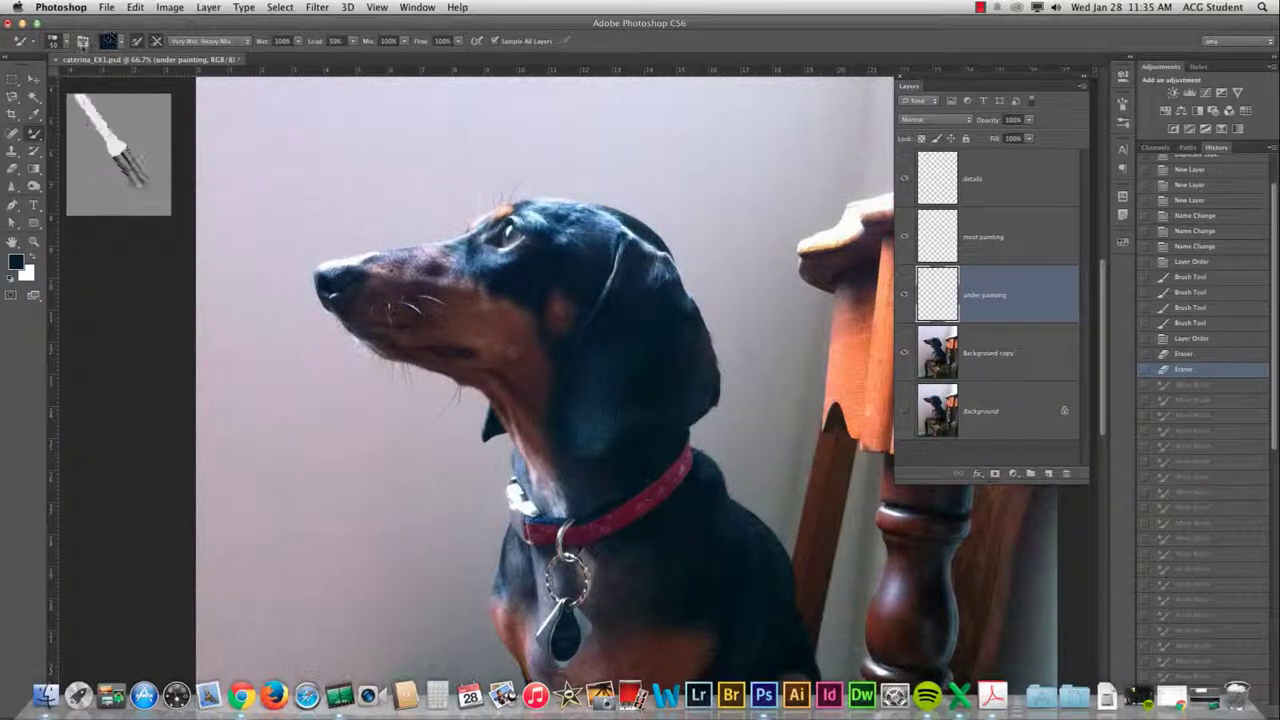
Check the Mixer Brush tip settings and sample the dark blue fur colour beside the dog's eye as the paint colour
{"action": "left_click", "coordinate": [84, 42]}
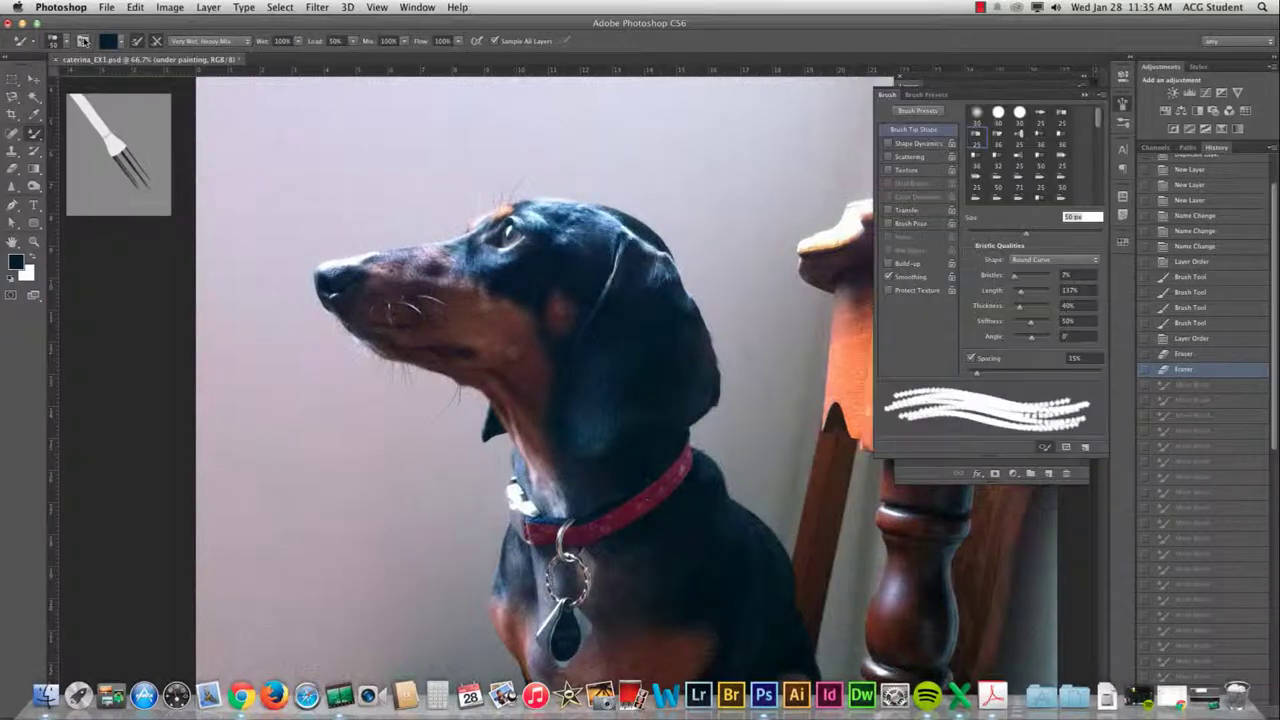
{"action": "left_click", "coordinate": [1085, 96]}
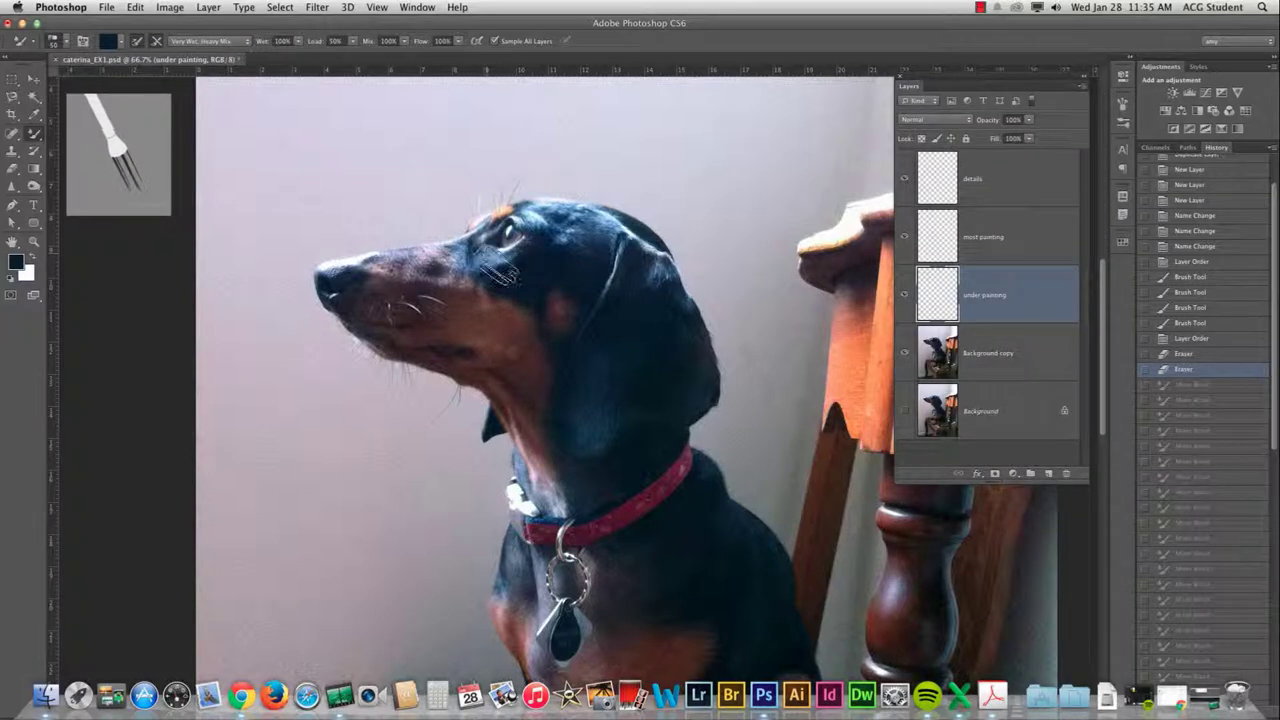
{"action": "key", "text": "i"}
{"action": "left_click", "coordinate": [480, 245]}
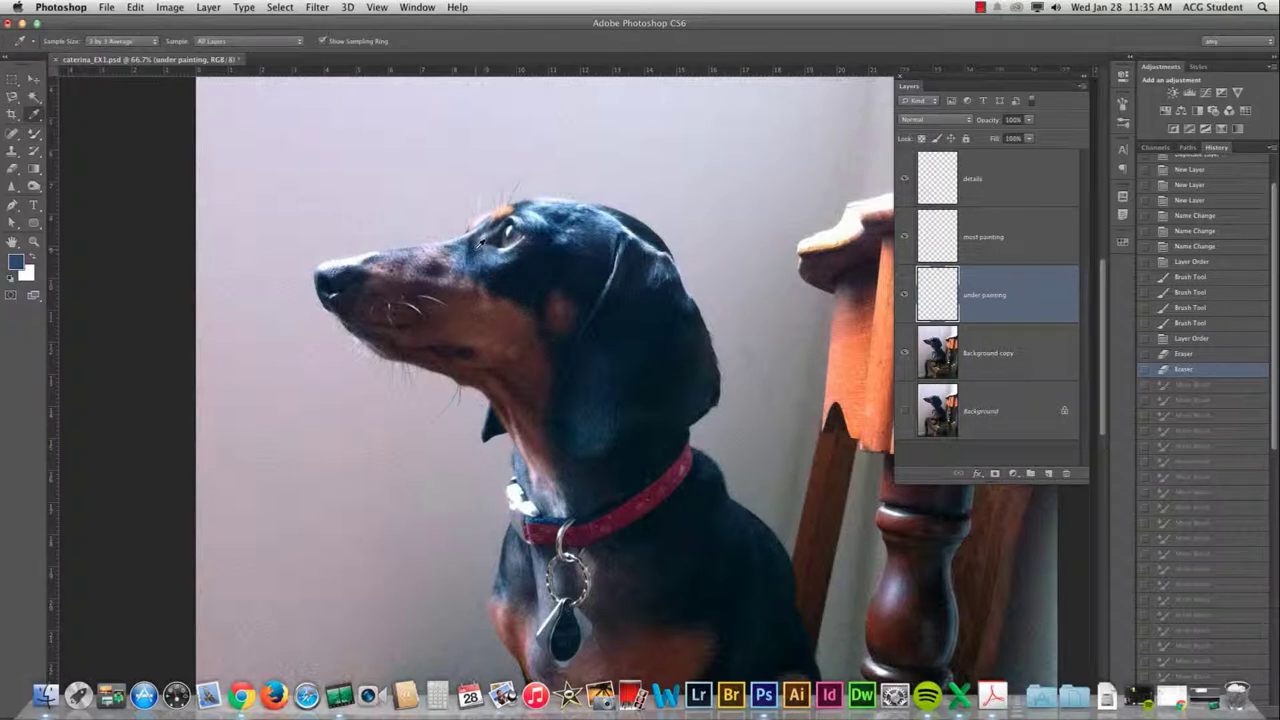
{"action": "key", "text": "b"}
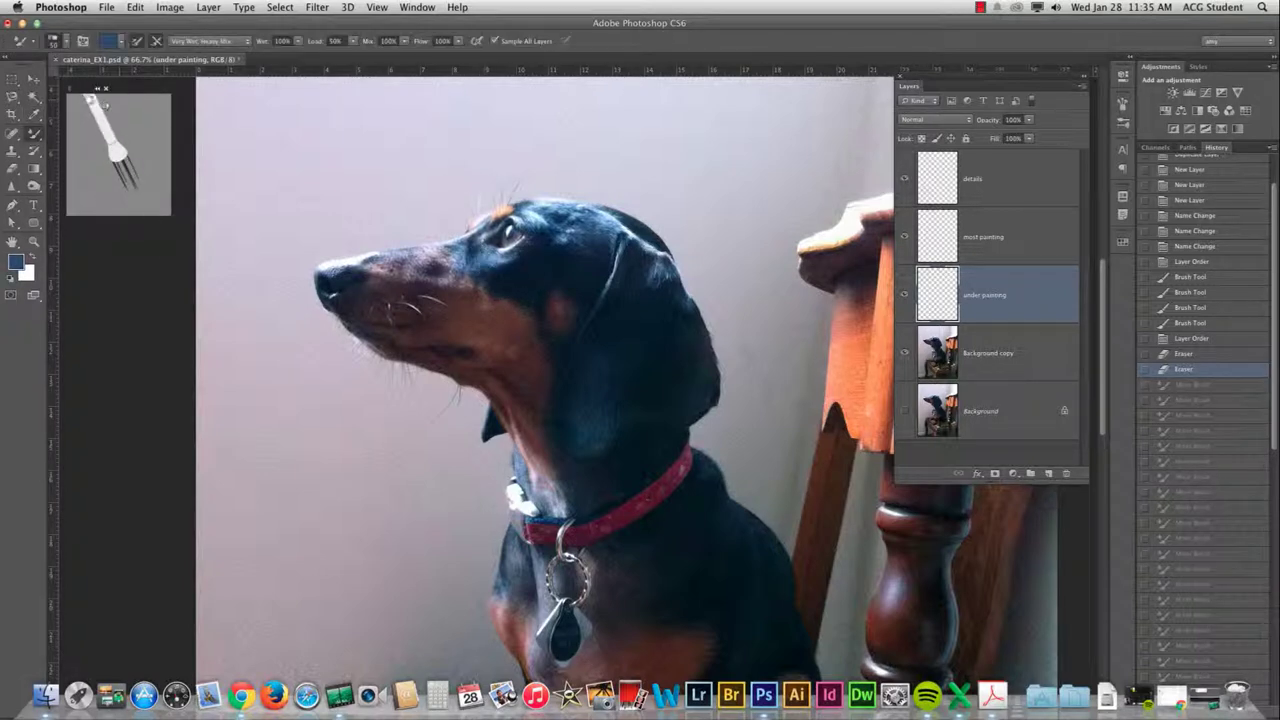
Choose another flat bristle brush tip at 50 px and paint a test stroke on the plain wall in front of the dog
{"action": "left_click", "coordinate": [55, 42]}
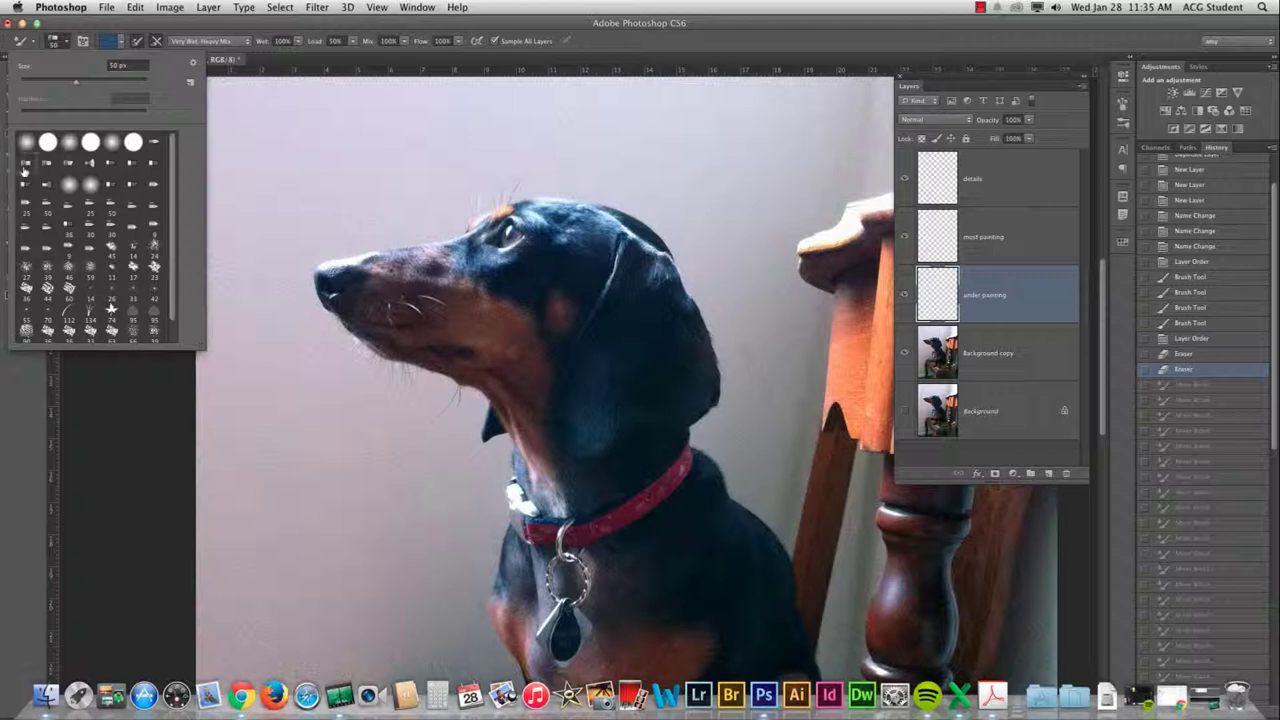
{"action": "left_click", "coordinate": [24, 164]}
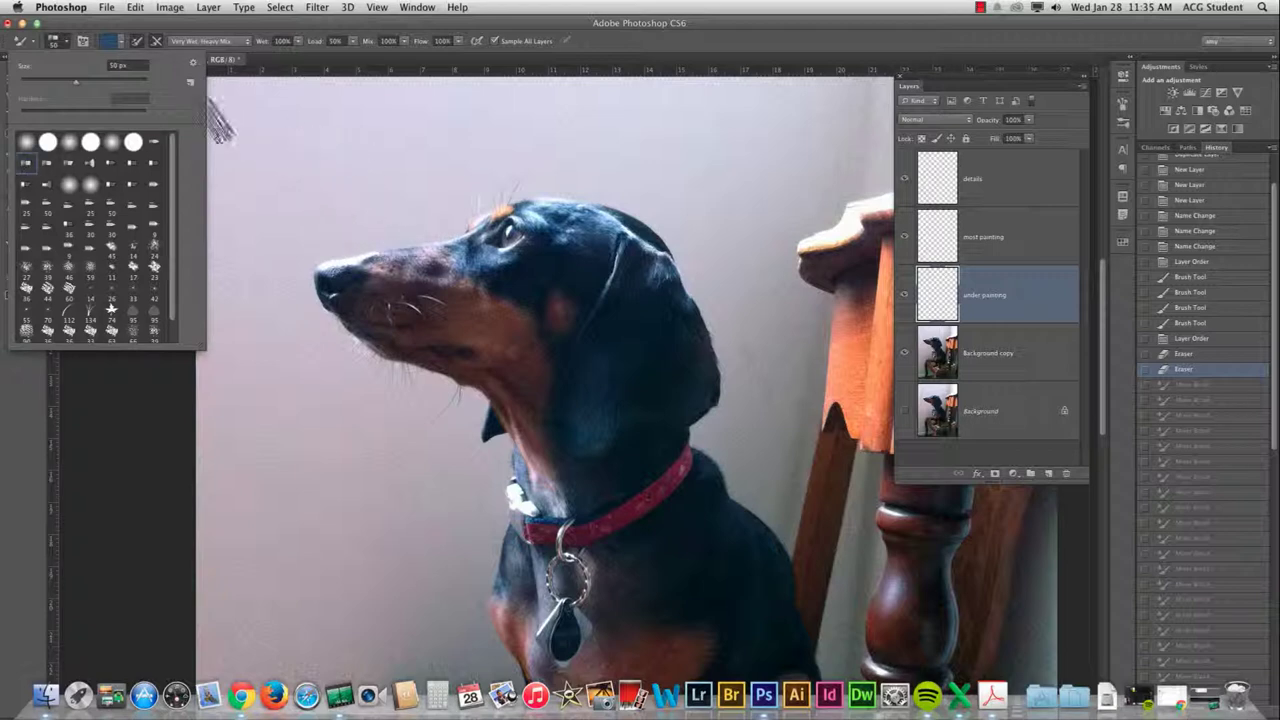
{"action": "left_click", "coordinate": [250, 68]}
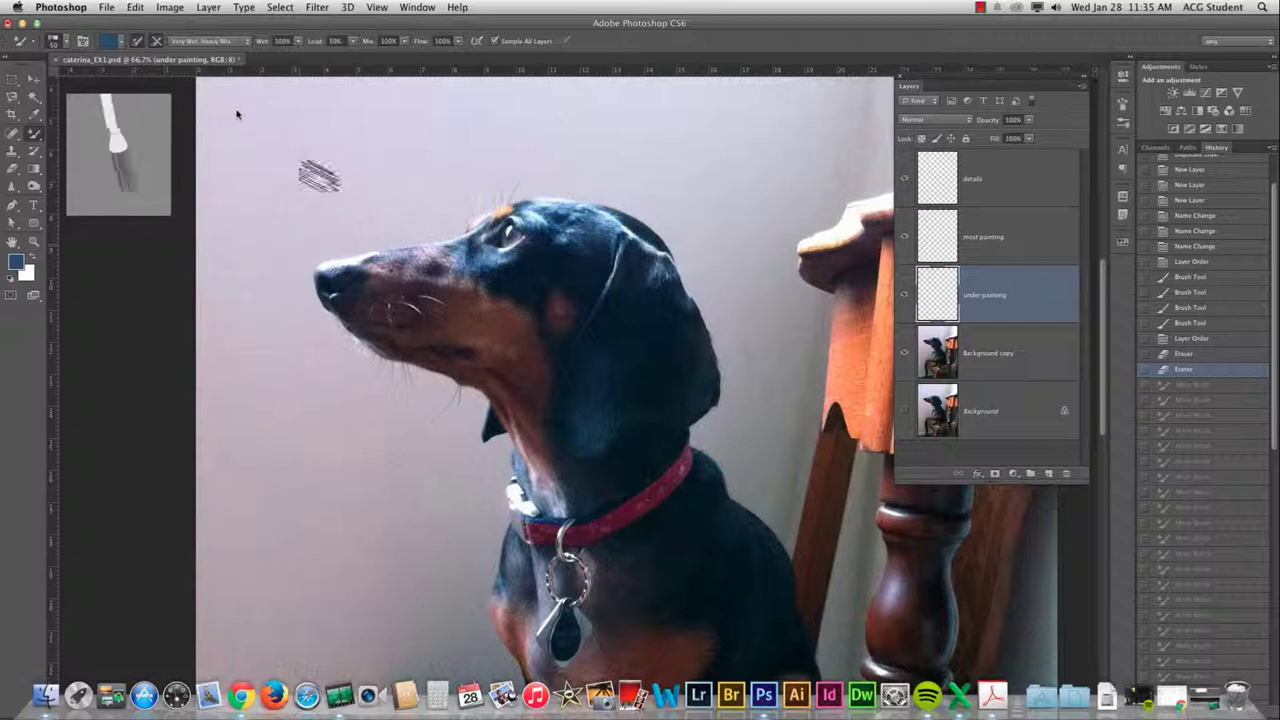
{"action": "left_click_drag", "start_coordinate": [275, 204], "coordinate": [251, 353]}
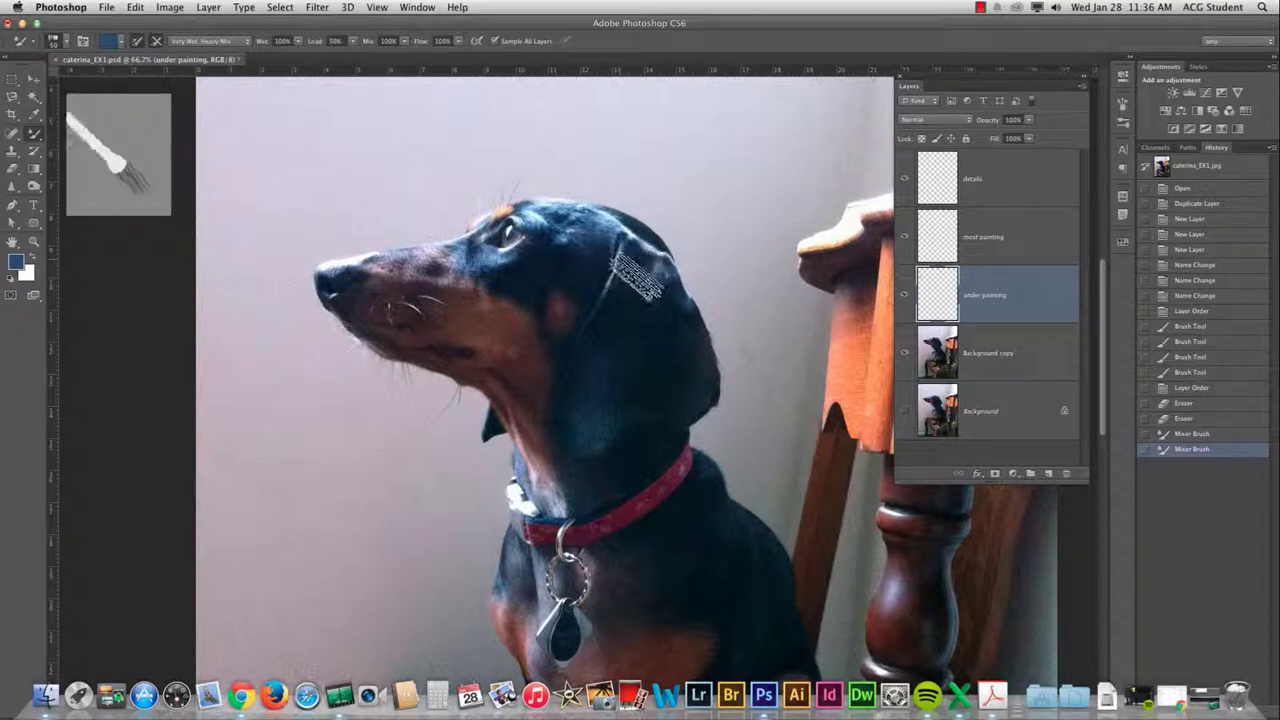
Paint a blue Mixer Brush stroke along the upper front edge of the dog's ear on the under painting layer
{"action": "key", "text": "super+plus"}
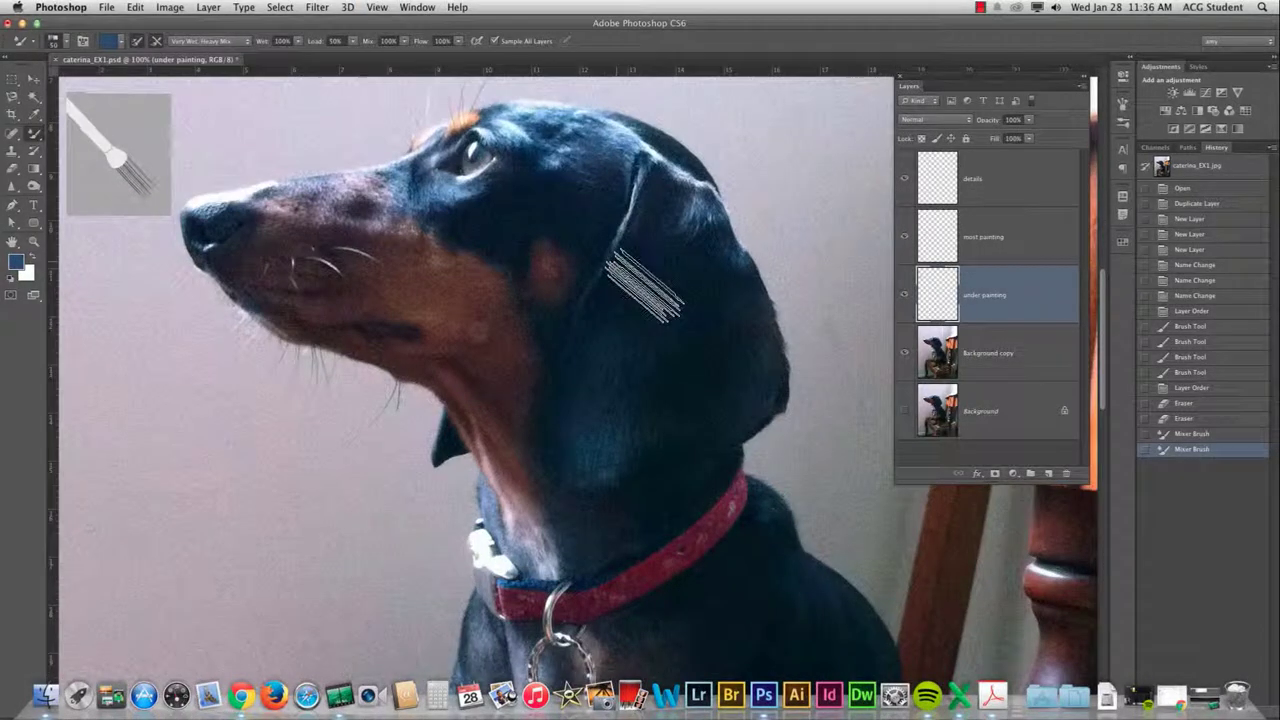
{"action": "key", "text": "super+minus"}
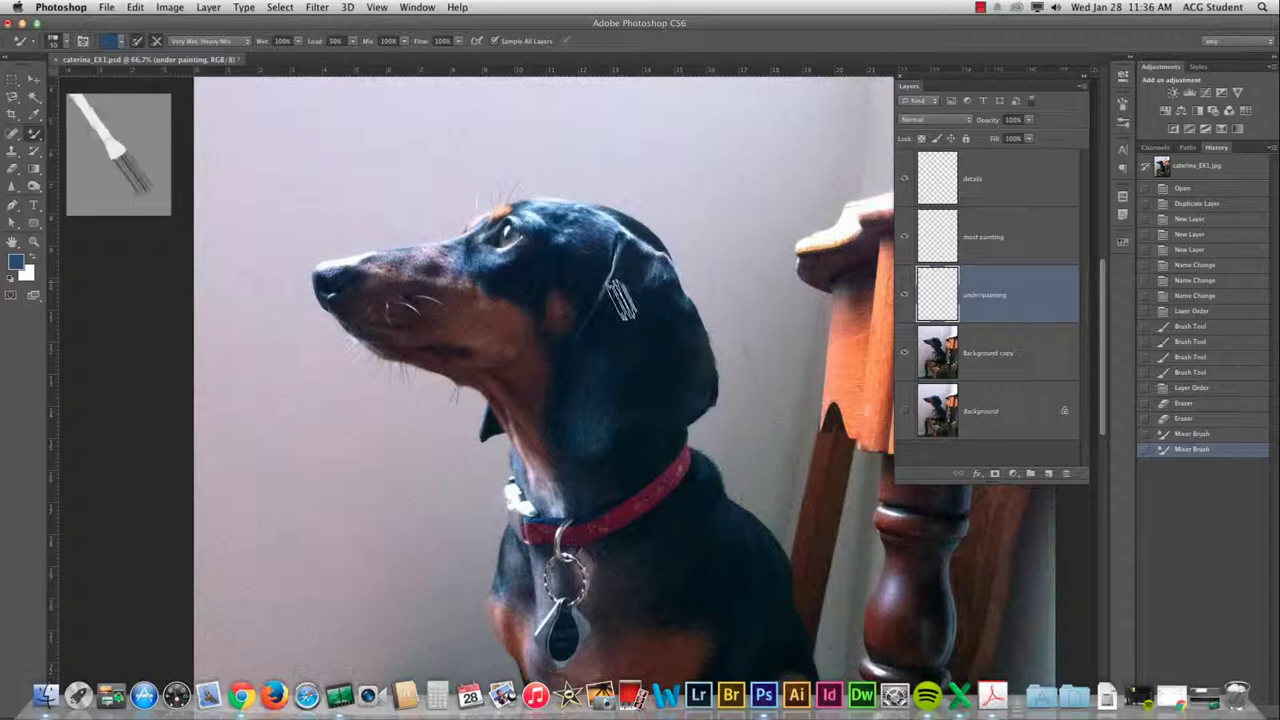
{"action": "key", "text": "super+minus"}
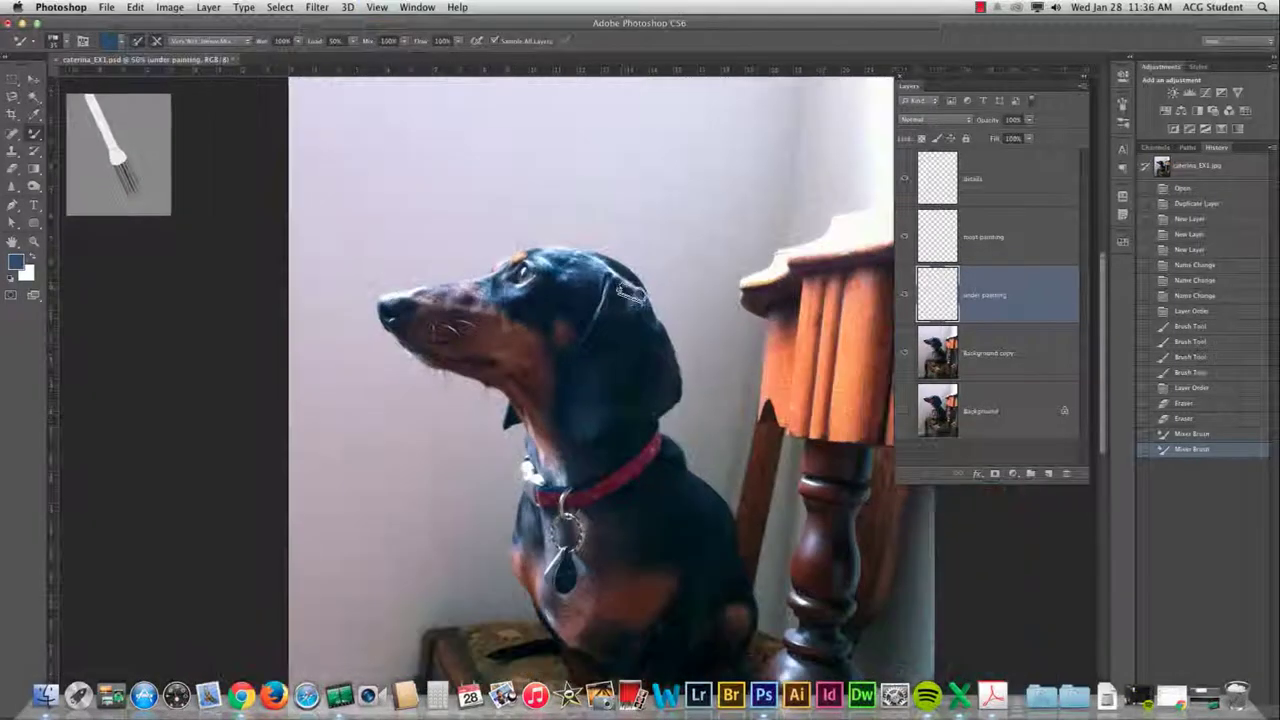
{"action": "scroll", "coordinate": [600, 400], "scroll_direction": "down", "scroll_amount": 3}
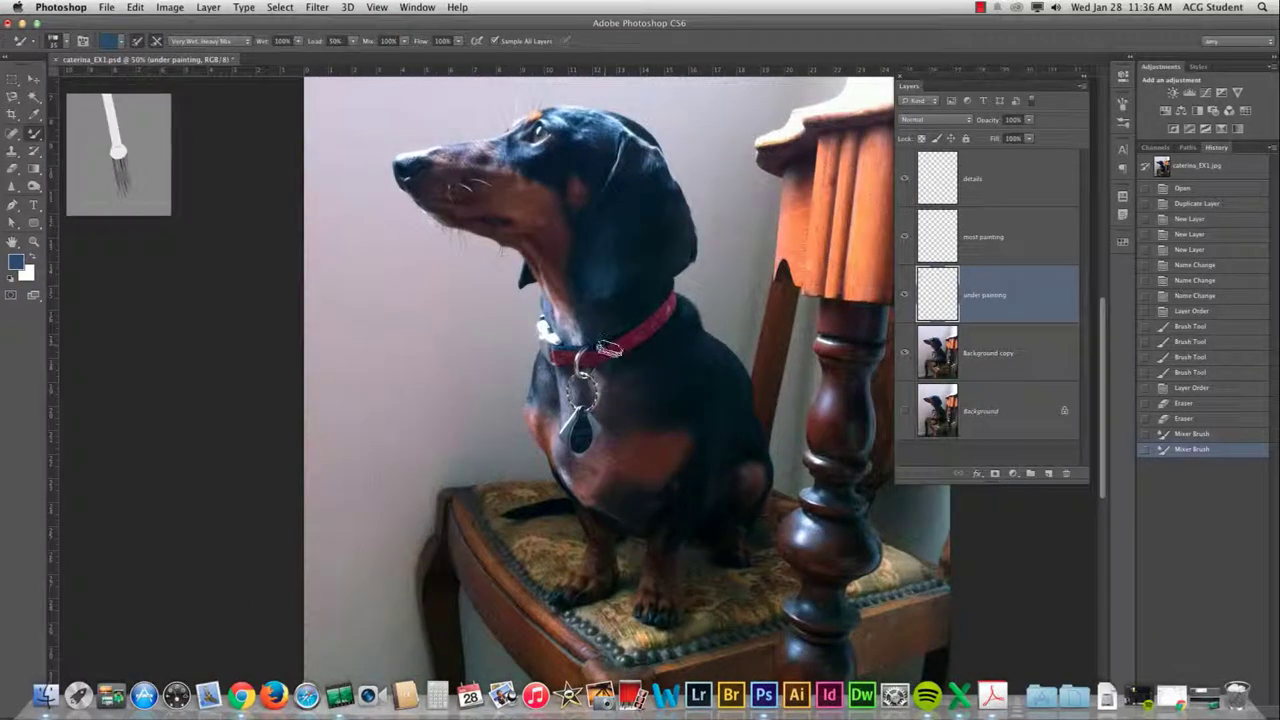
{"action": "key", "text": "super+equal"}
{"action": "scroll", "coordinate": [603, 307], "scroll_direction": "up", "scroll_amount": 3}
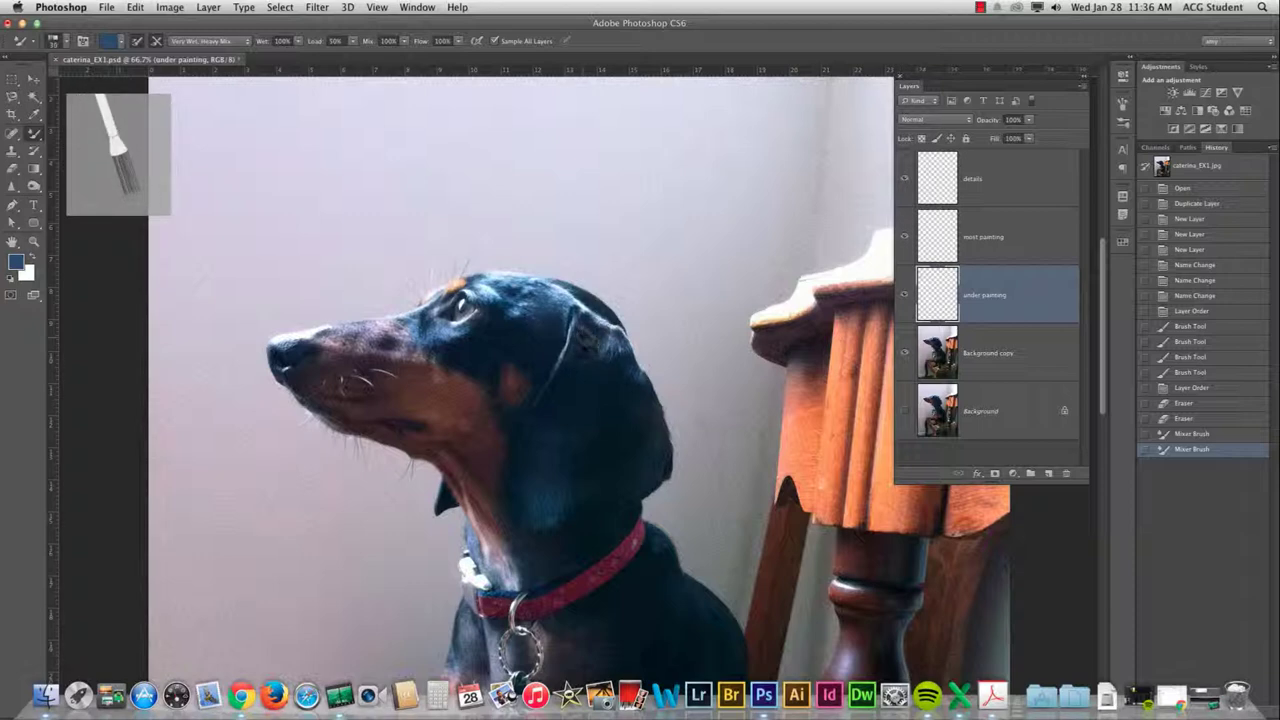
{"action": "left_click_drag", "start_coordinate": [585, 375], "coordinate": [572, 333]}
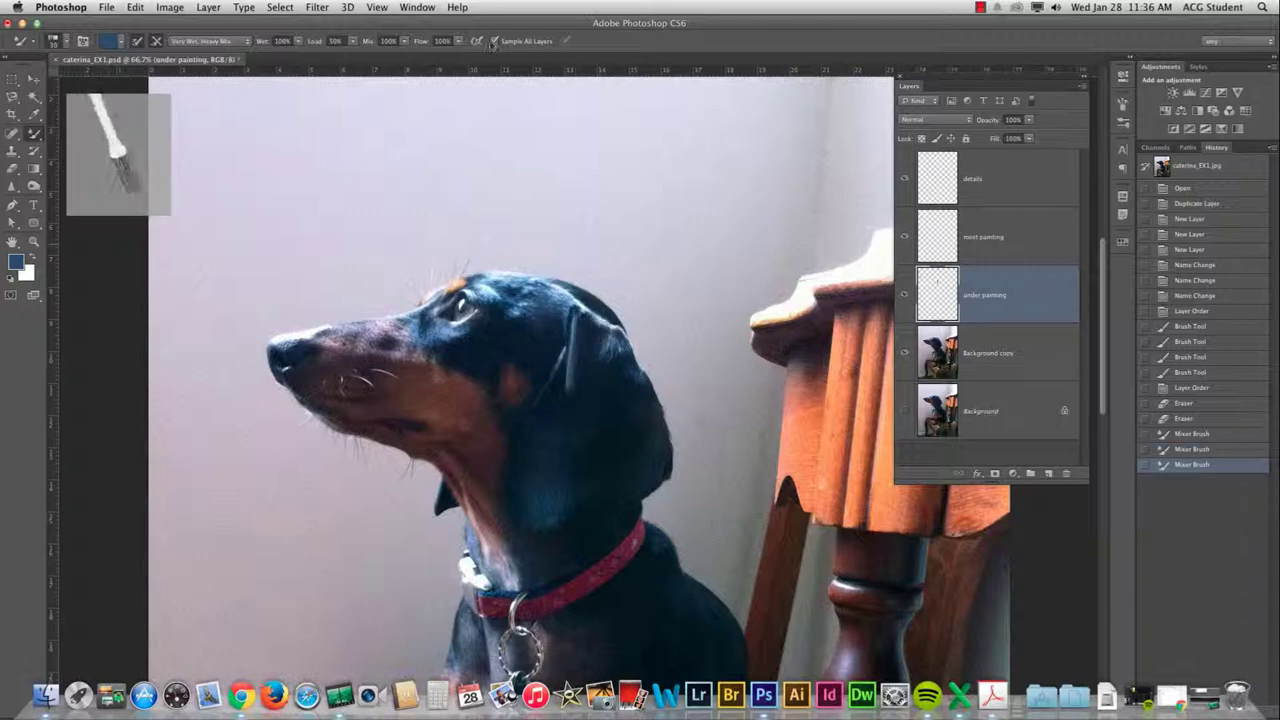
Set the mixer blending preset to Moist, Heavy Mix and paint along the front, lower and rear edges of the ear
{"action": "left_click", "coordinate": [212, 41]}
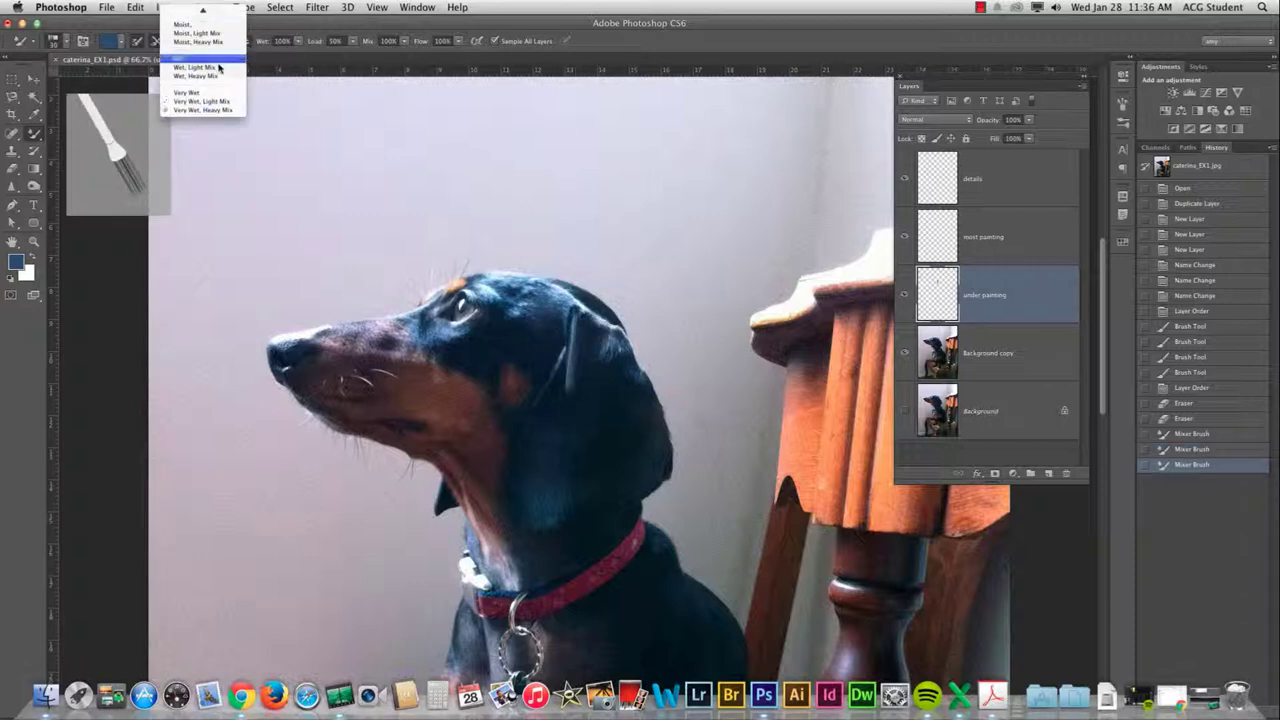
{"action": "left_click", "coordinate": [218, 44]}
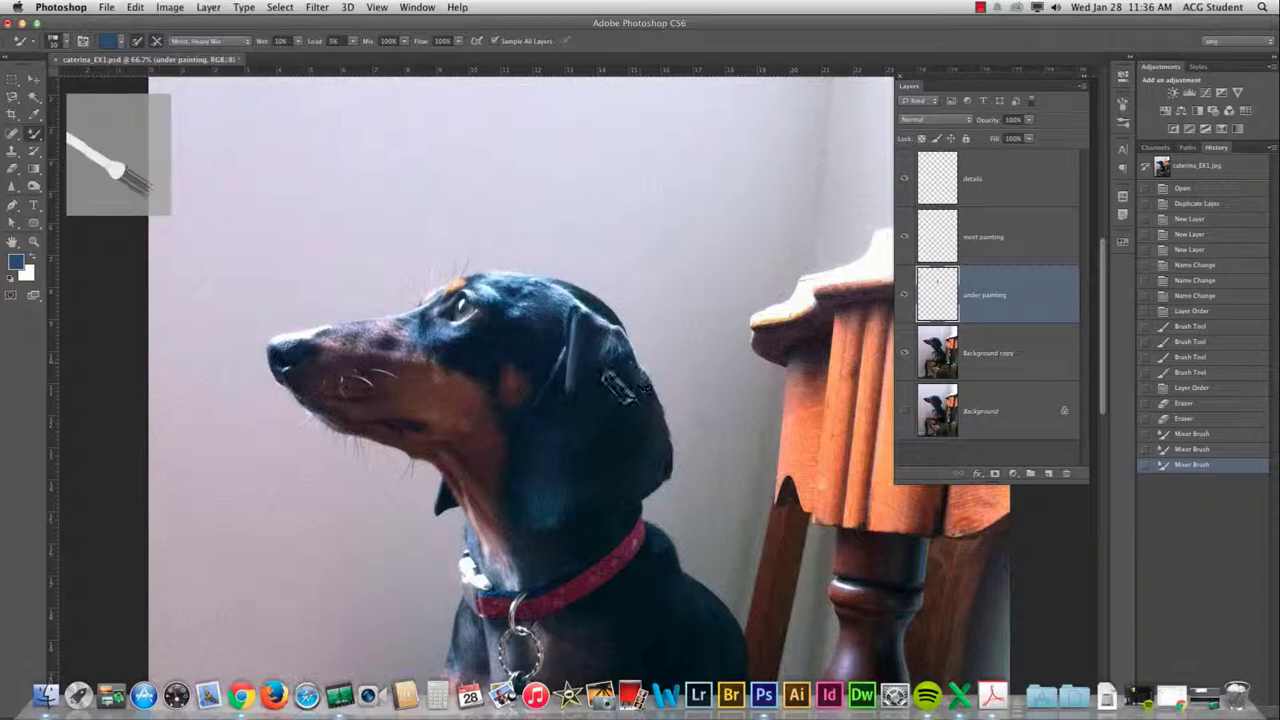
{"action": "mouse_move", "coordinate": [585, 370]}
{"action": "left_mouse_down"}
{"action": "mouse_move", "coordinate": [555, 420]}
{"action": "mouse_move", "coordinate": [541, 410]}
{"action": "left_mouse_up"}
{"action": "left_click_drag", "start_coordinate": [519, 493], "coordinate": [550, 400]}
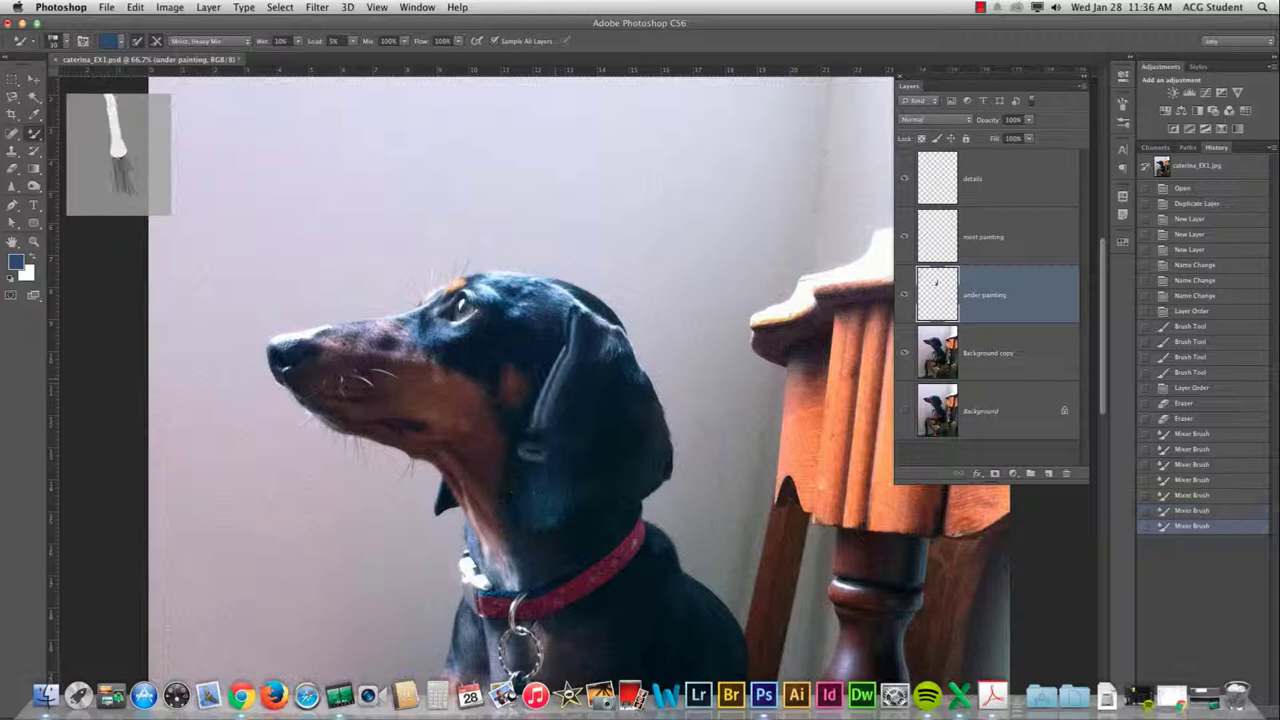
{"action": "mouse_move", "coordinate": [532, 452]}
{"action": "left_mouse_down"}
{"action": "mouse_move", "coordinate": [519, 494]}
{"action": "mouse_move", "coordinate": [530, 470]}
{"action": "mouse_move", "coordinate": [532, 485]}
{"action": "mouse_move", "coordinate": [512, 503]}
{"action": "left_mouse_up"}
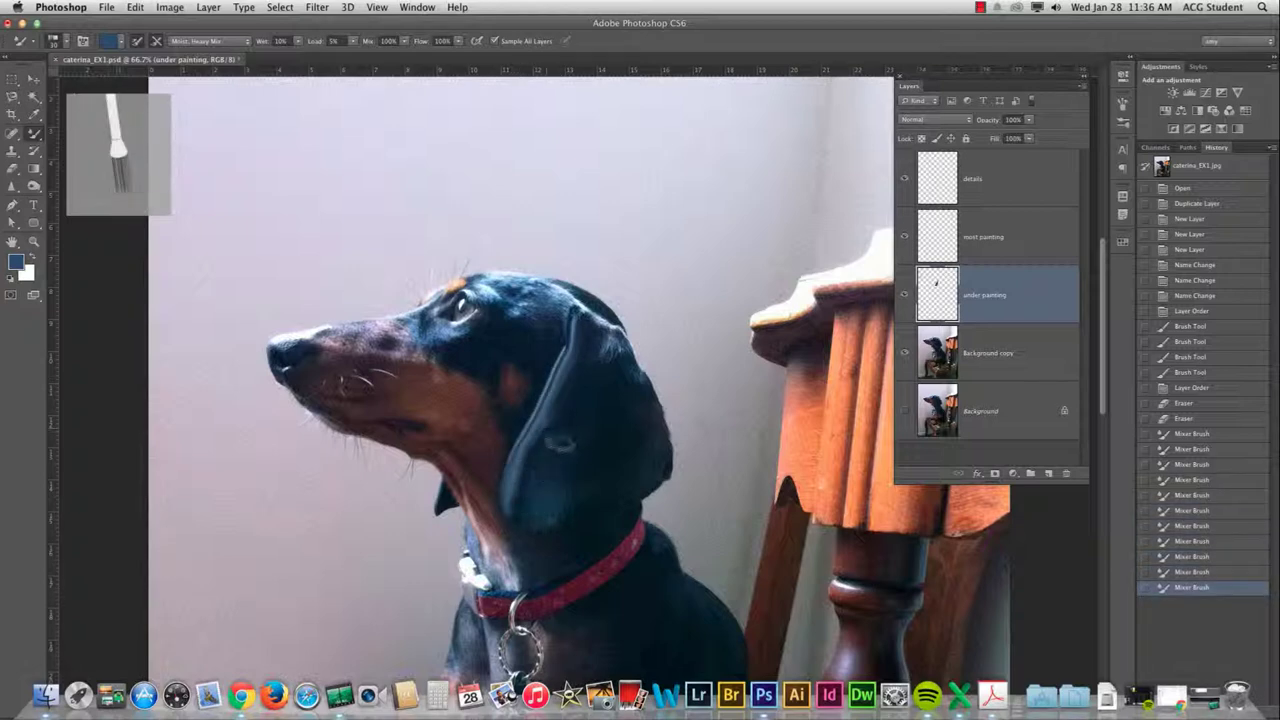
{"action": "mouse_move", "coordinate": [556, 434]}
{"action": "left_mouse_down"}
{"action": "mouse_move", "coordinate": [540, 500]}
{"action": "mouse_move", "coordinate": [605, 512]}
{"action": "mouse_move", "coordinate": [660, 487]}
{"action": "mouse_move", "coordinate": [664, 448]}
{"action": "left_mouse_up"}
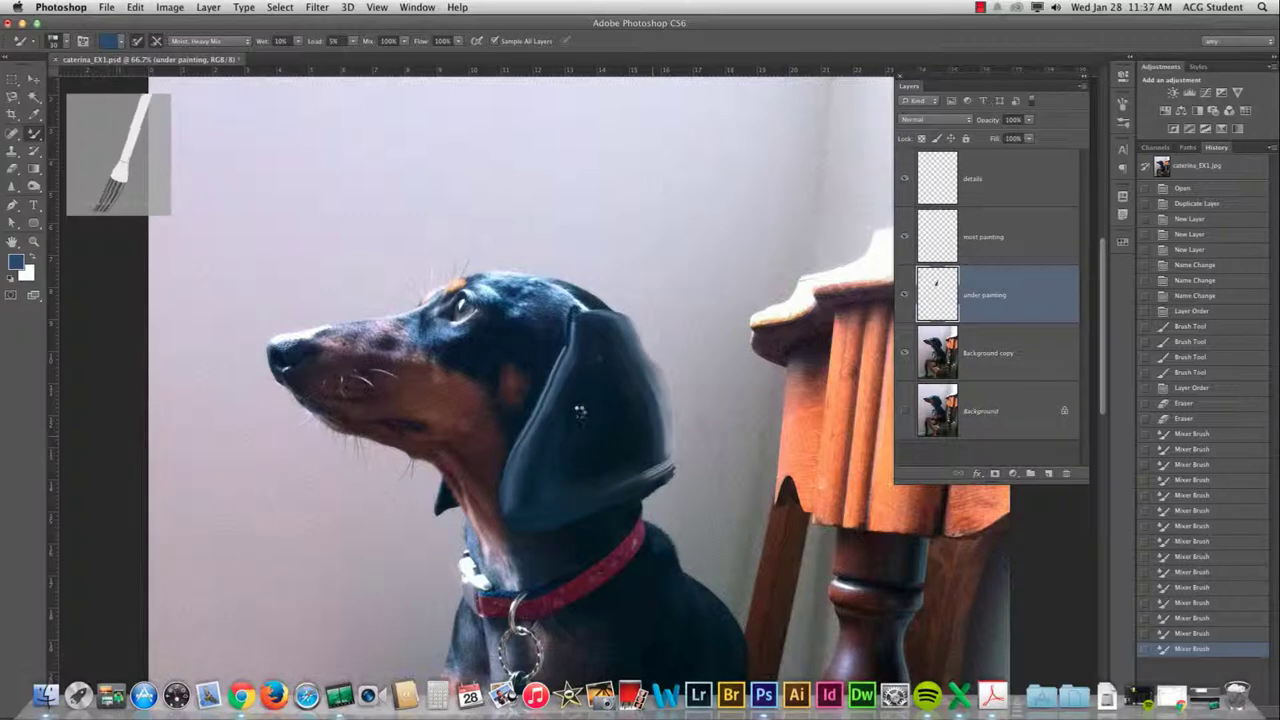
Fill and blend the dark inner area of the ear with Mixer Brush strokes on the under painting layer
{"action": "key", "text": "super+plus"}
{"action": "mouse_move", "coordinate": [628, 463]}
{"action": "left_mouse_down"}
{"action": "mouse_move", "coordinate": [566, 231]}
{"action": "mouse_move", "coordinate": [612, 338]}
{"action": "left_mouse_up"}
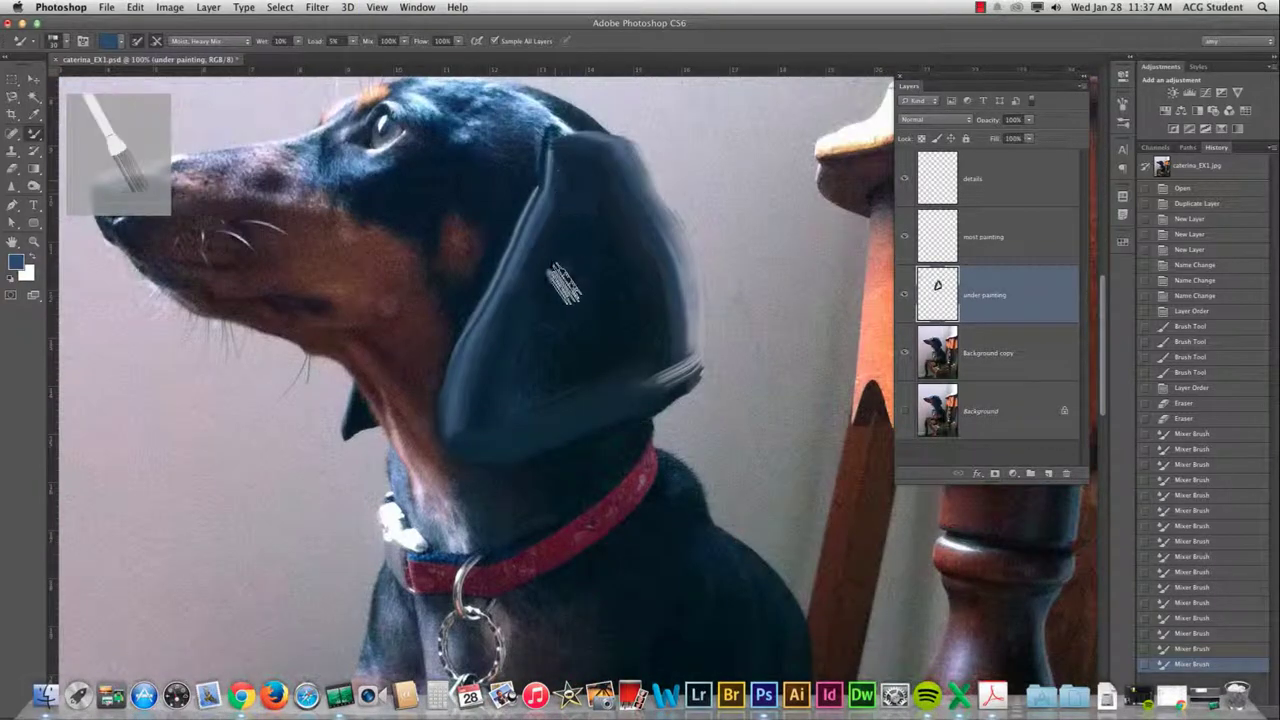
{"action": "mouse_move", "coordinate": [591, 206]}
{"action": "left_mouse_down"}
{"action": "mouse_move", "coordinate": [573, 304]}
{"action": "mouse_move", "coordinate": [592, 207]}
{"action": "mouse_move", "coordinate": [575, 279]}
{"action": "left_mouse_up"}
{"action": "mouse_move", "coordinate": [531, 374]}
{"action": "left_mouse_down"}
{"action": "mouse_move", "coordinate": [557, 386]}
{"action": "mouse_move", "coordinate": [538, 405]}
{"action": "left_mouse_up"}
{"action": "left_click_drag", "start_coordinate": [619, 354], "coordinate": [621, 362]}
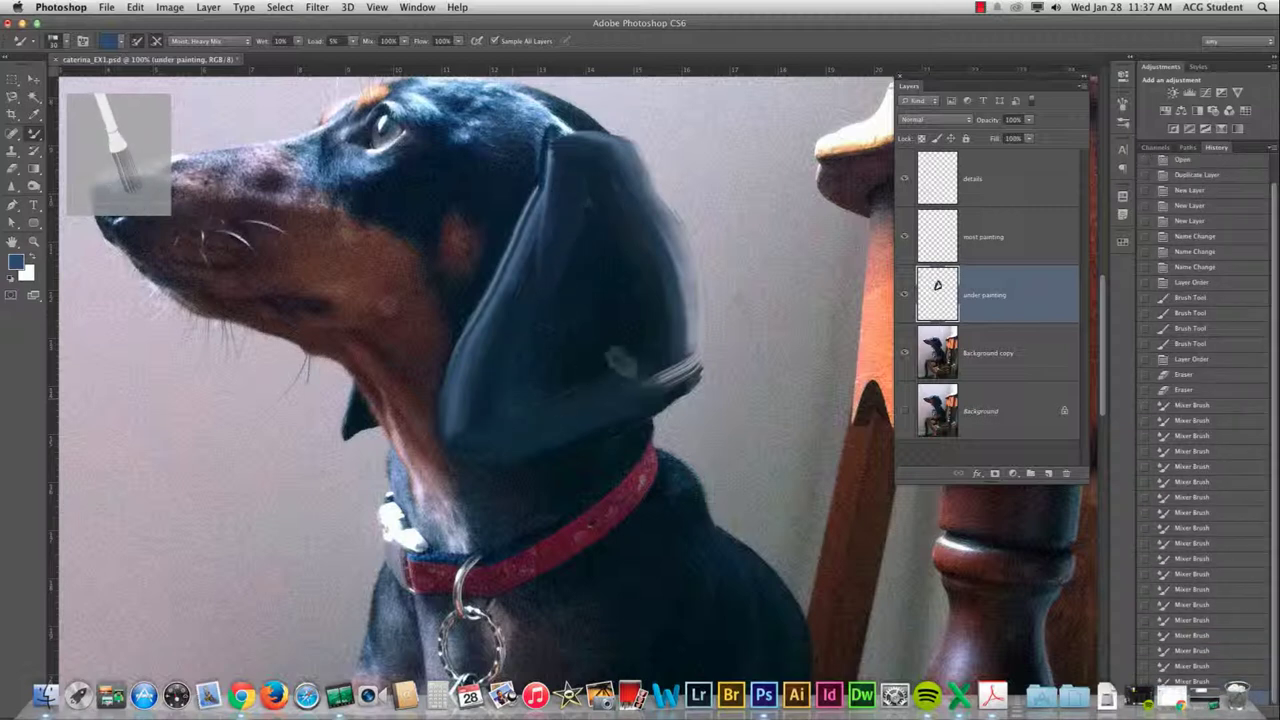
{"action": "left_click", "coordinate": [622, 372]}
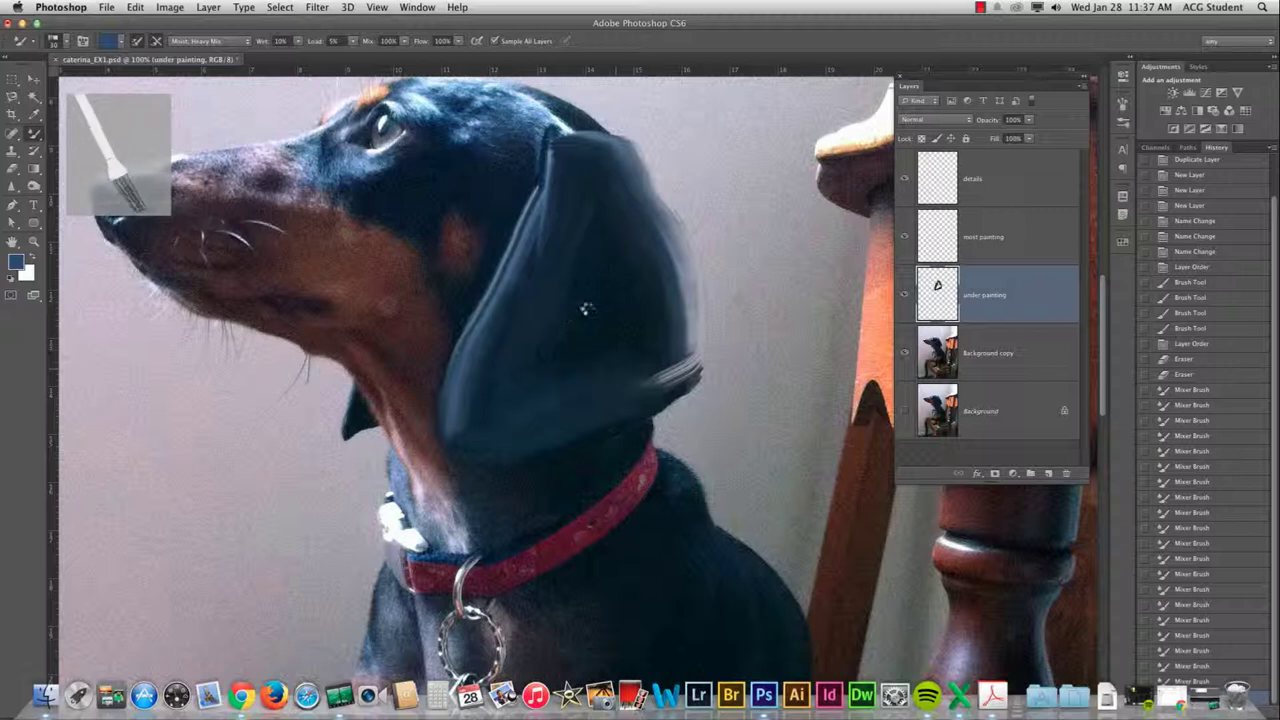
{"action": "left_click_drag", "start_coordinate": [582, 350], "coordinate": [620, 300]}
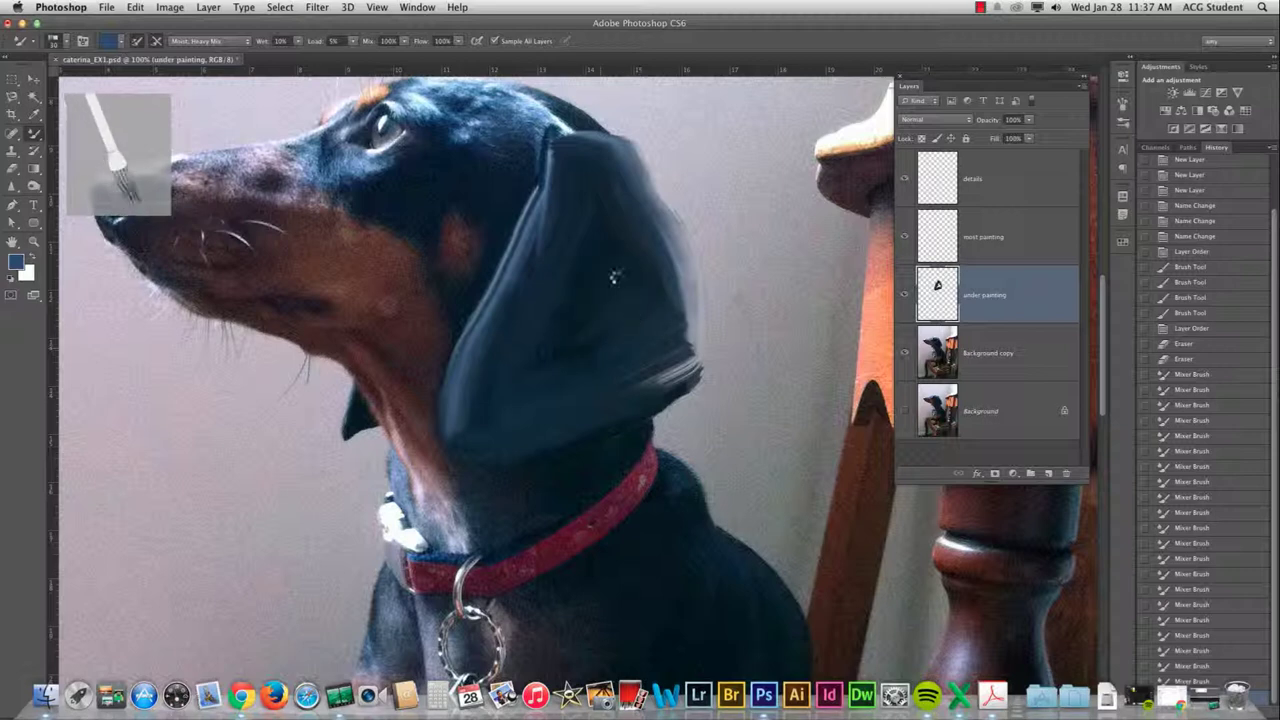
{"action": "mouse_move", "coordinate": [614, 277]}
{"action": "left_mouse_down"}
{"action": "mouse_move", "coordinate": [614, 297]}
{"action": "mouse_move", "coordinate": [602, 271]}
{"action": "left_mouse_up"}
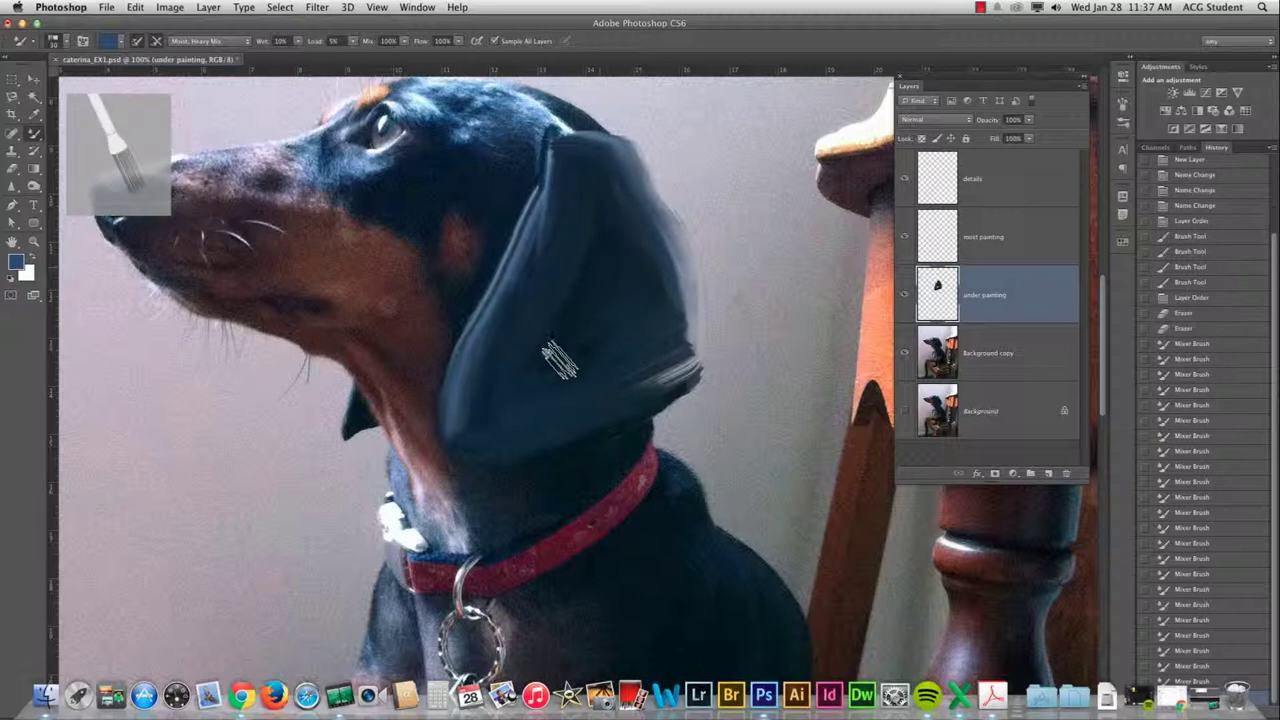
{"action": "mouse_move", "coordinate": [560, 361]}
{"action": "left_mouse_down"}
{"action": "mouse_move", "coordinate": [524, 391]}
{"action": "mouse_move", "coordinate": [594, 340]}
{"action": "mouse_move", "coordinate": [532, 377]}
{"action": "left_mouse_up"}
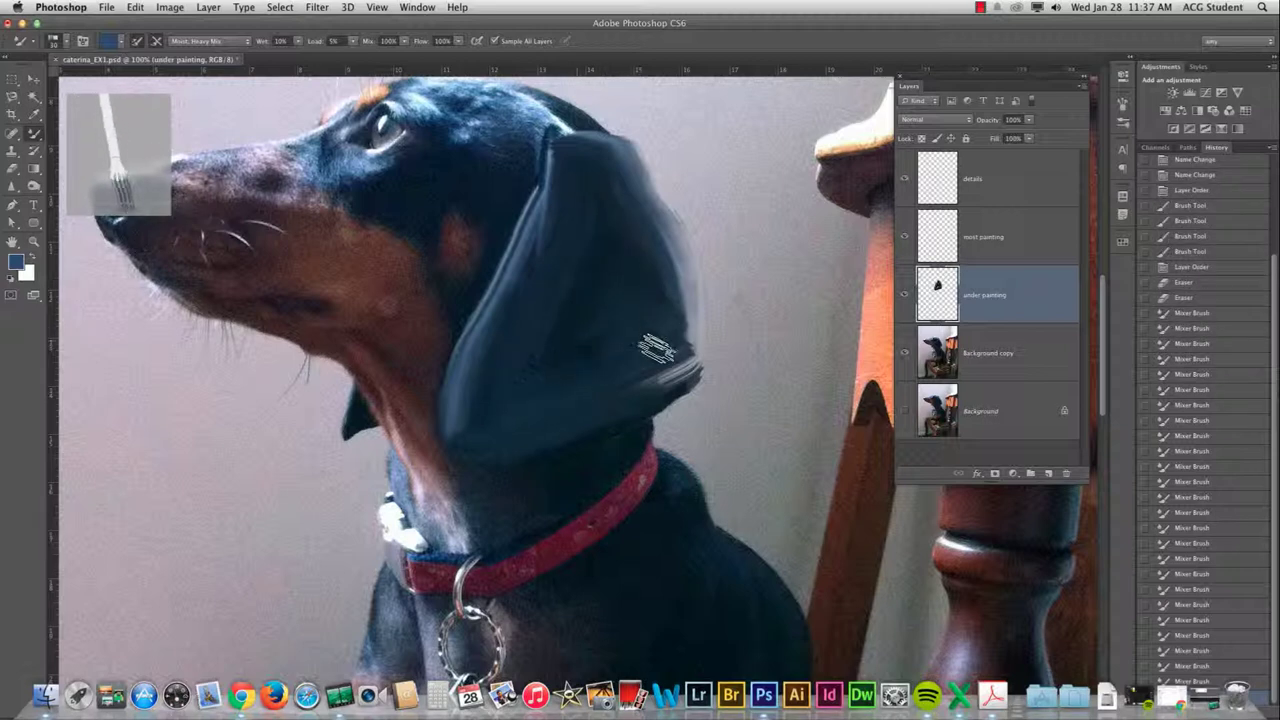
Smooth the rear edge and lower back tip of the ear by blending its light and dark tones
{"action": "left_click_drag", "start_coordinate": [657, 350], "coordinate": [688, 376]}
{"action": "left_click_drag", "start_coordinate": [683, 301], "coordinate": [687, 370]}
{"action": "left_click_drag", "start_coordinate": [673, 276], "coordinate": [684, 367]}
{"action": "mouse_move", "coordinate": [684, 306]}
{"action": "left_mouse_down"}
{"action": "mouse_move", "coordinate": [683, 377]}
{"action": "mouse_move", "coordinate": [698, 340]}
{"action": "mouse_move", "coordinate": [634, 192]}
{"action": "left_mouse_up"}
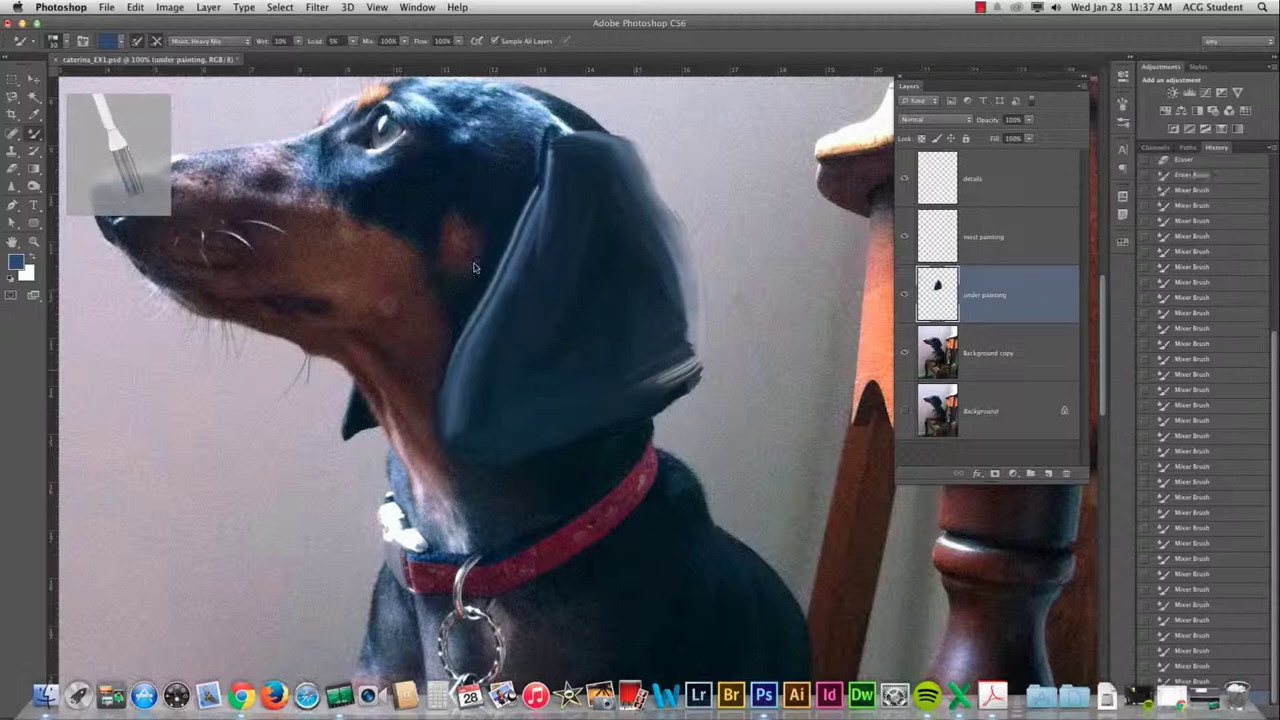
Make the details layer active and sample the reddish-brown fur on the dog's cheek as the Mixer Brush colour
{"action": "left_click", "coordinate": [293, 225]}
{"action": "left_click", "coordinate": [118, 41]}
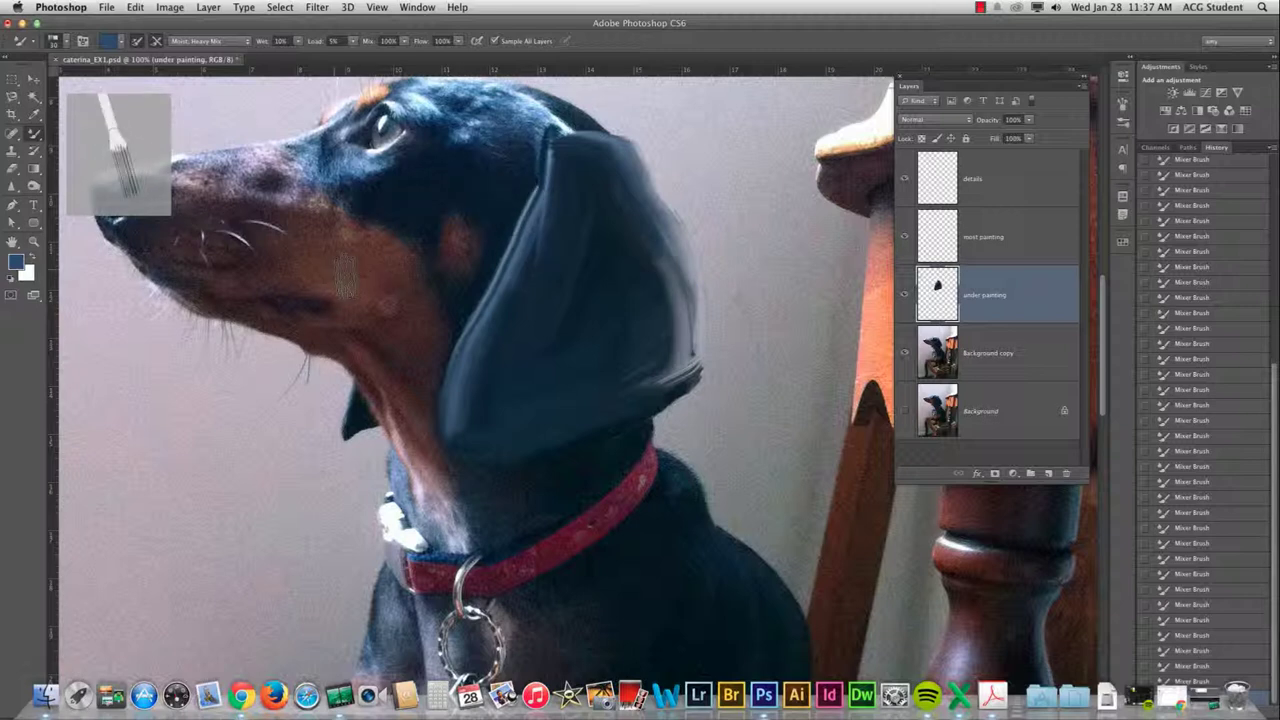
{"action": "key", "text": "alt+bracketright"}
{"action": "key", "text": "alt+bracketright"}
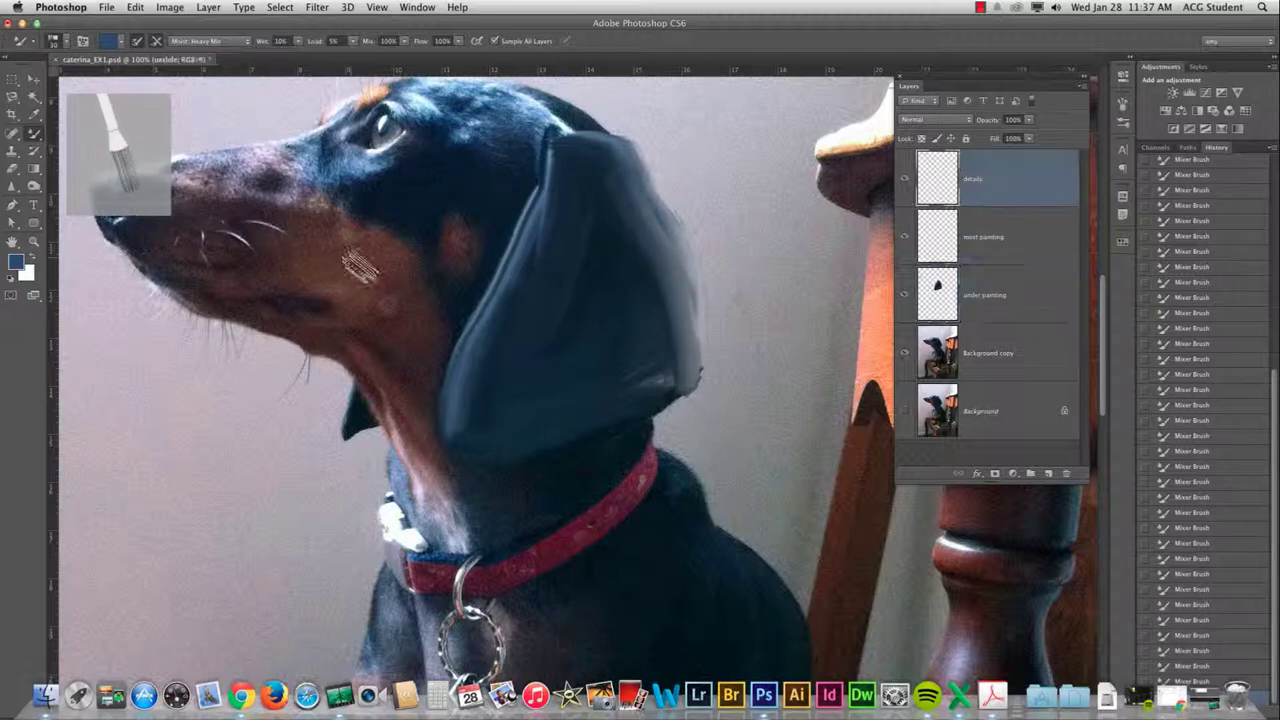
{"action": "key", "text": "i"}
{"action": "left_click", "coordinate": [361, 264]}
{"action": "key", "text": "b"}
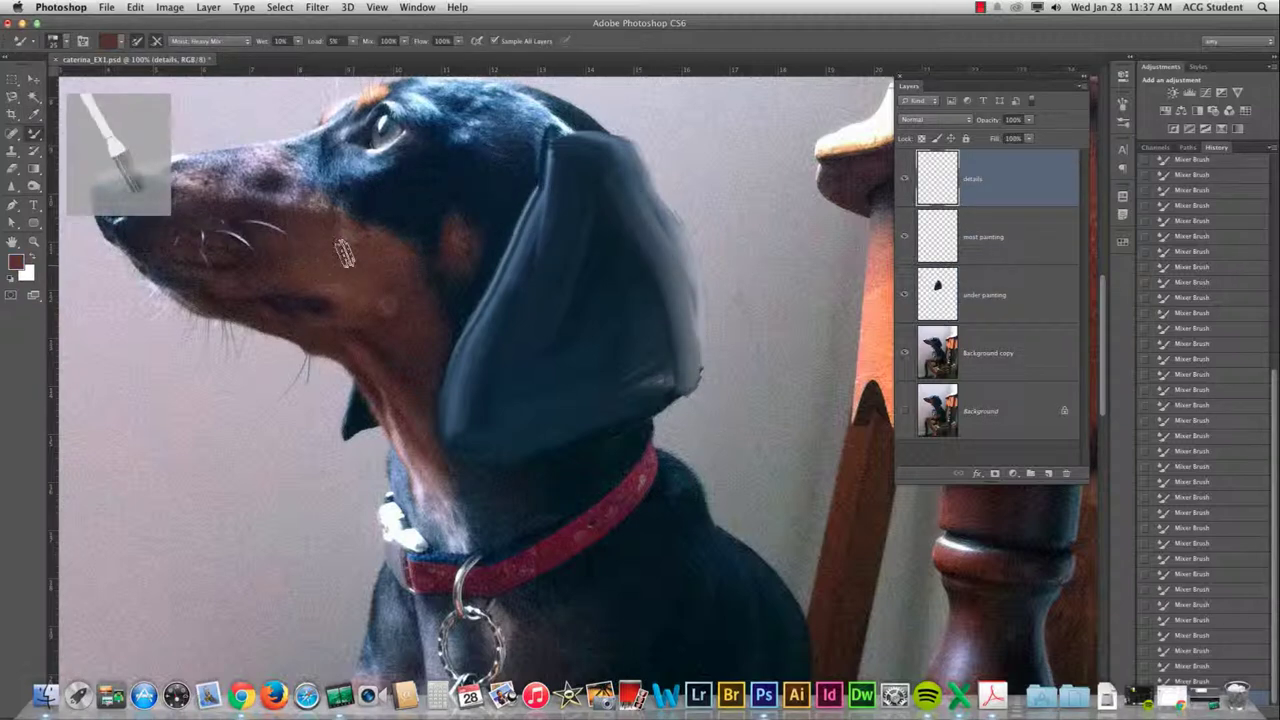
Choose a pointed bristle brush tip and blend the fur across the snout and up toward the eye on the details layer
{"action": "left_click", "coordinate": [67, 44]}
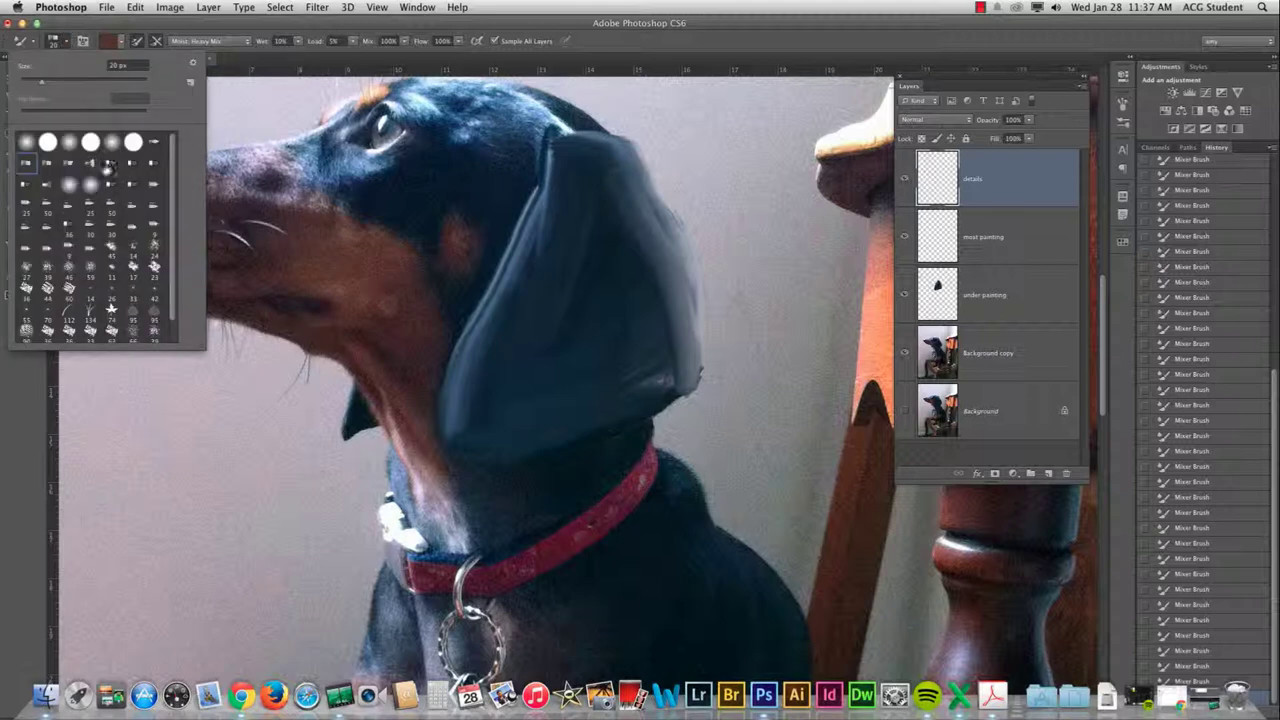
{"action": "left_click", "coordinate": [373, 271]}
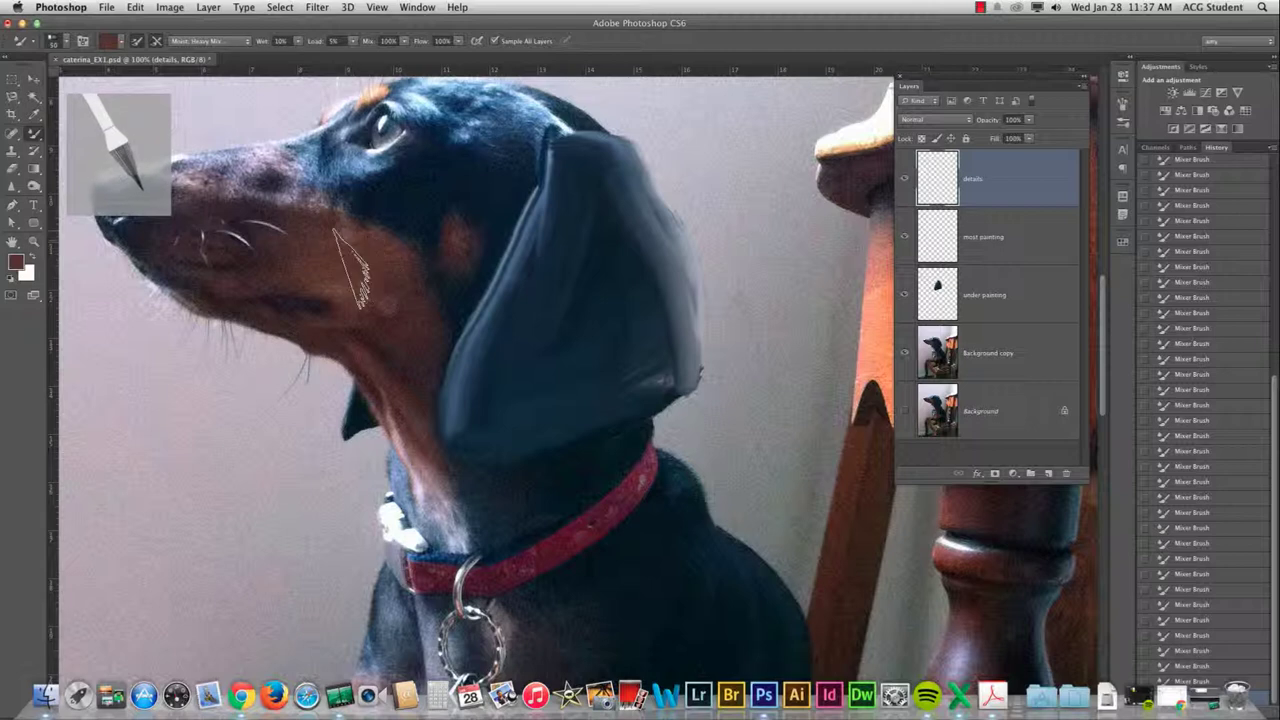
{"action": "mouse_move", "coordinate": [358, 262]}
{"action": "left_mouse_down"}
{"action": "mouse_move", "coordinate": [299, 252]}
{"action": "mouse_move", "coordinate": [298, 208]}
{"action": "mouse_move", "coordinate": [256, 186]}
{"action": "mouse_move", "coordinate": [260, 212]}
{"action": "mouse_move", "coordinate": [330, 215]}
{"action": "left_mouse_up"}
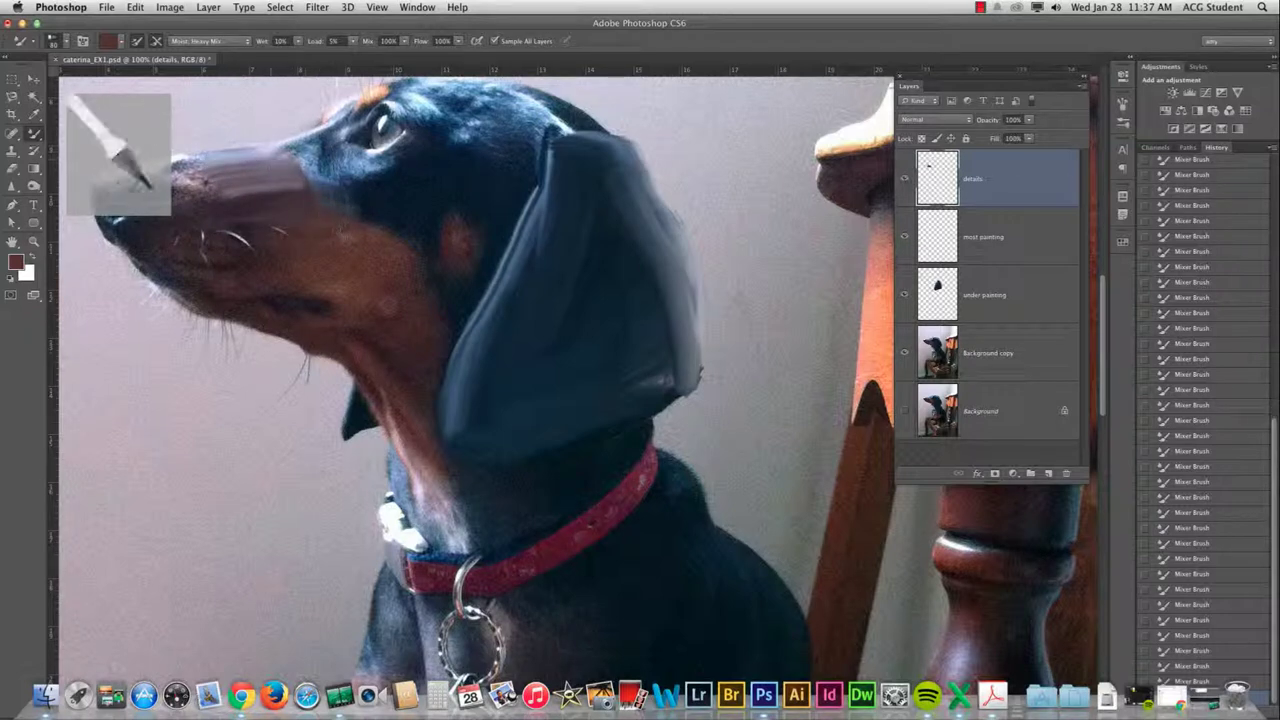
{"action": "mouse_move", "coordinate": [306, 141]}
{"action": "left_mouse_down"}
{"action": "mouse_move", "coordinate": [282, 150]}
{"action": "mouse_move", "coordinate": [320, 149]}
{"action": "mouse_move", "coordinate": [306, 165]}
{"action": "left_mouse_up"}
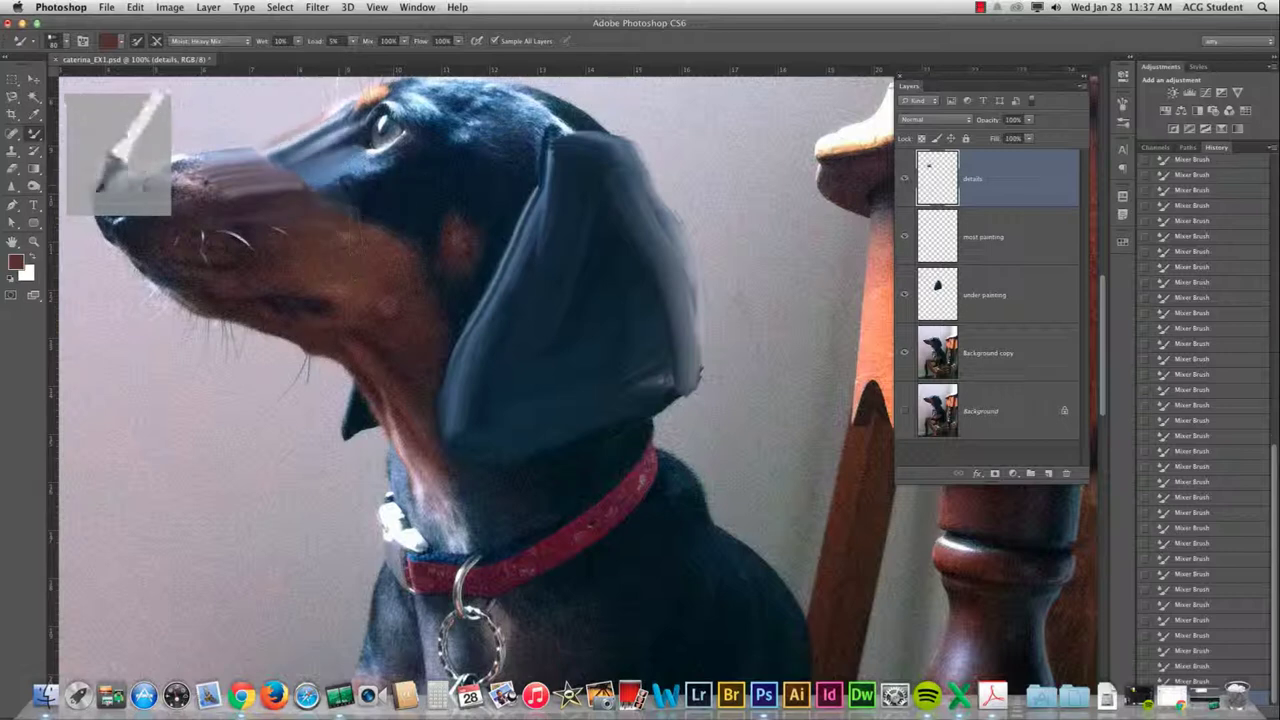
Blend the fur over the dog's eye with the Mixer Brush and undo the last strokes
{"action": "mouse_move", "coordinate": [376, 138]}
{"action": "left_mouse_down"}
{"action": "mouse_move", "coordinate": [318, 168]}
{"action": "mouse_move", "coordinate": [398, 124]}
{"action": "mouse_move", "coordinate": [392, 162]}
{"action": "left_mouse_up"}
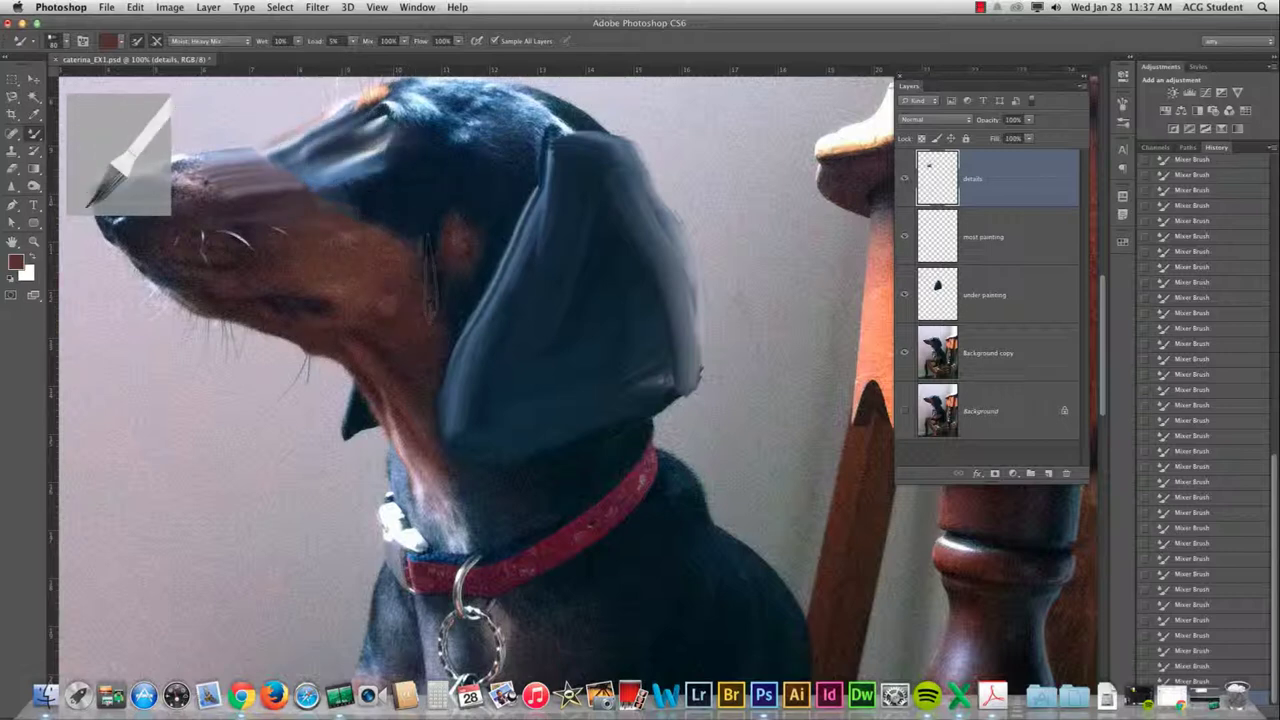
{"action": "key", "text": "super+z"}
{"action": "key", "text": "alt+super+z"}
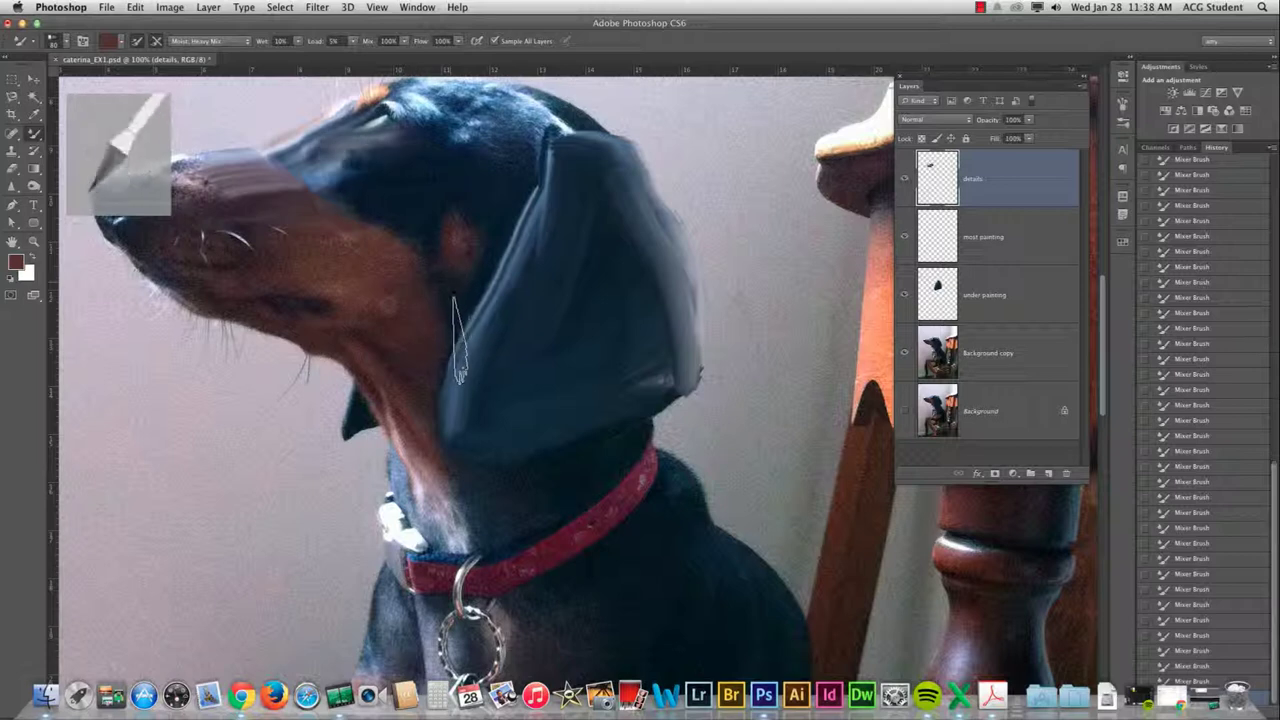
Blend the dark fur across the forehead, around the eye and back toward the ear with the Mixer Brush
{"action": "mouse_move", "coordinate": [460, 242]}
{"action": "left_mouse_down"}
{"action": "mouse_move", "coordinate": [485, 247]}
{"action": "mouse_move", "coordinate": [445, 186]}
{"action": "left_mouse_up"}
{"action": "mouse_move", "coordinate": [601, 177]}
{"action": "left_mouse_down"}
{"action": "mouse_move", "coordinate": [527, 150]}
{"action": "mouse_move", "coordinate": [510, 95]}
{"action": "mouse_move", "coordinate": [423, 92]}
{"action": "left_mouse_up"}
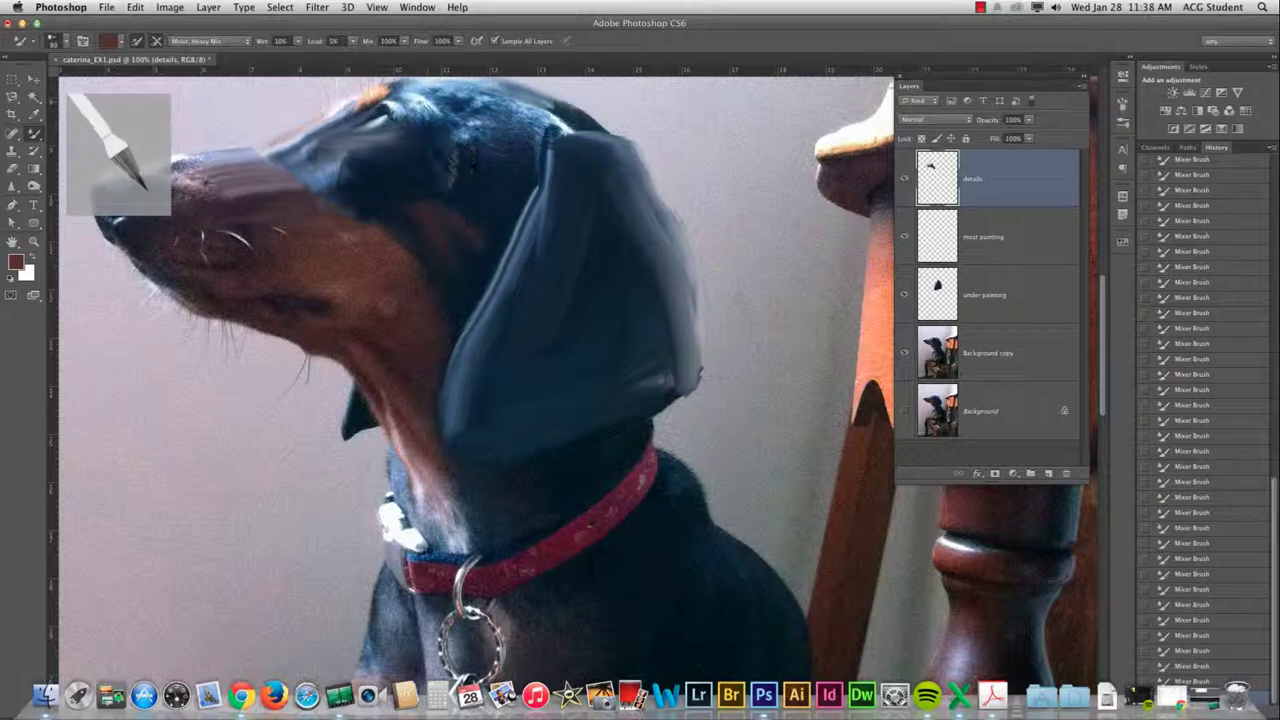
{"action": "left_click_drag", "start_coordinate": [412, 184], "coordinate": [365, 88]}
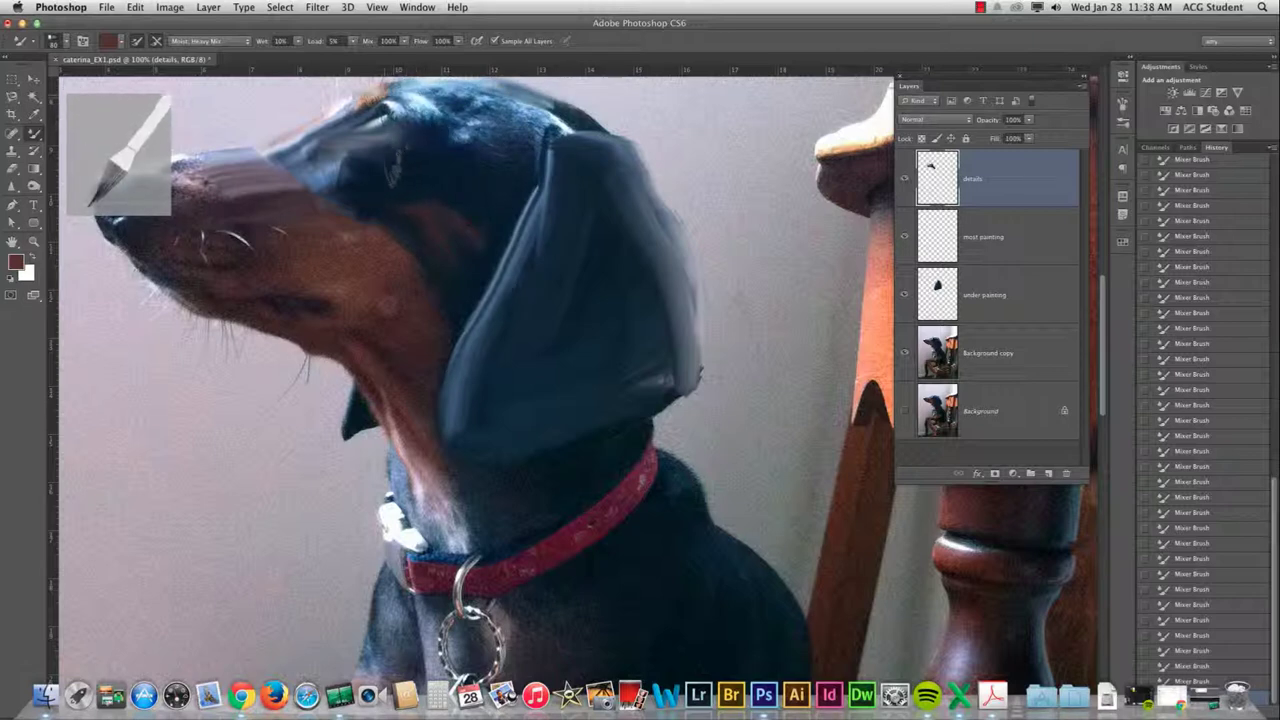
{"action": "left_click_drag", "start_coordinate": [440, 182], "coordinate": [372, 90]}
{"action": "mouse_move", "coordinate": [438, 154]}
{"action": "left_mouse_down"}
{"action": "mouse_move", "coordinate": [520, 114]}
{"action": "mouse_move", "coordinate": [536, 168]}
{"action": "left_mouse_up"}
{"action": "left_click_drag", "start_coordinate": [436, 102], "coordinate": [545, 138]}
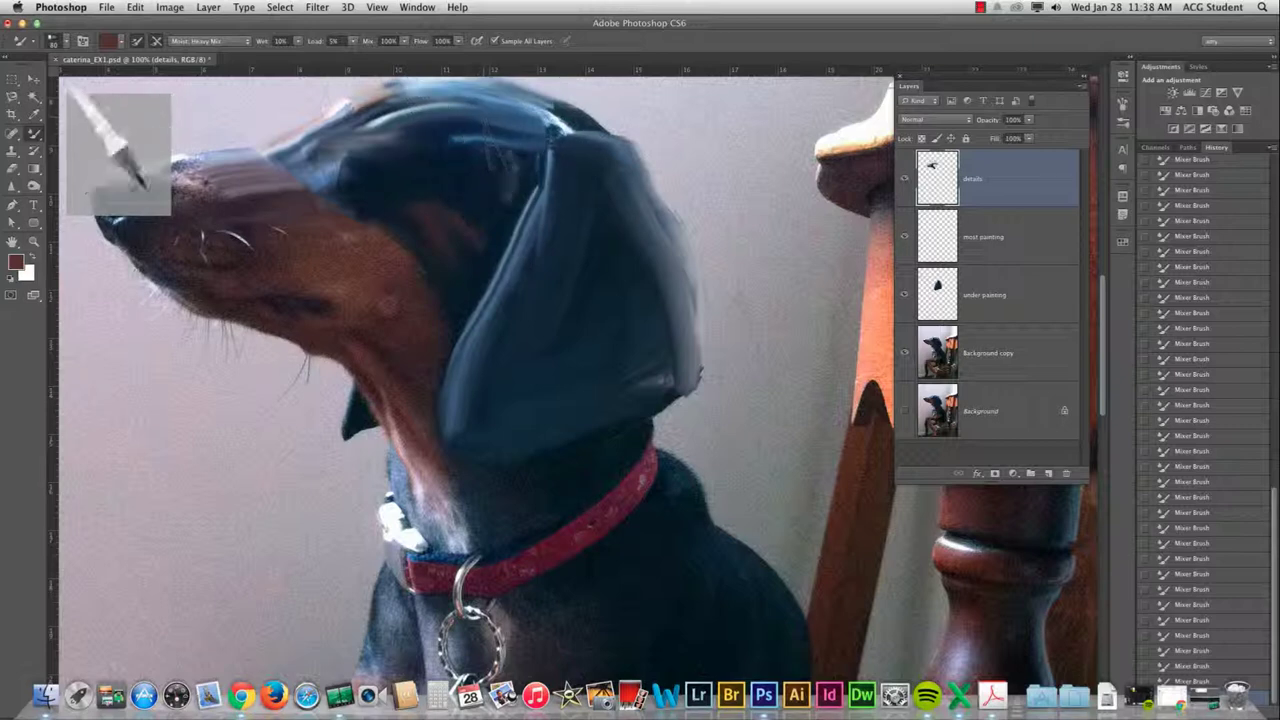
{"action": "mouse_move", "coordinate": [452, 188]}
{"action": "left_mouse_down"}
{"action": "mouse_move", "coordinate": [532, 228]}
{"action": "mouse_move", "coordinate": [418, 230]}
{"action": "mouse_move", "coordinate": [538, 195]}
{"action": "mouse_move", "coordinate": [543, 232]}
{"action": "mouse_move", "coordinate": [522, 215]}
{"action": "mouse_move", "coordinate": [445, 235]}
{"action": "mouse_move", "coordinate": [540, 238]}
{"action": "mouse_move", "coordinate": [422, 255]}
{"action": "mouse_move", "coordinate": [550, 230]}
{"action": "mouse_move", "coordinate": [448, 245]}
{"action": "mouse_move", "coordinate": [518, 235]}
{"action": "mouse_move", "coordinate": [552, 255]}
{"action": "mouse_move", "coordinate": [503, 270]}
{"action": "mouse_move", "coordinate": [492, 255]}
{"action": "mouse_move", "coordinate": [512, 245]}
{"action": "mouse_move", "coordinate": [545, 240]}
{"action": "mouse_move", "coordinate": [482, 278]}
{"action": "mouse_move", "coordinate": [472, 250]}
{"action": "mouse_move", "coordinate": [525, 228]}
{"action": "mouse_move", "coordinate": [475, 275]}
{"action": "mouse_move", "coordinate": [533, 262]}
{"action": "mouse_move", "coordinate": [543, 210]}
{"action": "left_mouse_up"}
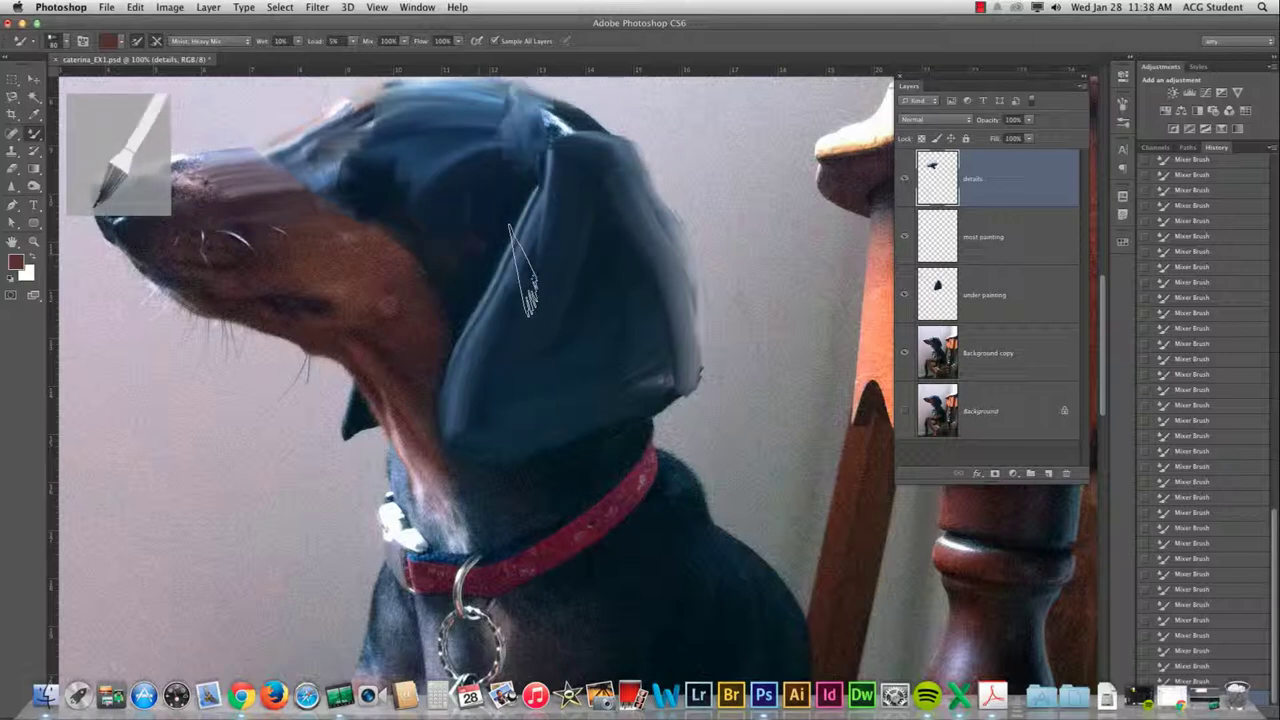
Blend the fur on the dog's nose and snout and along the lower edge of the jaw
{"action": "left_click_drag", "start_coordinate": [351, 302], "coordinate": [537, 280]}
{"action": "mouse_move", "coordinate": [374, 248]}
{"action": "left_mouse_down"}
{"action": "mouse_move", "coordinate": [382, 226]}
{"action": "mouse_move", "coordinate": [338, 278]}
{"action": "mouse_move", "coordinate": [322, 250]}
{"action": "mouse_move", "coordinate": [321, 272]}
{"action": "mouse_move", "coordinate": [333, 276]}
{"action": "mouse_move", "coordinate": [330, 256]}
{"action": "mouse_move", "coordinate": [368, 236]}
{"action": "mouse_move", "coordinate": [372, 204]}
{"action": "mouse_move", "coordinate": [333, 182]}
{"action": "mouse_move", "coordinate": [422, 186]}
{"action": "left_mouse_up"}
{"action": "mouse_move", "coordinate": [371, 325]}
{"action": "left_mouse_down"}
{"action": "mouse_move", "coordinate": [330, 312]}
{"action": "mouse_move", "coordinate": [365, 325]}
{"action": "mouse_move", "coordinate": [393, 362]}
{"action": "mouse_move", "coordinate": [548, 404]}
{"action": "mouse_move", "coordinate": [615, 560]}
{"action": "left_mouse_up"}
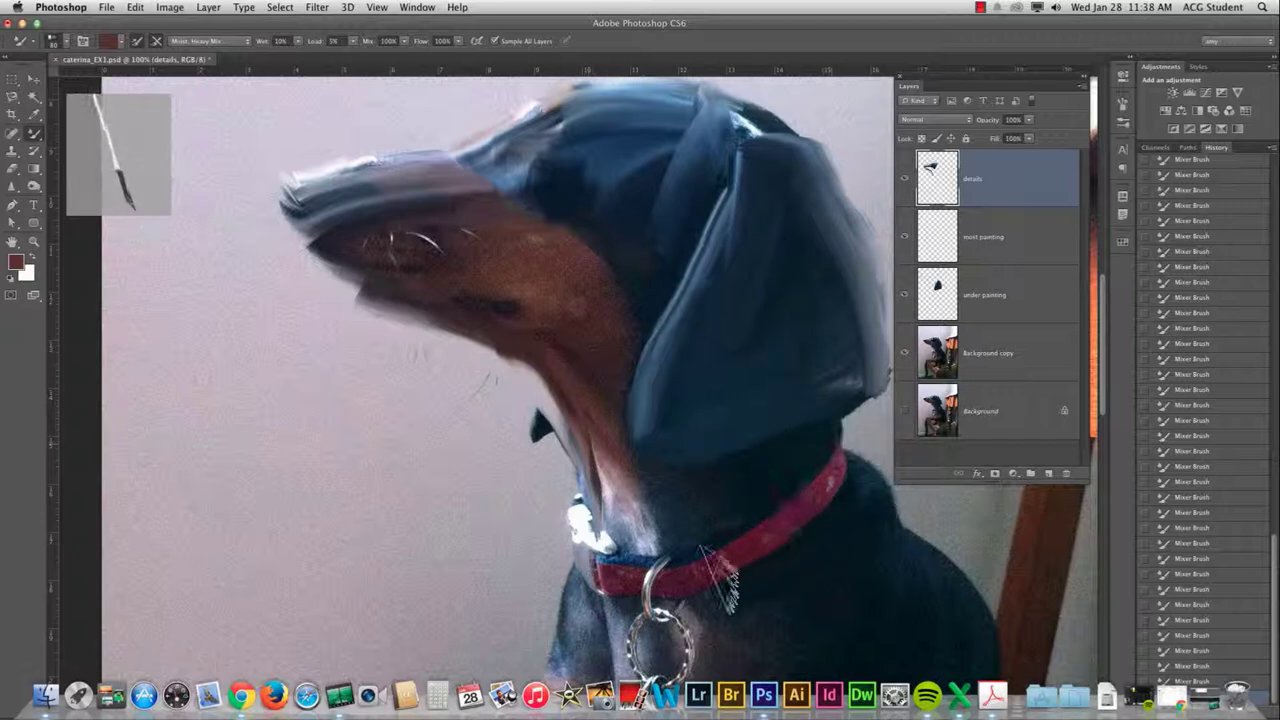
Blend the neck fur into the collar's upper edge and smooth the ear's front edge and the reddish-brown cheek and throat
{"action": "left_click_drag", "start_coordinate": [718, 580], "coordinate": [615, 575]}
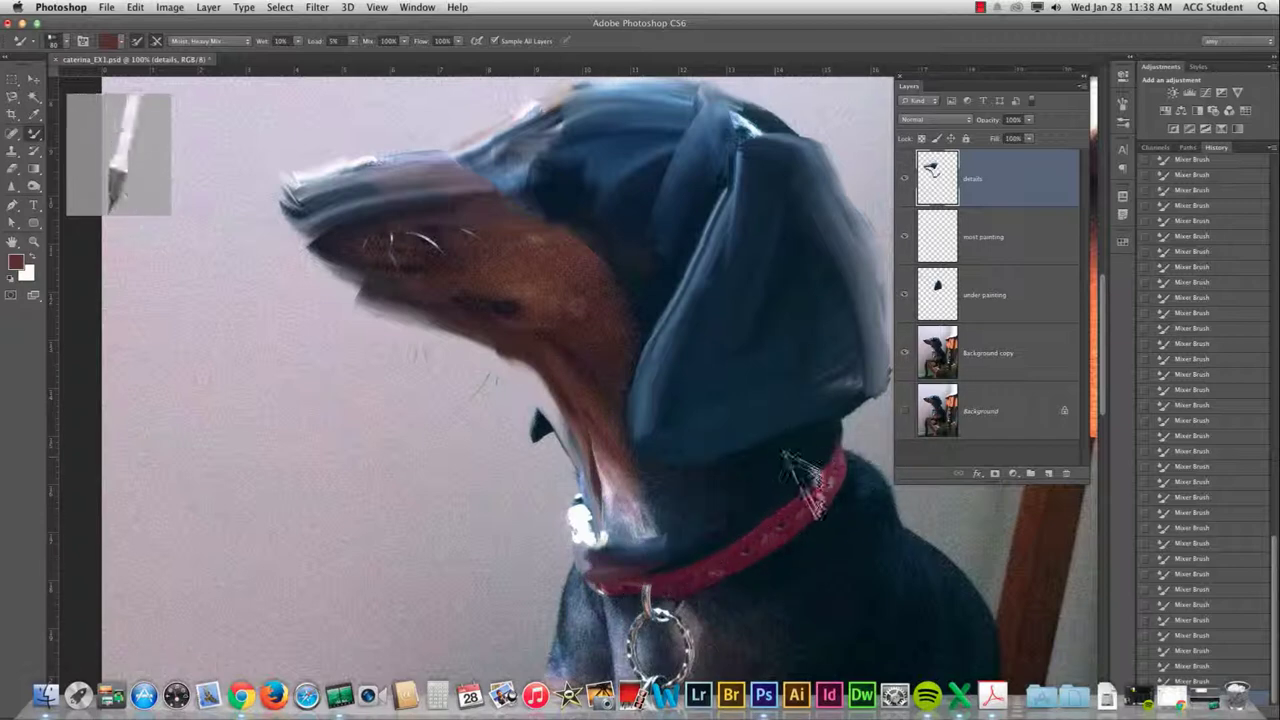
{"action": "mouse_move", "coordinate": [818, 500]}
{"action": "left_mouse_down"}
{"action": "mouse_move", "coordinate": [700, 538]}
{"action": "mouse_move", "coordinate": [724, 548]}
{"action": "mouse_move", "coordinate": [816, 508]}
{"action": "mouse_move", "coordinate": [727, 531]}
{"action": "mouse_move", "coordinate": [770, 505]}
{"action": "mouse_move", "coordinate": [690, 545]}
{"action": "mouse_move", "coordinate": [690, 565]}
{"action": "mouse_move", "coordinate": [737, 543]}
{"action": "mouse_move", "coordinate": [770, 505]}
{"action": "mouse_move", "coordinate": [725, 555]}
{"action": "mouse_move", "coordinate": [770, 508]}
{"action": "mouse_move", "coordinate": [690, 560]}
{"action": "mouse_move", "coordinate": [705, 575]}
{"action": "mouse_move", "coordinate": [775, 530]}
{"action": "left_mouse_up"}
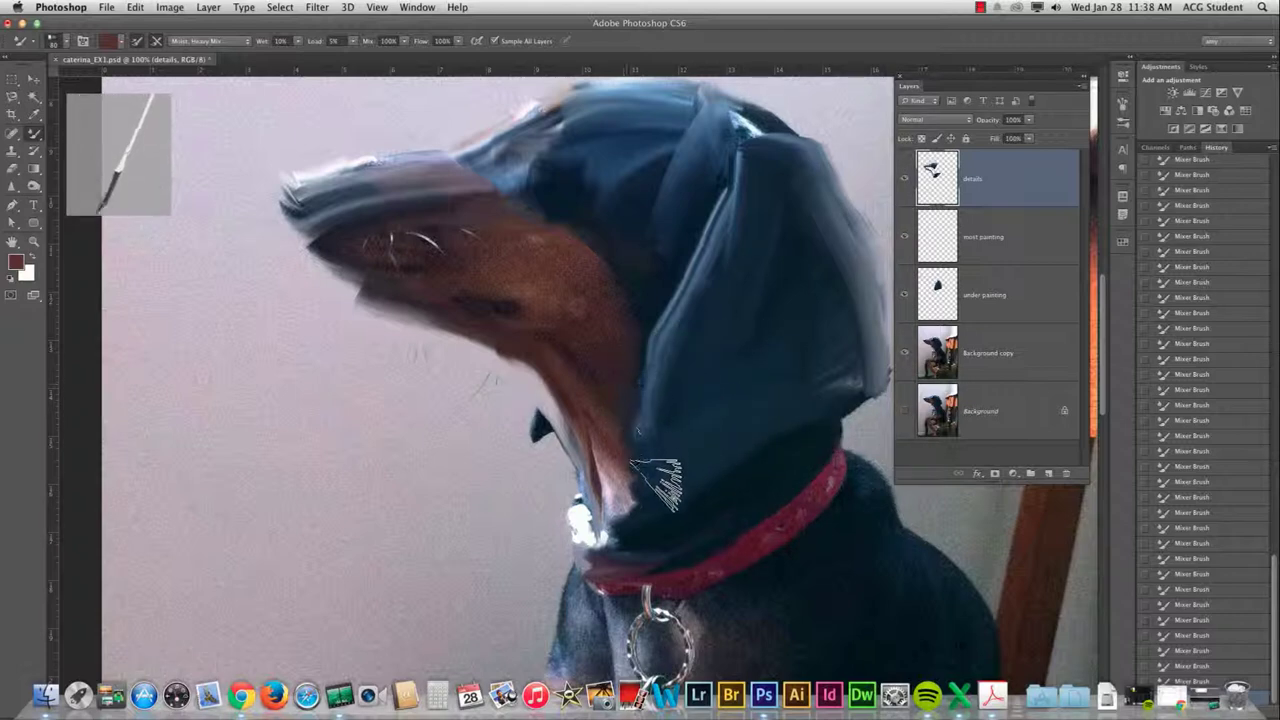
{"action": "mouse_move", "coordinate": [630, 455]}
{"action": "left_mouse_down"}
{"action": "mouse_move", "coordinate": [642, 507]}
{"action": "mouse_move", "coordinate": [617, 427]}
{"action": "mouse_move", "coordinate": [642, 487]}
{"action": "mouse_move", "coordinate": [627, 427]}
{"action": "mouse_move", "coordinate": [637, 527]}
{"action": "mouse_move", "coordinate": [622, 407]}
{"action": "mouse_move", "coordinate": [587, 347]}
{"action": "mouse_move", "coordinate": [627, 442]}
{"action": "mouse_move", "coordinate": [627, 422]}
{"action": "mouse_move", "coordinate": [597, 382]}
{"action": "mouse_move", "coordinate": [632, 467]}
{"action": "mouse_move", "coordinate": [607, 382]}
{"action": "mouse_move", "coordinate": [627, 437]}
{"action": "mouse_move", "coordinate": [617, 372]}
{"action": "mouse_move", "coordinate": [637, 434]}
{"action": "mouse_move", "coordinate": [624, 360]}
{"action": "mouse_move", "coordinate": [632, 437]}
{"action": "mouse_move", "coordinate": [637, 357]}
{"action": "mouse_move", "coordinate": [640, 420]}
{"action": "left_mouse_up"}
{"action": "mouse_move", "coordinate": [574, 372]}
{"action": "left_mouse_down"}
{"action": "mouse_move", "coordinate": [640, 356]}
{"action": "mouse_move", "coordinate": [588, 356]}
{"action": "mouse_move", "coordinate": [516, 322]}
{"action": "mouse_move", "coordinate": [532, 312]}
{"action": "mouse_move", "coordinate": [374, 316]}
{"action": "mouse_move", "coordinate": [490, 330]}
{"action": "mouse_move", "coordinate": [440, 296]}
{"action": "mouse_move", "coordinate": [478, 300]}
{"action": "mouse_move", "coordinate": [540, 362]}
{"action": "mouse_move", "coordinate": [436, 312]}
{"action": "mouse_move", "coordinate": [508, 316]}
{"action": "mouse_move", "coordinate": [568, 354]}
{"action": "mouse_move", "coordinate": [590, 424]}
{"action": "mouse_move", "coordinate": [600, 416]}
{"action": "mouse_move", "coordinate": [578, 390]}
{"action": "mouse_move", "coordinate": [572, 446]}
{"action": "left_mouse_up"}
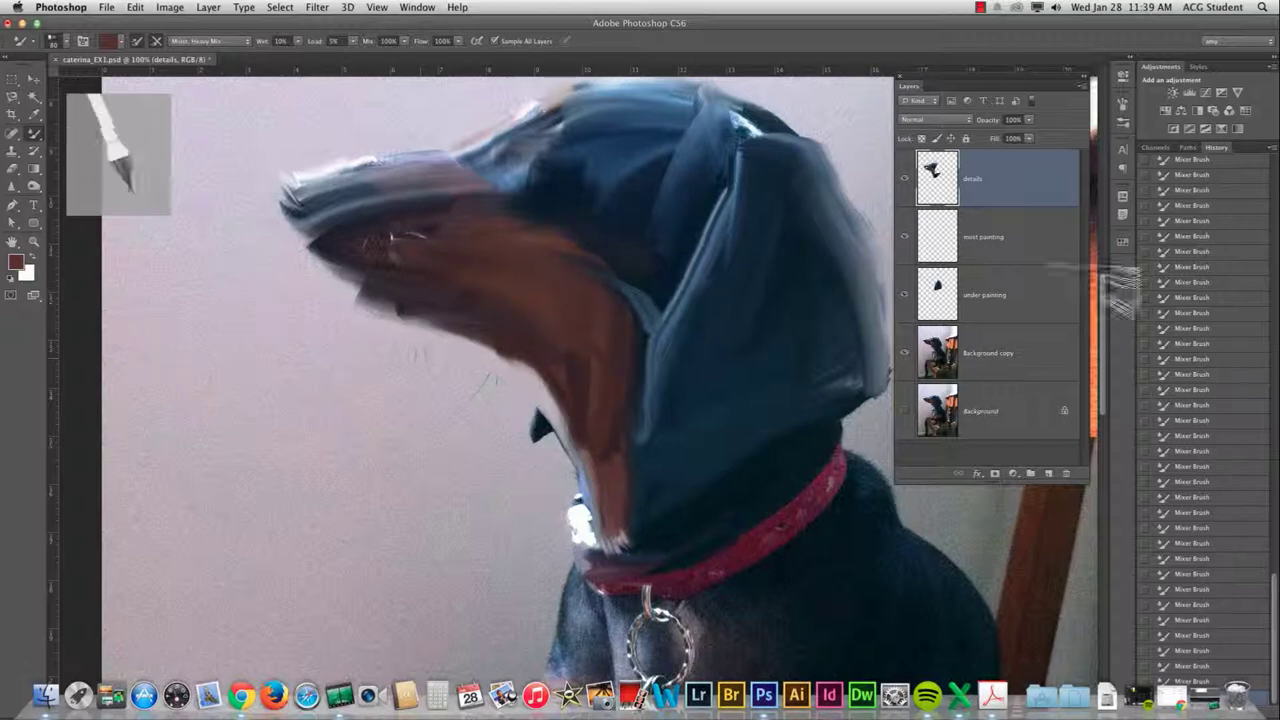
Hide the Background copy layer and blend brown fur into the unpainted gap along the muzzle, undoing the last stroke
{"action": "left_click", "coordinate": [906, 370]}
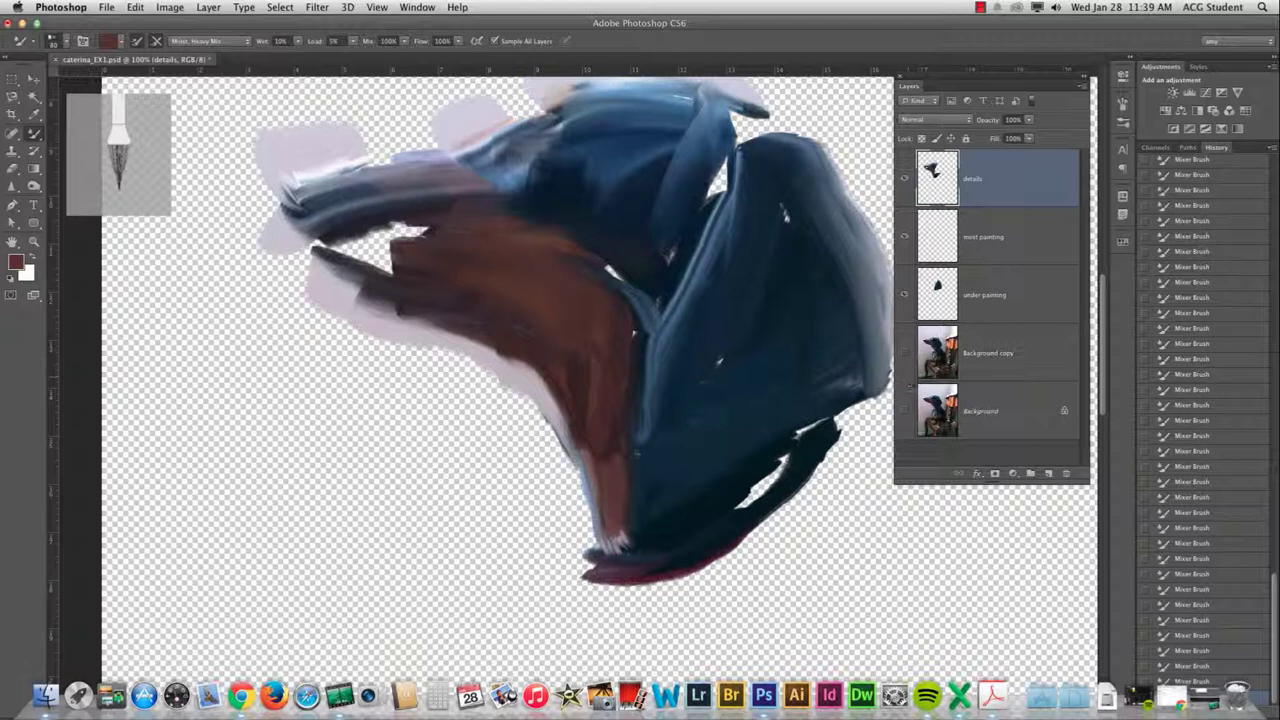
{"action": "mouse_move", "coordinate": [440, 236]}
{"action": "left_mouse_down"}
{"action": "mouse_move", "coordinate": [369, 262]}
{"action": "mouse_move", "coordinate": [350, 240]}
{"action": "mouse_move", "coordinate": [350, 270]}
{"action": "mouse_move", "coordinate": [460, 285]}
{"action": "mouse_move", "coordinate": [340, 255]}
{"action": "left_mouse_up"}
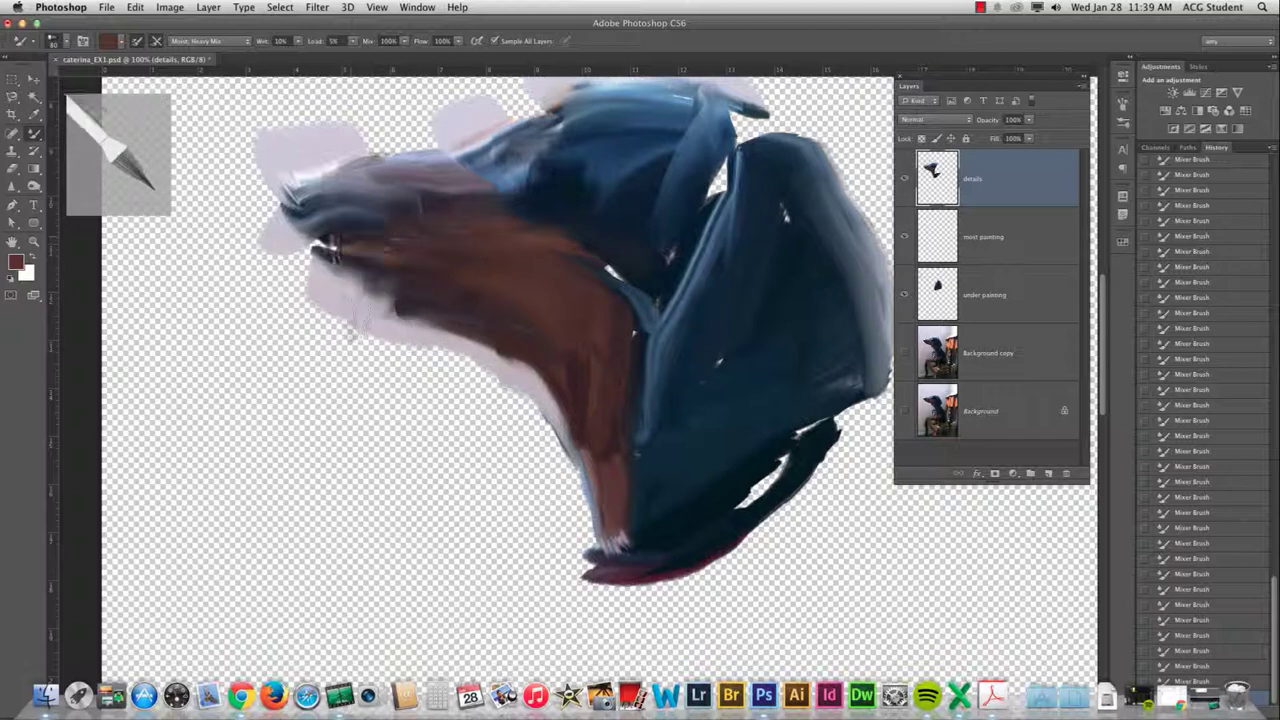
{"action": "key", "text": "super+z"}
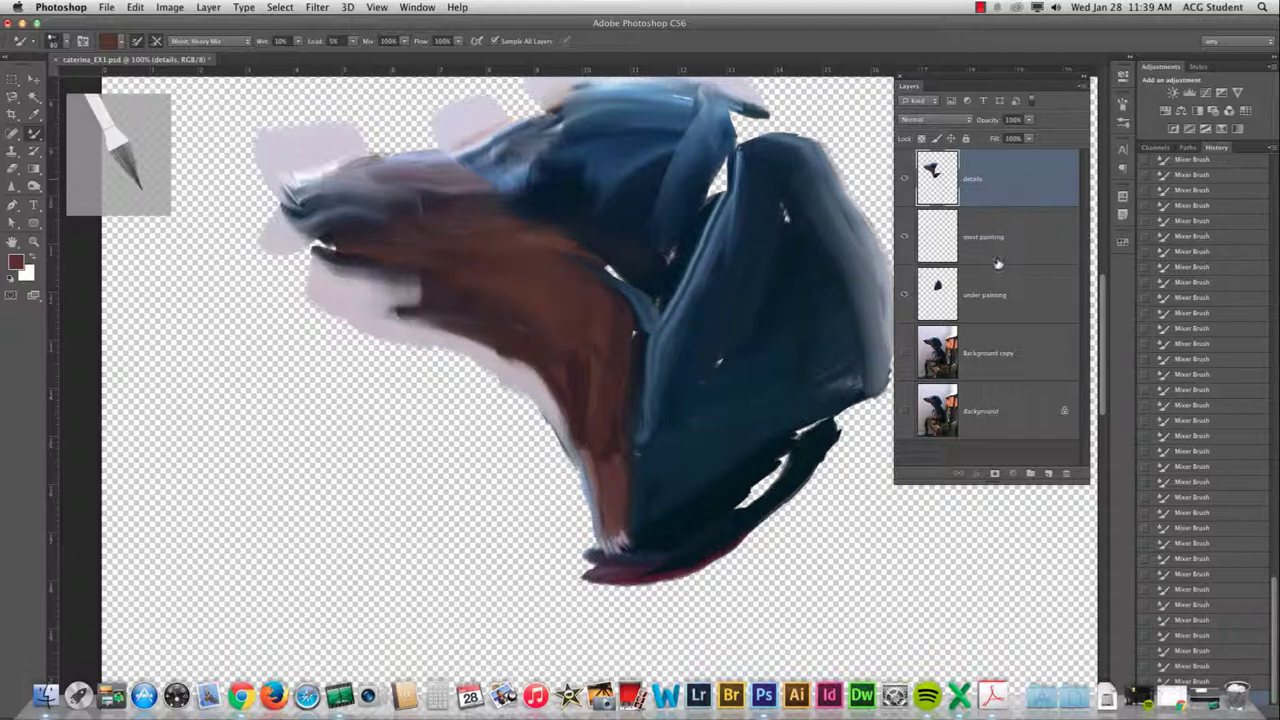
Move the details layer below the most painting layer and rename it under painting2
{"action": "left_click_drag", "start_coordinate": [985, 176], "coordinate": [990, 262]}
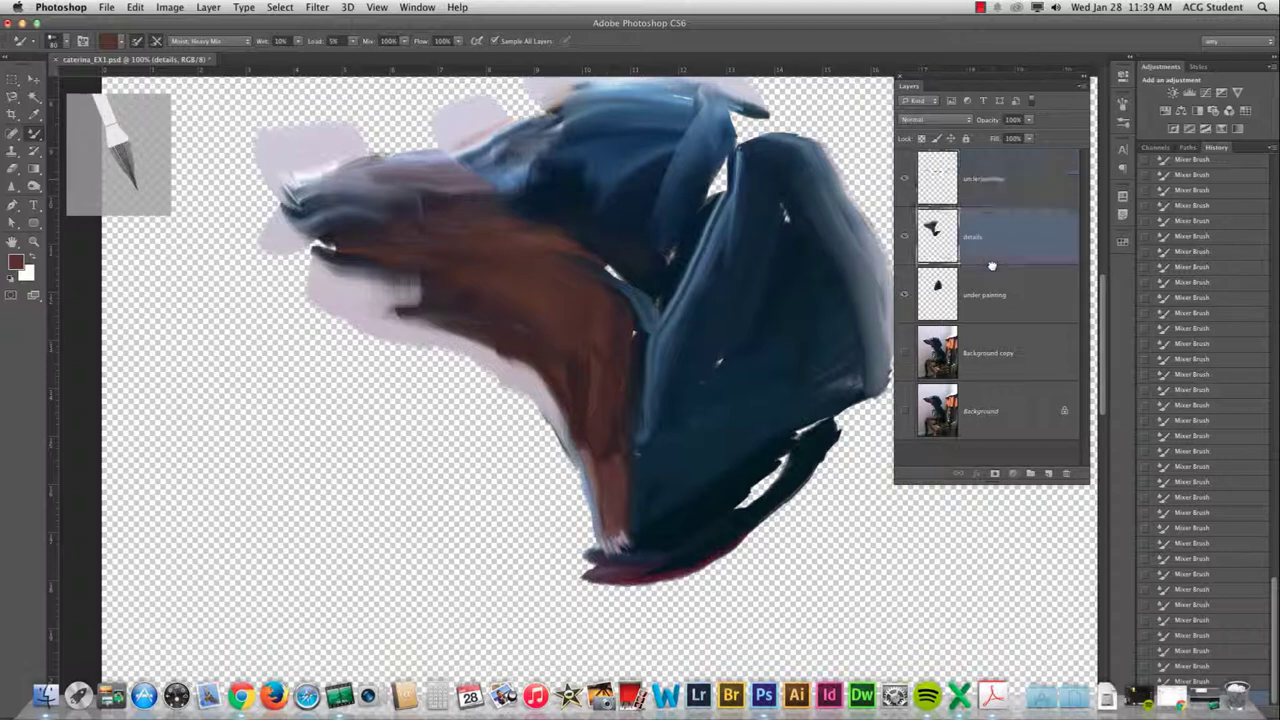
{"action": "left_click", "coordinate": [985, 190]}
{"action": "left_click", "coordinate": [979, 243]}
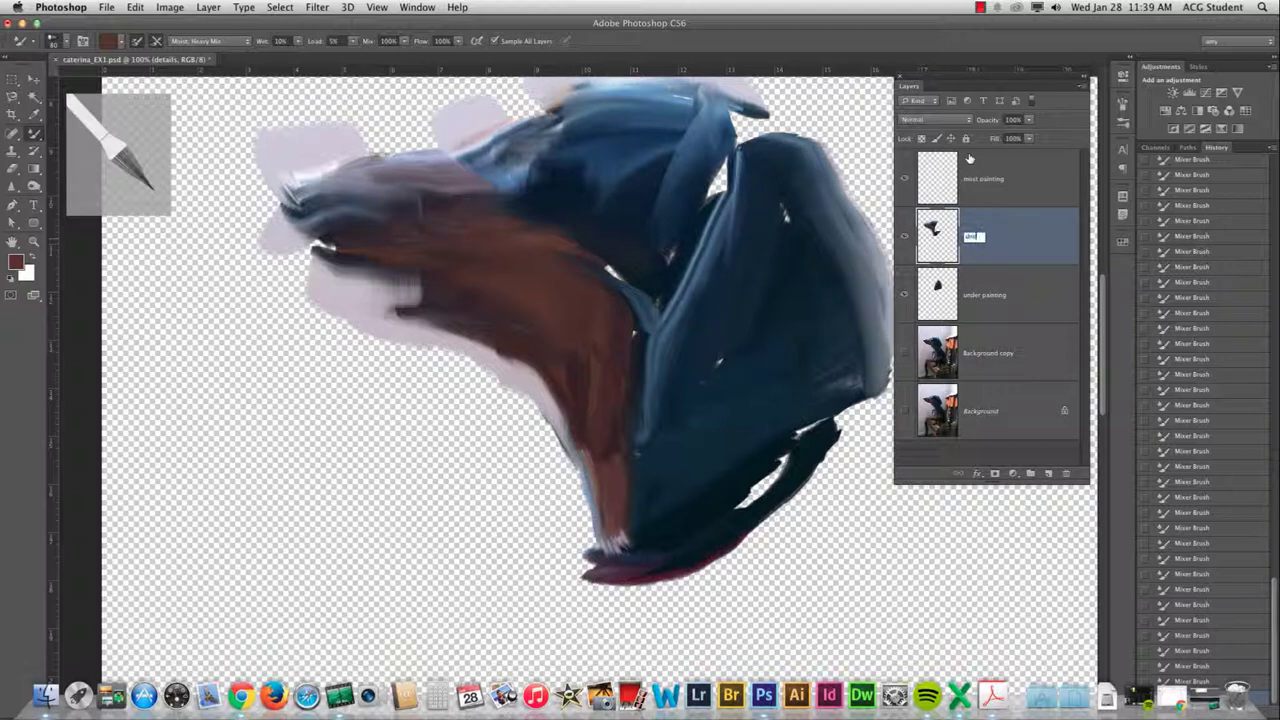
{"action": "type", "text": "under painting2"}
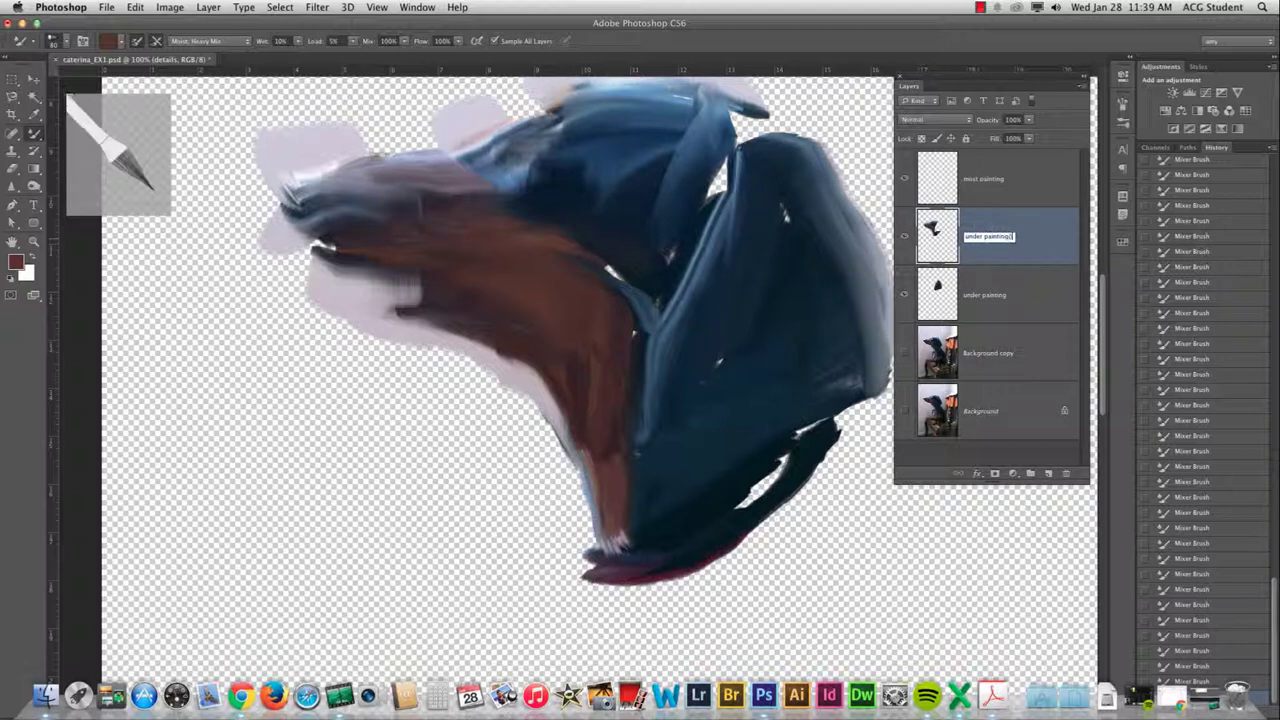
Move the most painting layer below under painting and add a new layer named details at the top of the stack
{"action": "mouse_move", "coordinate": [1034, 188]}
{"action": "left_mouse_down"}
{"action": "mouse_move", "coordinate": [1057, 393]}
{"action": "mouse_move", "coordinate": [1050, 325]}
{"action": "left_mouse_up"}
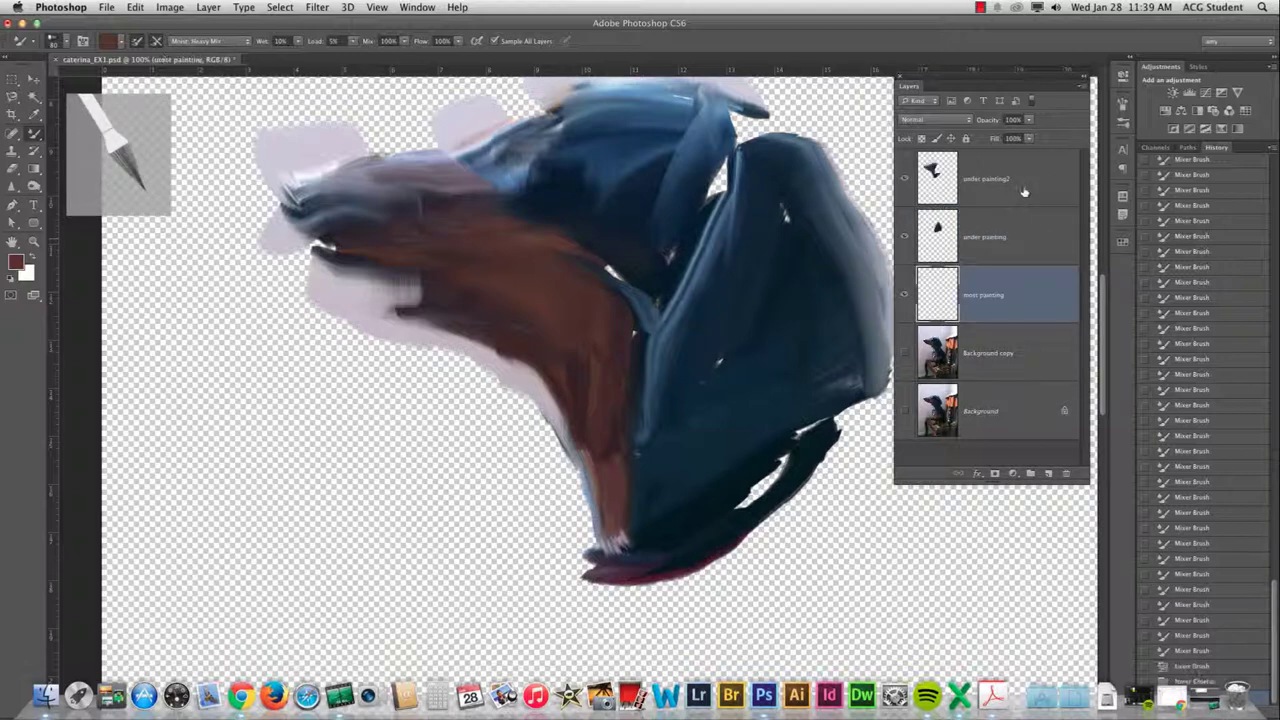
{"action": "left_click", "coordinate": [1048, 473]}
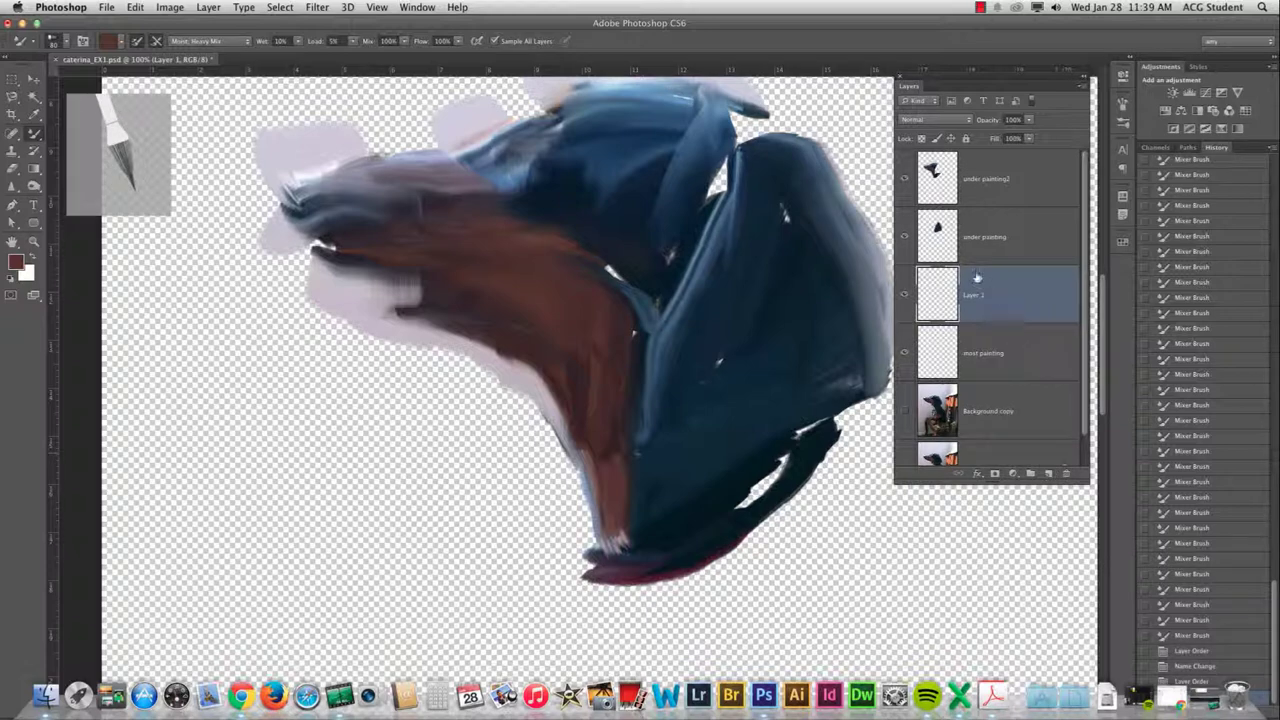
{"action": "key", "text": "super+]"}
{"action": "key", "text": "super+]"}
{"action": "double_click", "coordinate": [975, 178]}
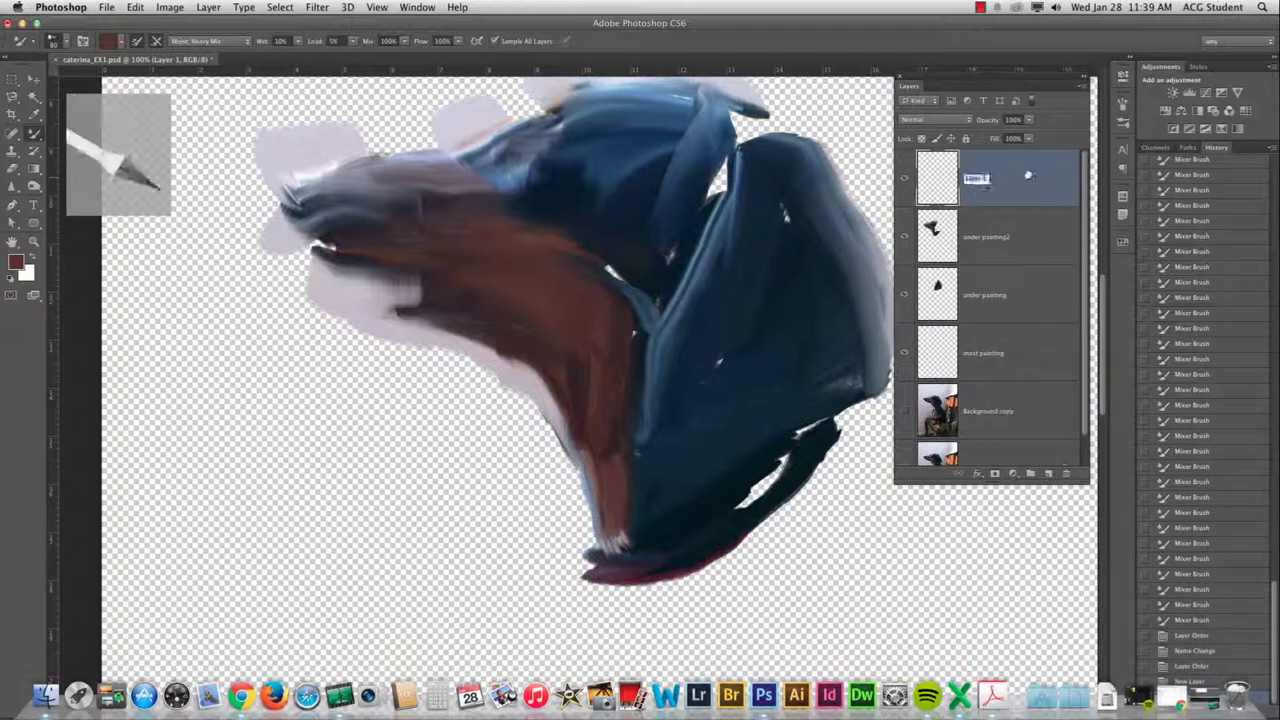
{"action": "type", "text": "detials"}
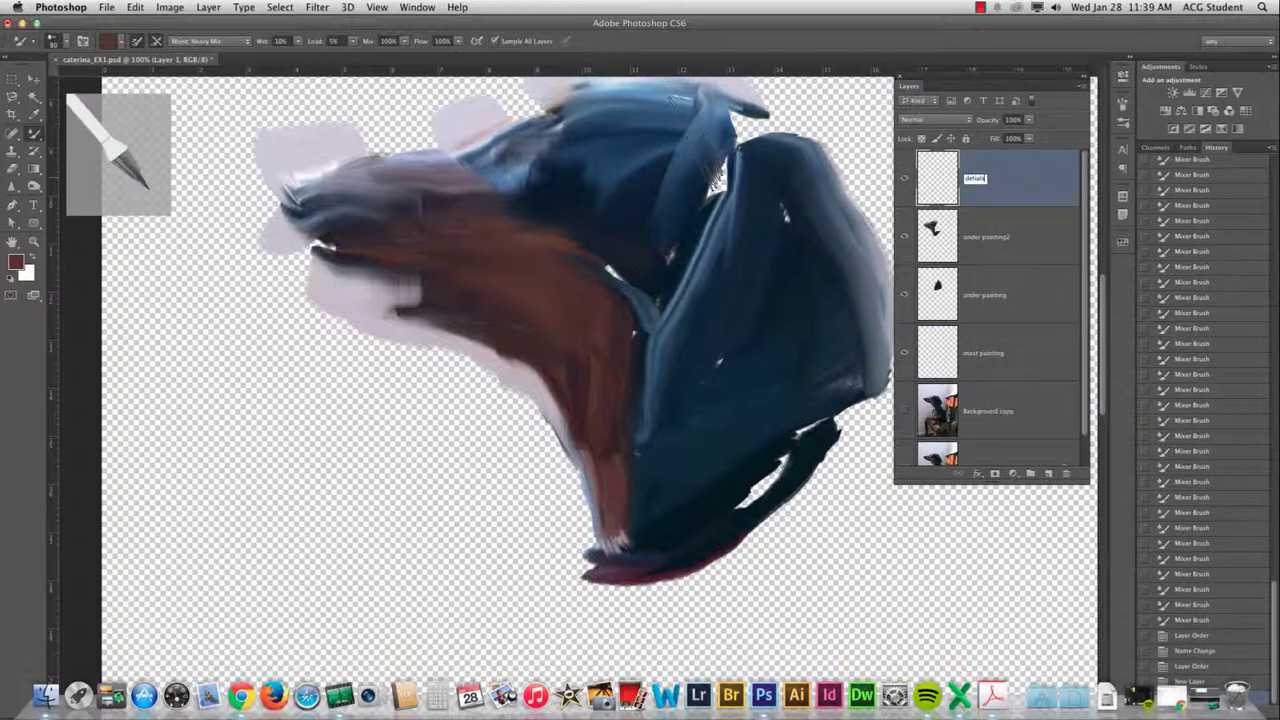
{"action": "key", "text": "BackSpace"}
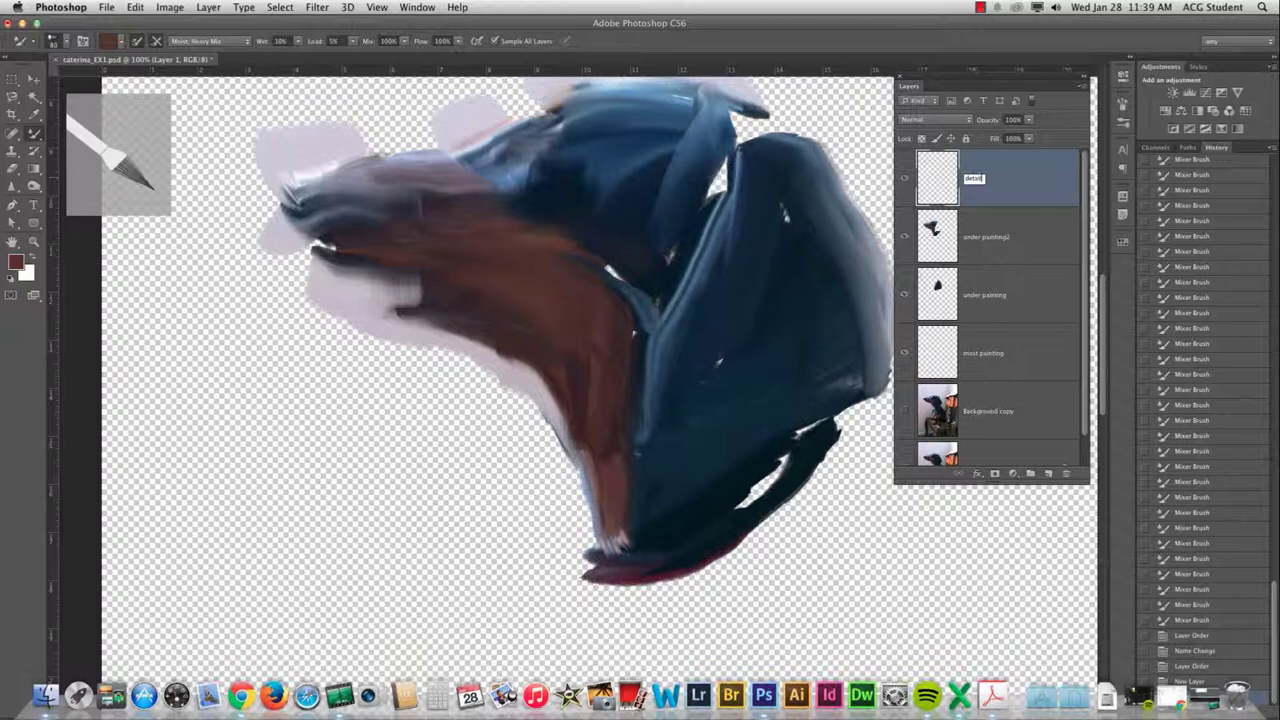
{"action": "key", "text": "Return"}
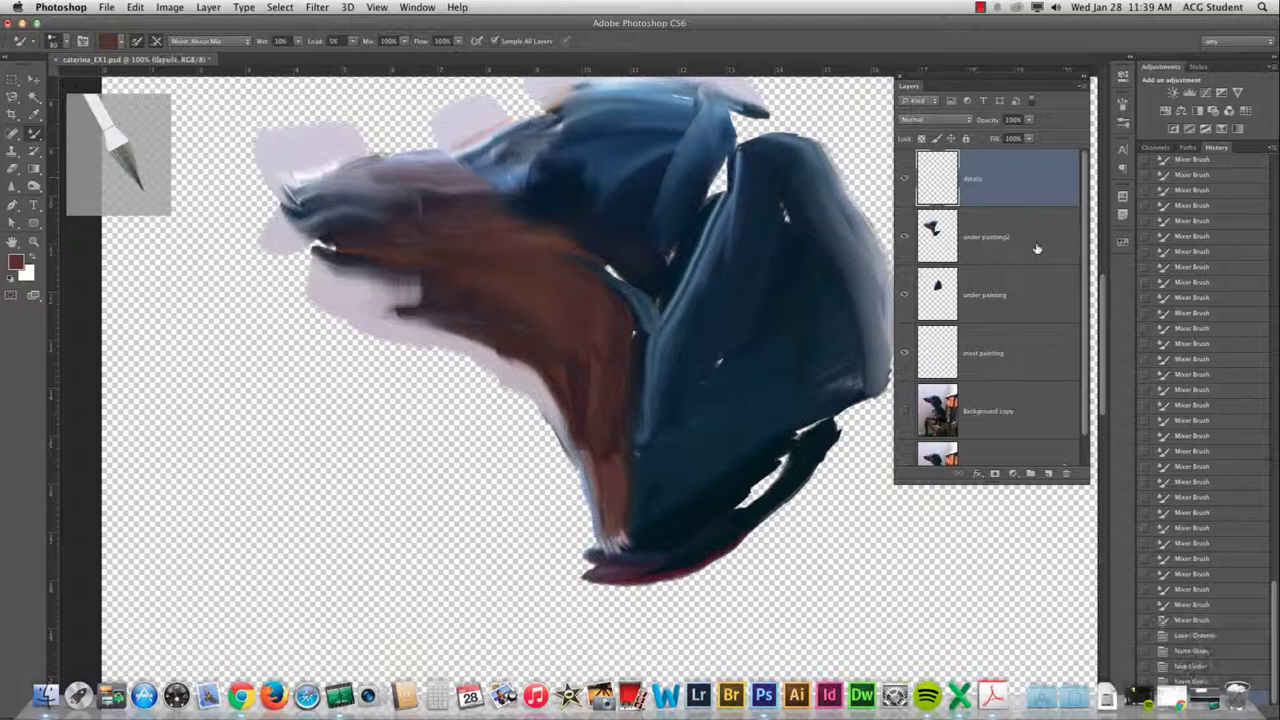
Place the most painting layer directly below details, show Background copy and hide both under painting layers
{"action": "left_click_drag", "start_coordinate": [1023, 357], "coordinate": [1010, 213]}
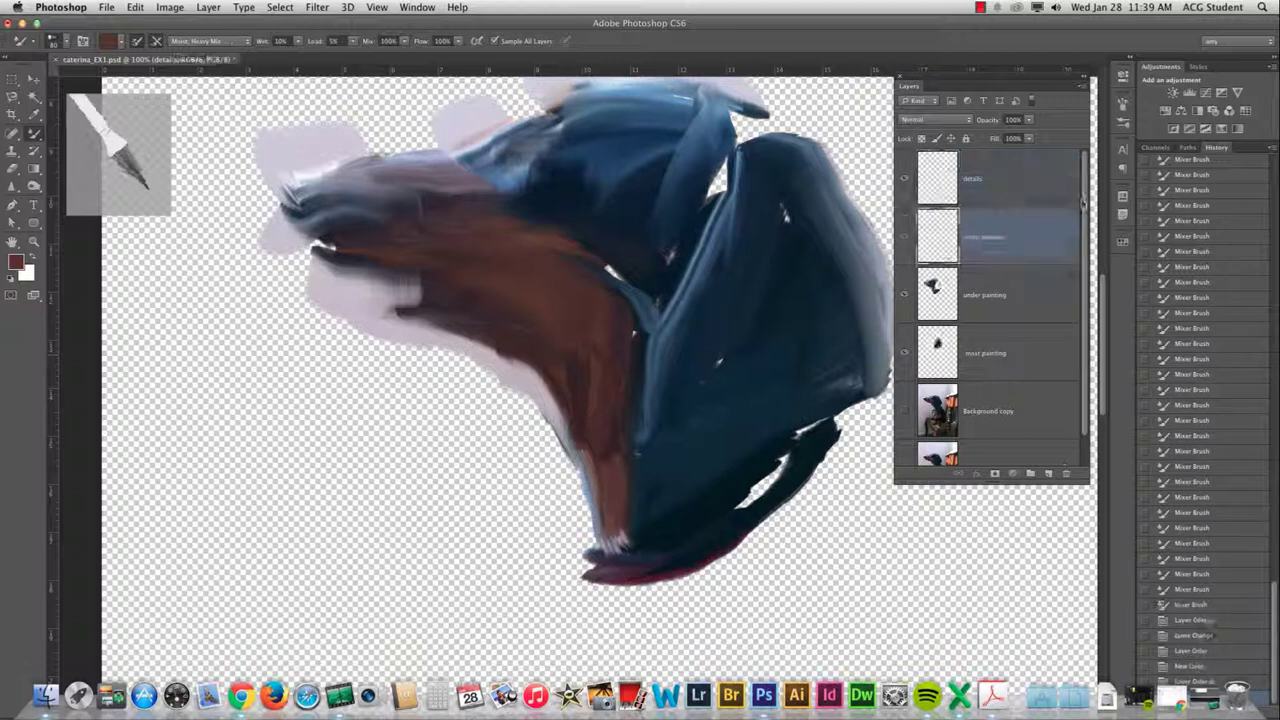
{"action": "left_click", "coordinate": [905, 412]}
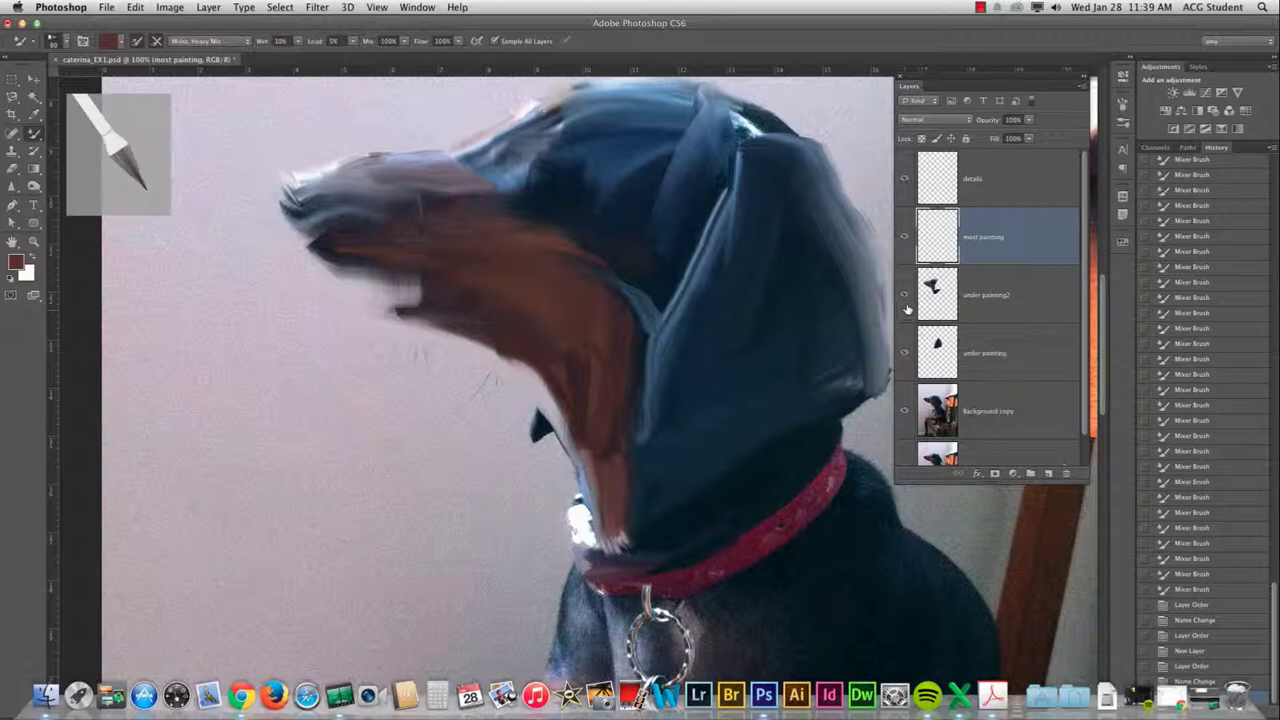
{"action": "left_click", "coordinate": [905, 353]}
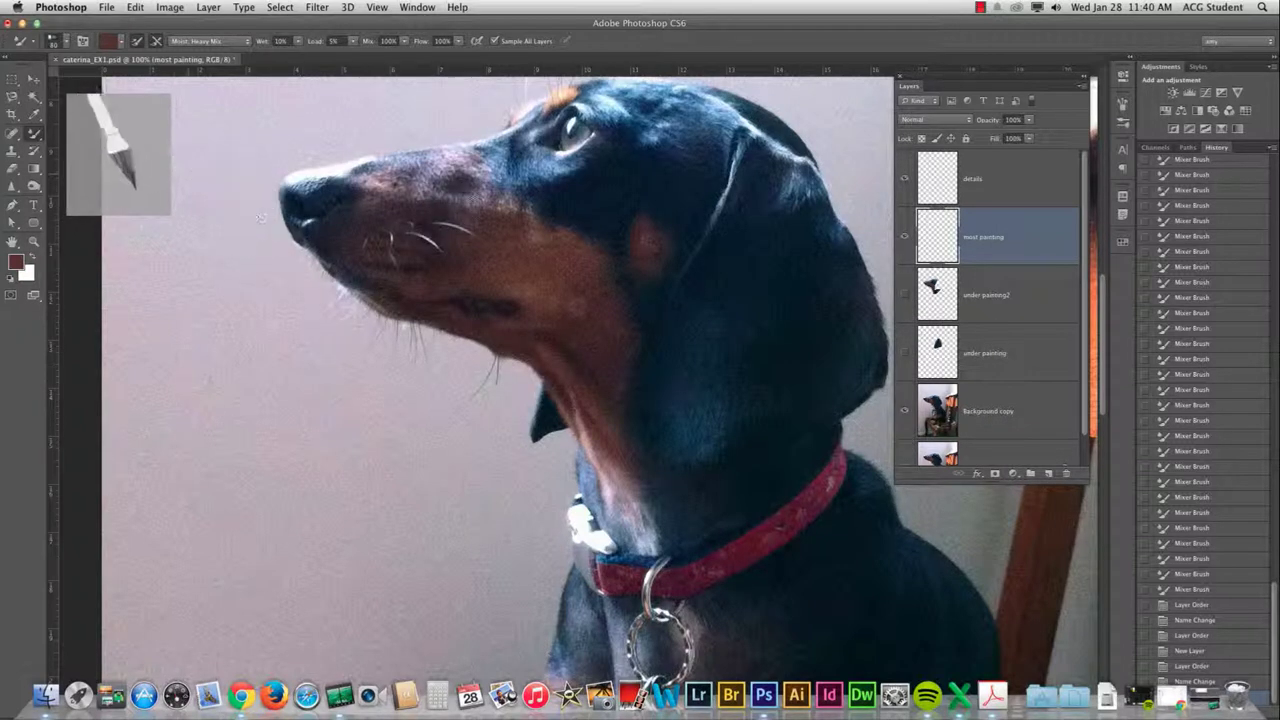
Sample the blue fur highlight on top of the dog's head as the Mixer Brush colour
{"action": "key", "text": "super+plus"}
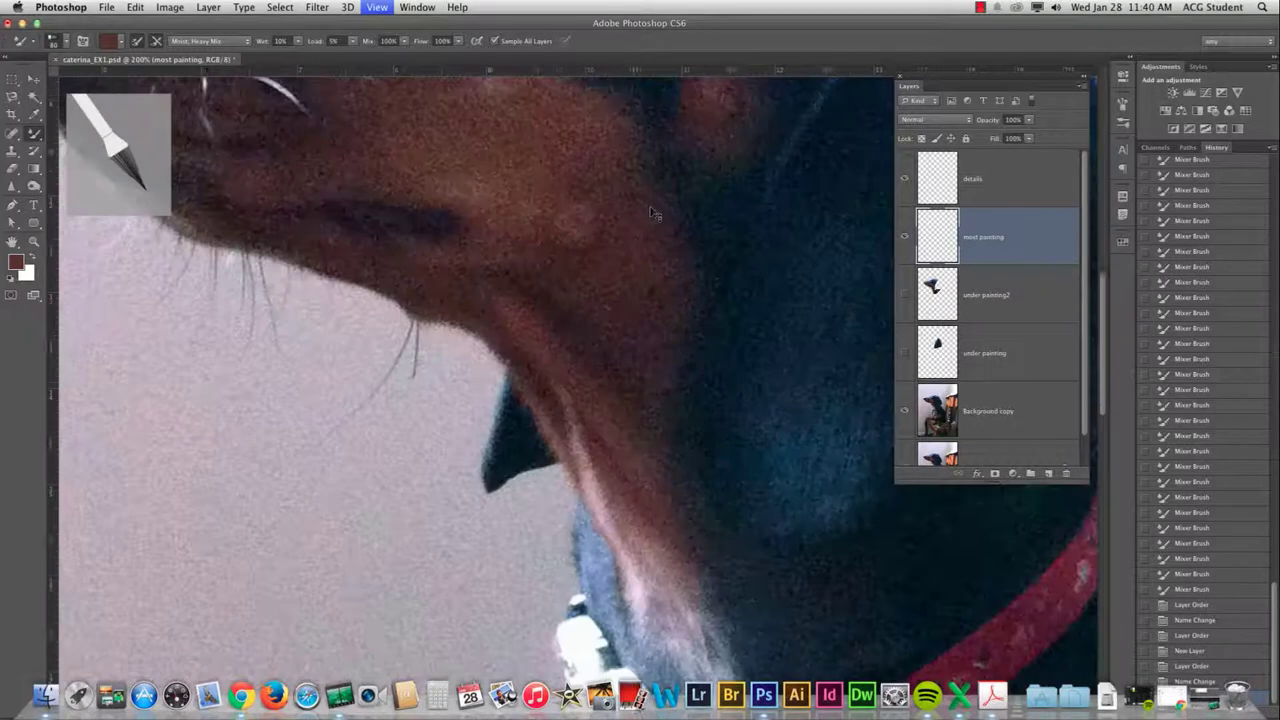
{"action": "left_click_drag", "start_coordinate": [618, 204], "coordinate": [592, 498]}
{"action": "key", "text": "super+minus"}
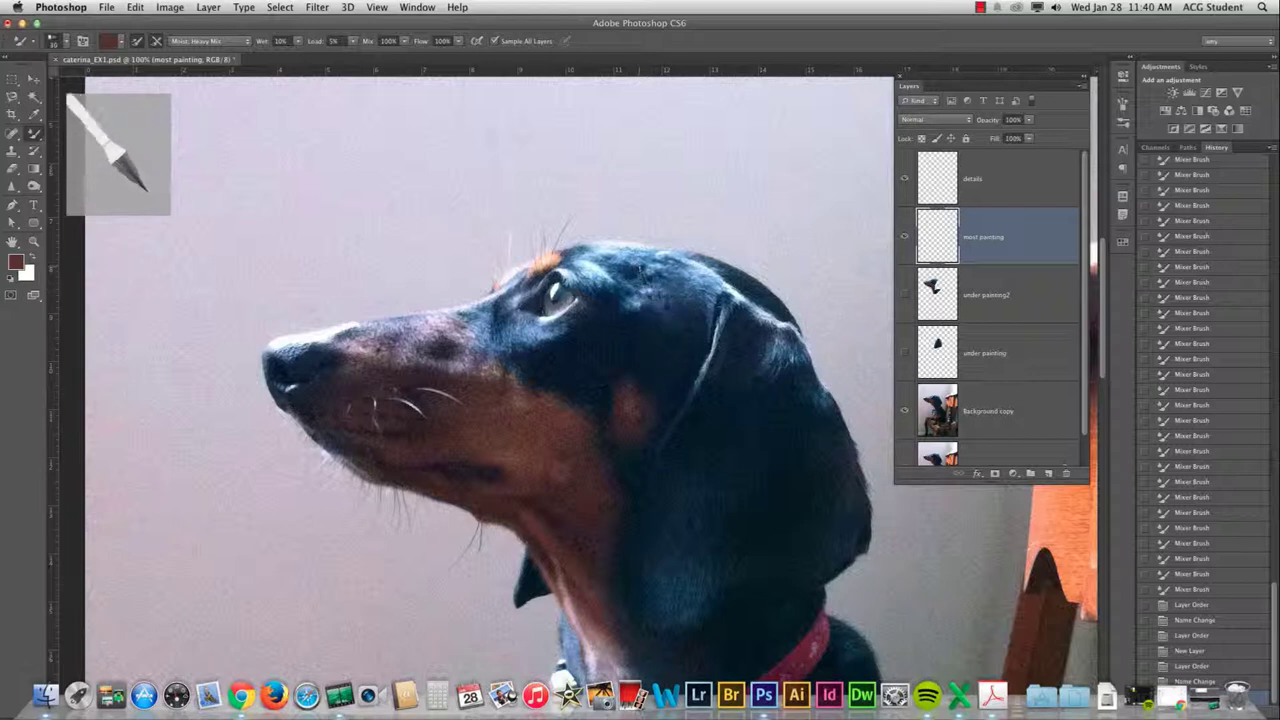
{"action": "left_click", "coordinate": [666, 271], "text": "alt"}
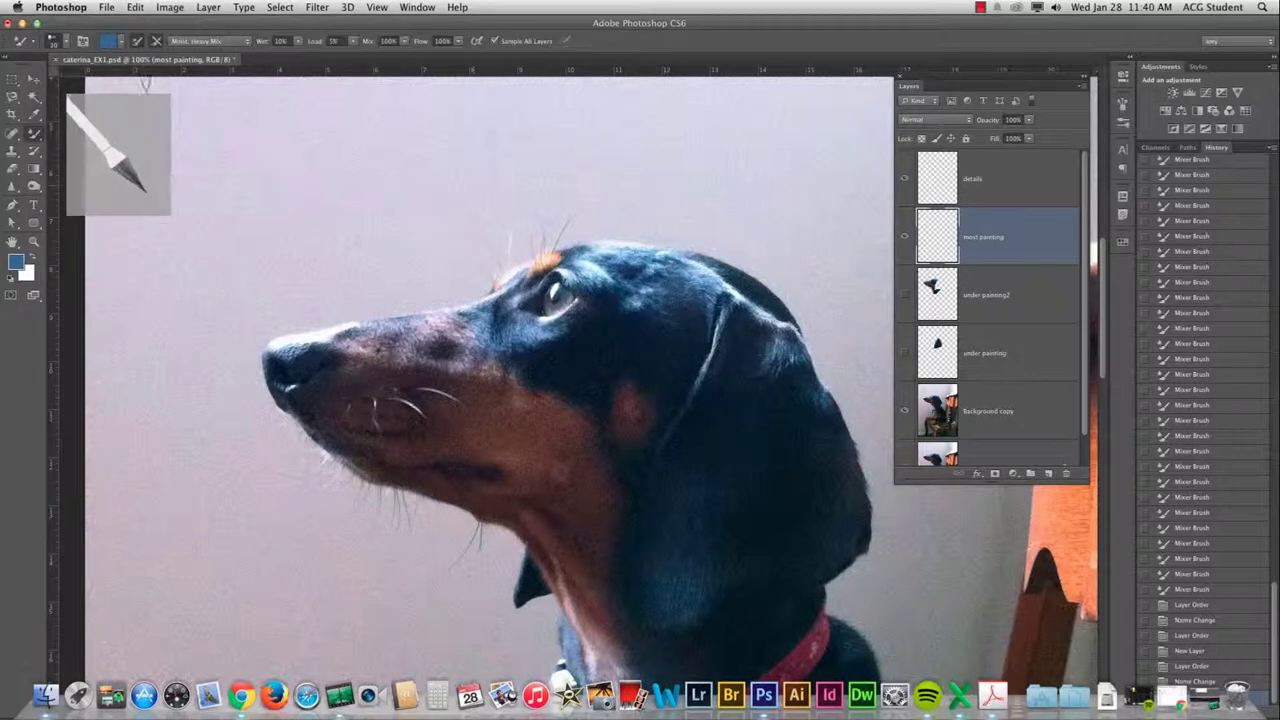
Set the Mixer Brush to Dry, Heavy Load and paint a solid blue patch over the head between eye and ear
{"action": "left_click", "coordinate": [200, 42]}
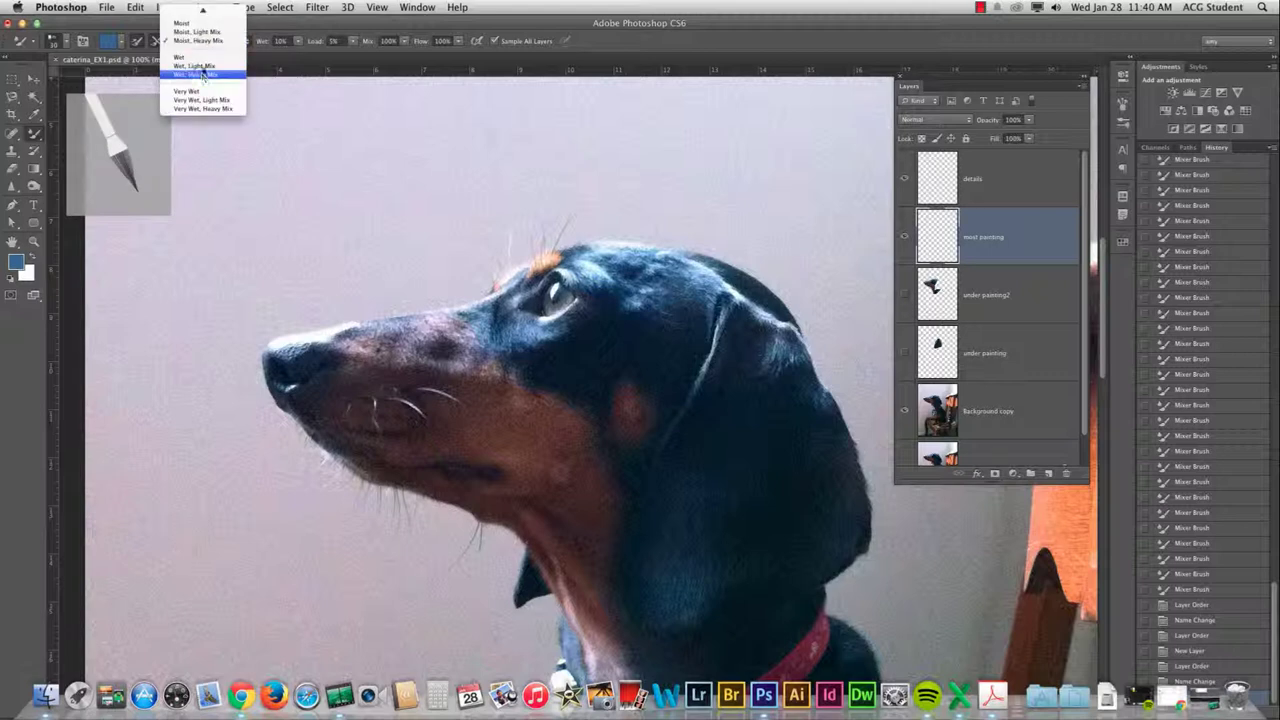
{"action": "left_click", "coordinate": [201, 45]}
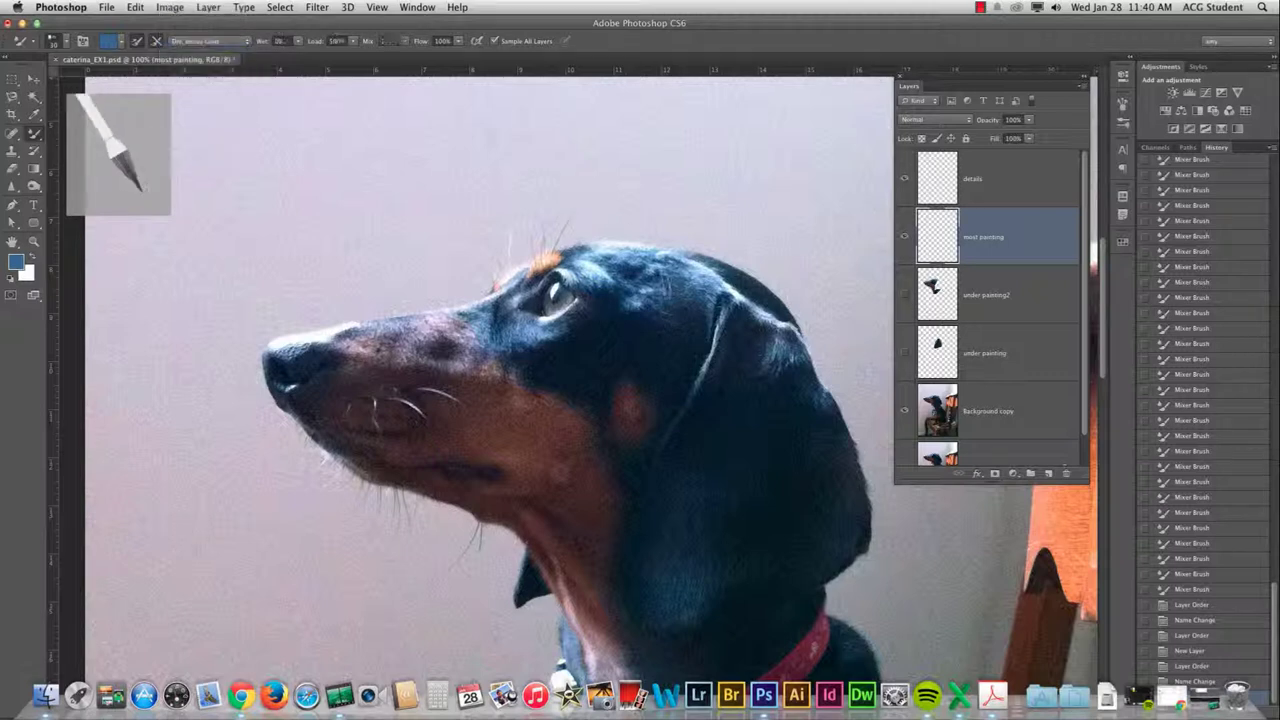
{"action": "mouse_move", "coordinate": [608, 252]}
{"action": "left_mouse_down"}
{"action": "mouse_move", "coordinate": [654, 252]}
{"action": "mouse_move", "coordinate": [628, 264]}
{"action": "mouse_move", "coordinate": [694, 275]}
{"action": "mouse_move", "coordinate": [726, 312]}
{"action": "mouse_move", "coordinate": [718, 294]}
{"action": "left_mouse_up"}
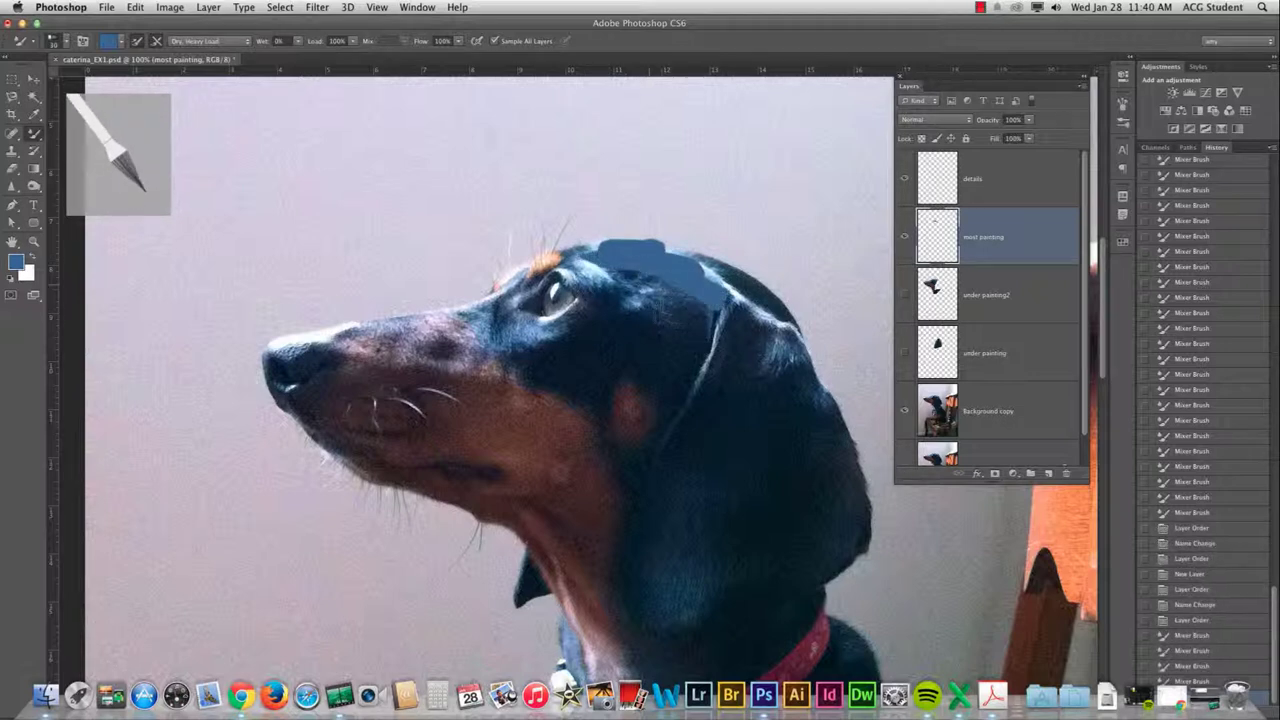
{"action": "mouse_move", "coordinate": [624, 273]}
{"action": "left_mouse_down"}
{"action": "mouse_move", "coordinate": [704, 301]}
{"action": "mouse_move", "coordinate": [632, 292]}
{"action": "left_mouse_up"}
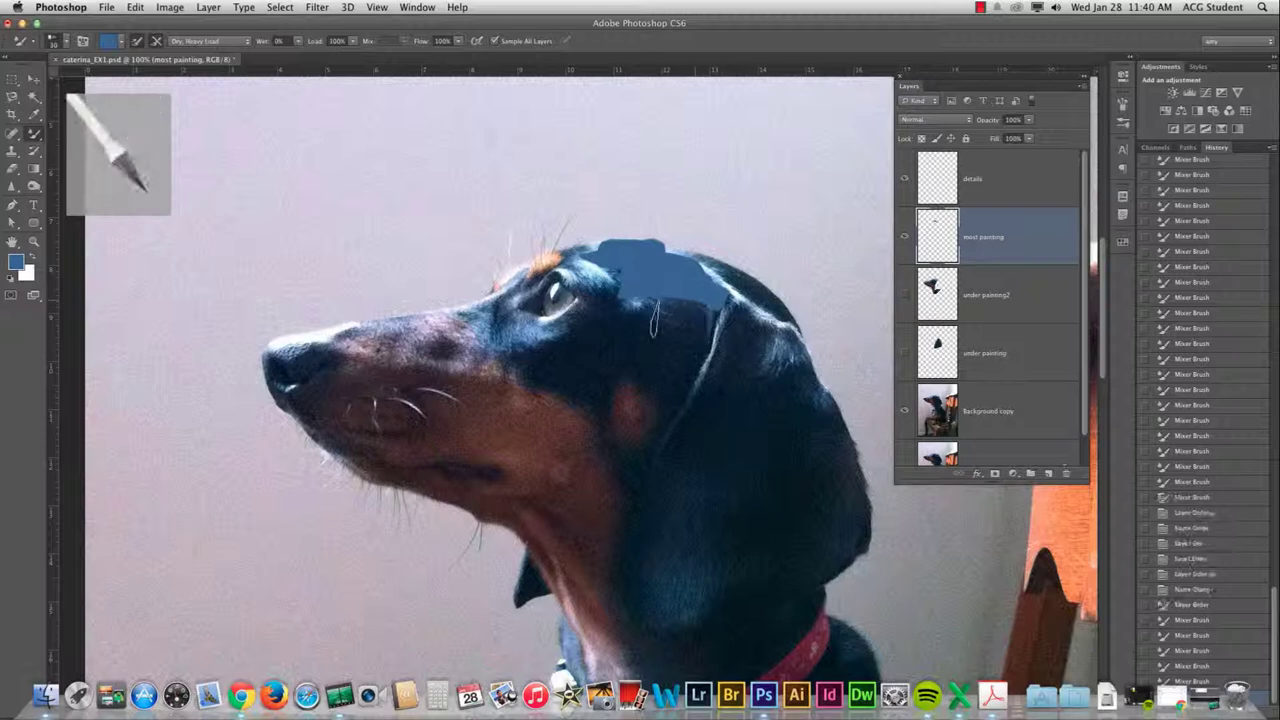
{"action": "mouse_move", "coordinate": [698, 316]}
{"action": "left_mouse_down"}
{"action": "mouse_move", "coordinate": [639, 334]}
{"action": "mouse_move", "coordinate": [692, 348]}
{"action": "mouse_move", "coordinate": [642, 328]}
{"action": "mouse_move", "coordinate": [605, 345]}
{"action": "left_mouse_up"}
Switch the Mixer Brush to Wet, Heavy Mix and blend the blue patch's edges into the fur around the eye and ear
{"action": "left_click", "coordinate": [227, 41]}
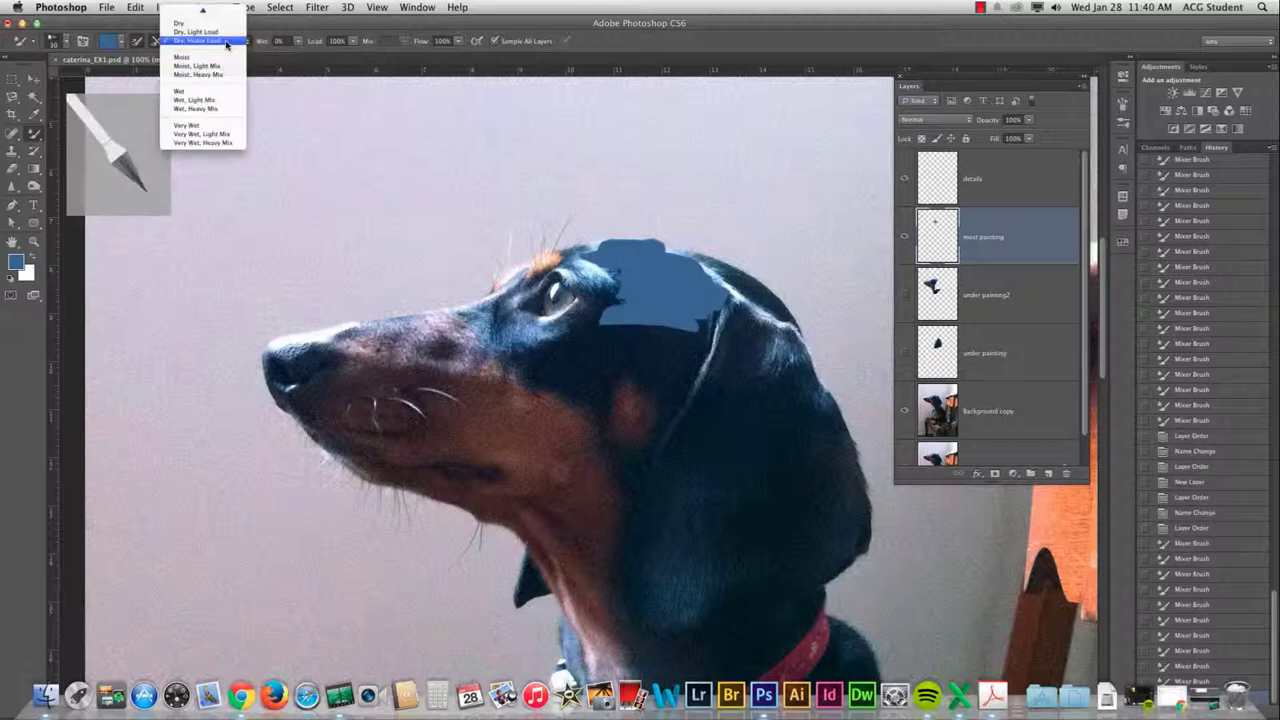
{"action": "left_click", "coordinate": [210, 108]}
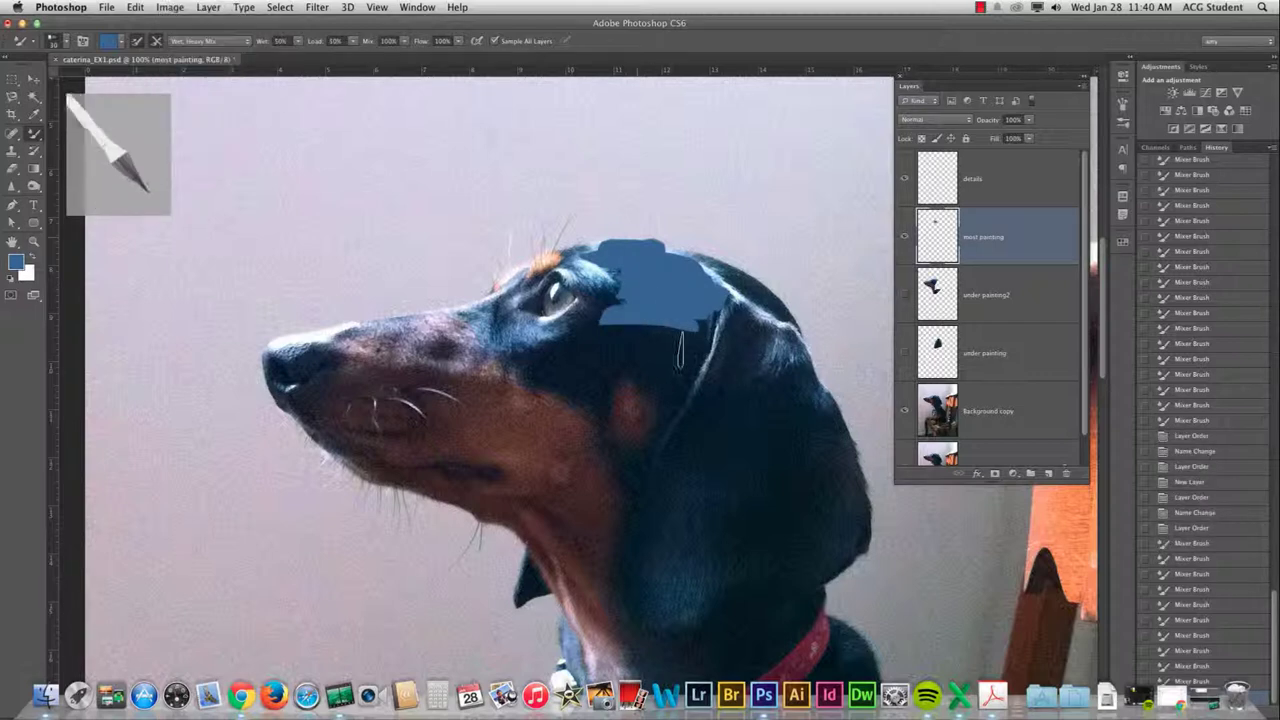
{"action": "mouse_move", "coordinate": [706, 348]}
{"action": "left_mouse_down"}
{"action": "mouse_move", "coordinate": [646, 345]}
{"action": "mouse_move", "coordinate": [718, 316]}
{"action": "mouse_move", "coordinate": [677, 318]}
{"action": "mouse_move", "coordinate": [679, 290]}
{"action": "mouse_move", "coordinate": [703, 288]}
{"action": "mouse_move", "coordinate": [634, 280]}
{"action": "mouse_move", "coordinate": [687, 280]}
{"action": "mouse_move", "coordinate": [629, 268]}
{"action": "mouse_move", "coordinate": [634, 295]}
{"action": "mouse_move", "coordinate": [574, 272]}
{"action": "mouse_move", "coordinate": [615, 249]}
{"action": "left_mouse_up"}
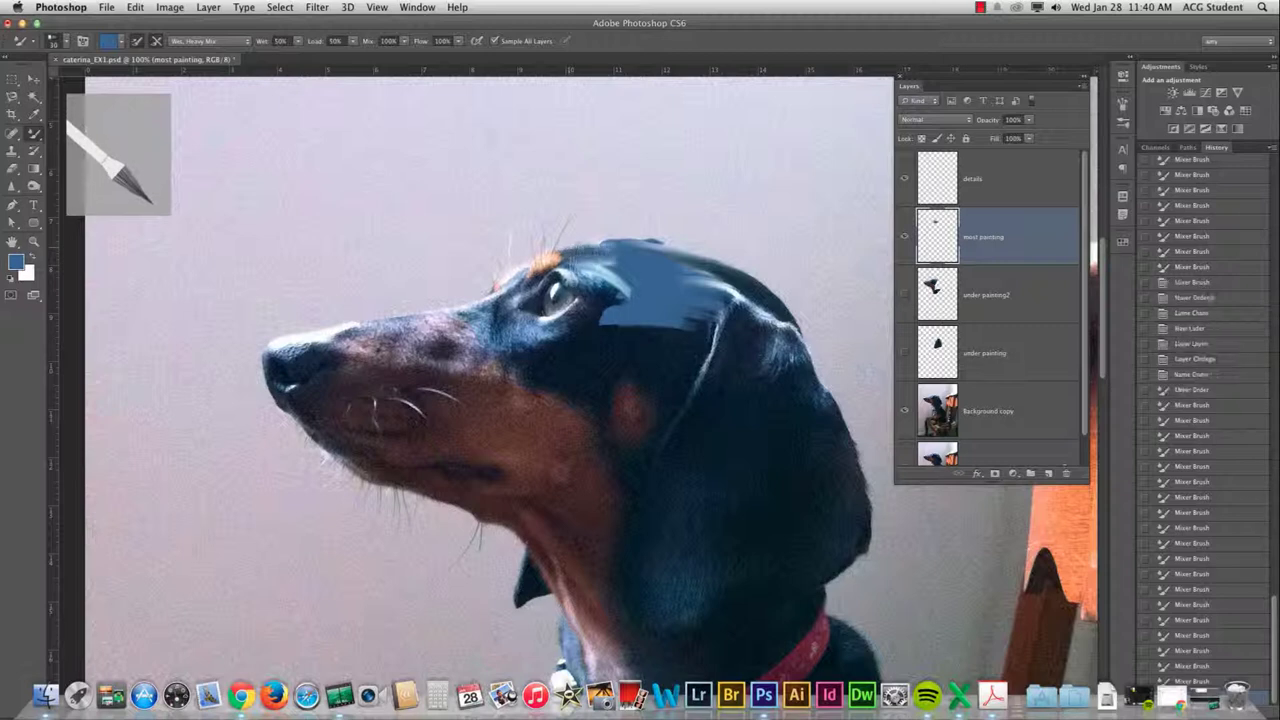
{"action": "mouse_move", "coordinate": [565, 290]}
{"action": "left_mouse_down"}
{"action": "mouse_move", "coordinate": [660, 304]}
{"action": "mouse_move", "coordinate": [594, 310]}
{"action": "mouse_move", "coordinate": [592, 322]}
{"action": "mouse_move", "coordinate": [622, 320]}
{"action": "mouse_move", "coordinate": [582, 325]}
{"action": "mouse_move", "coordinate": [662, 313]}
{"action": "mouse_move", "coordinate": [582, 330]}
{"action": "mouse_move", "coordinate": [595, 324]}
{"action": "left_mouse_up"}
{"action": "left_click_drag", "start_coordinate": [606, 318], "coordinate": [597, 323]}
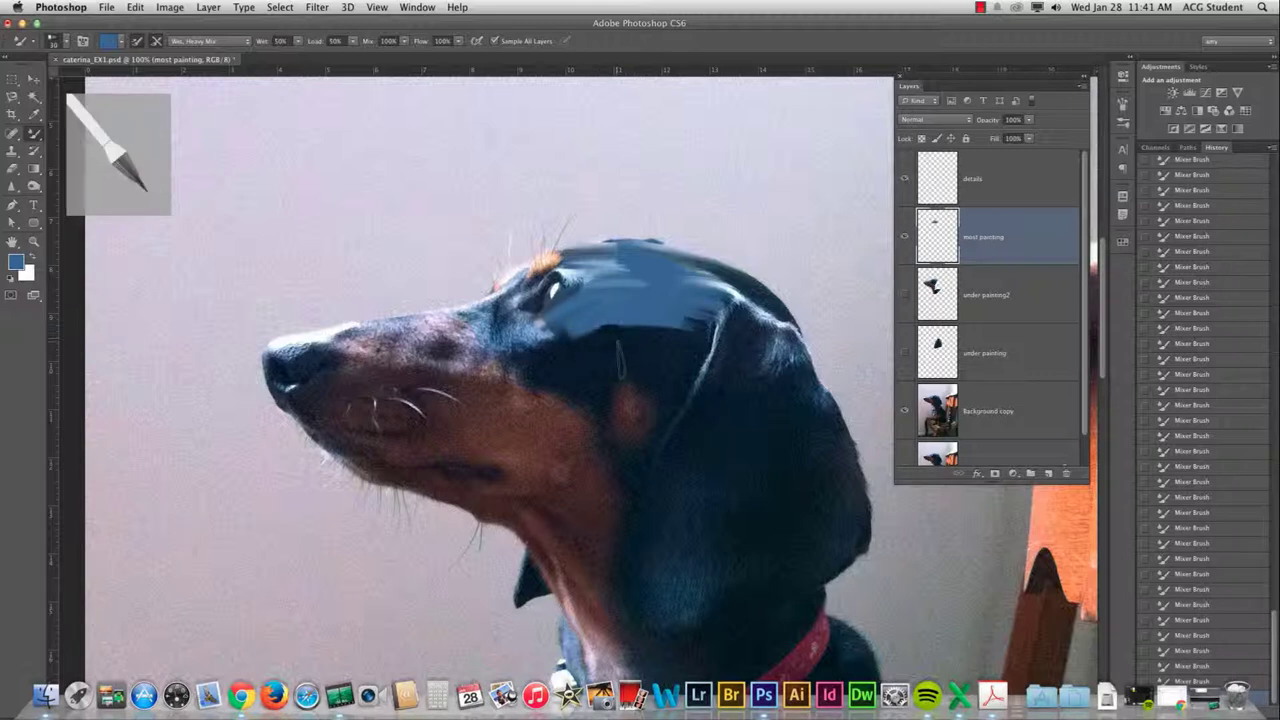
Sample the dark fur below the blue patch and blend it into the patch's lower edge and cheek at Very Wet, Heavy Mix
{"action": "key", "text": "i"}
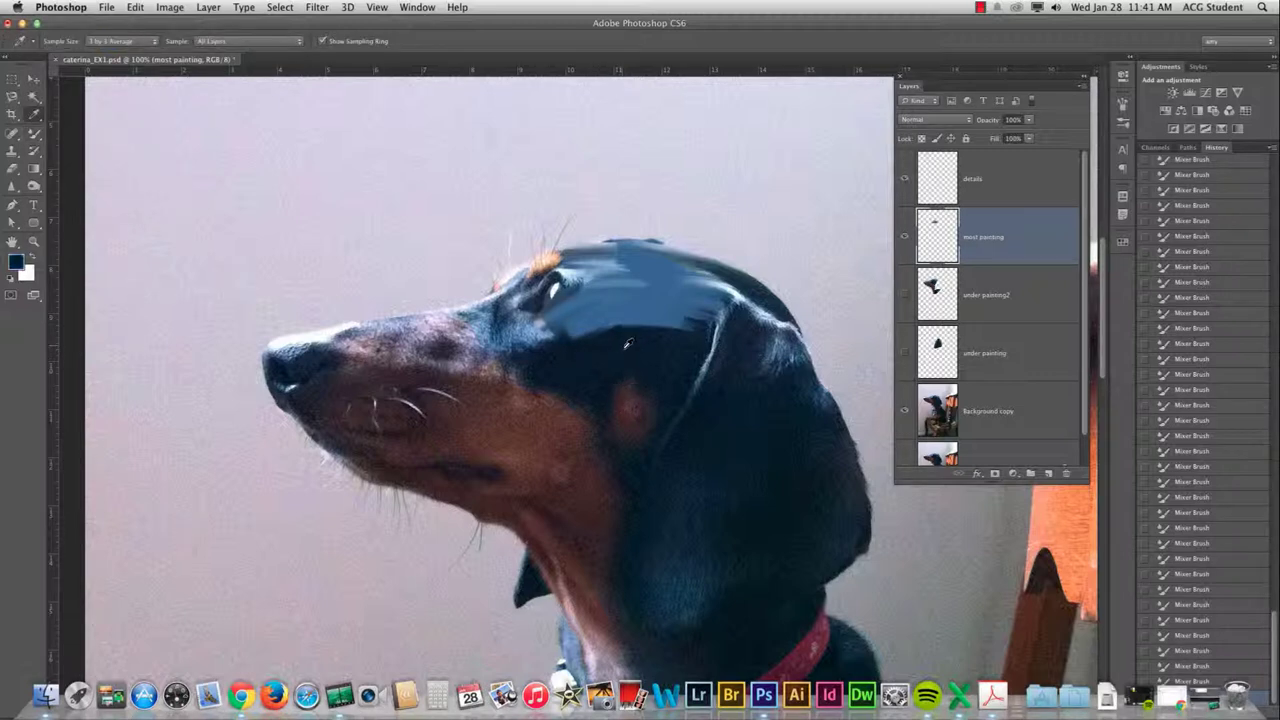
{"action": "left_click", "coordinate": [627, 344]}
{"action": "key", "text": "b"}
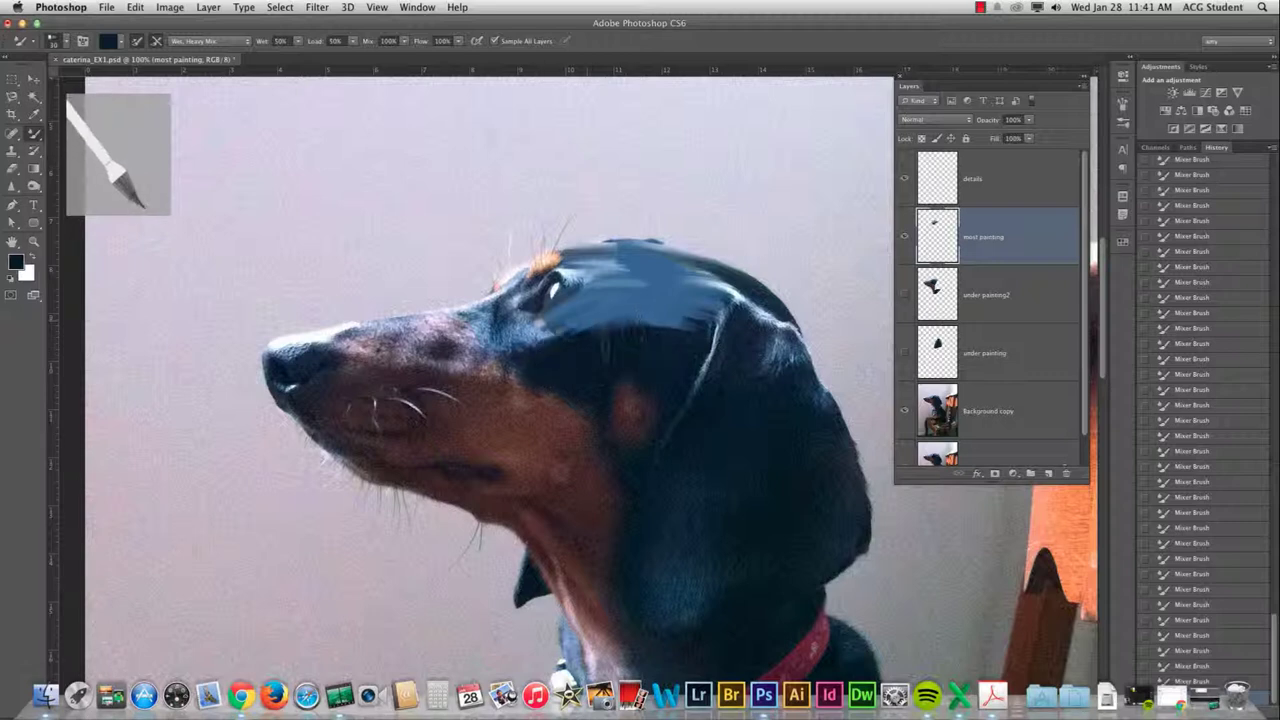
{"action": "left_click", "coordinate": [236, 45]}
{"action": "left_click", "coordinate": [231, 78]}
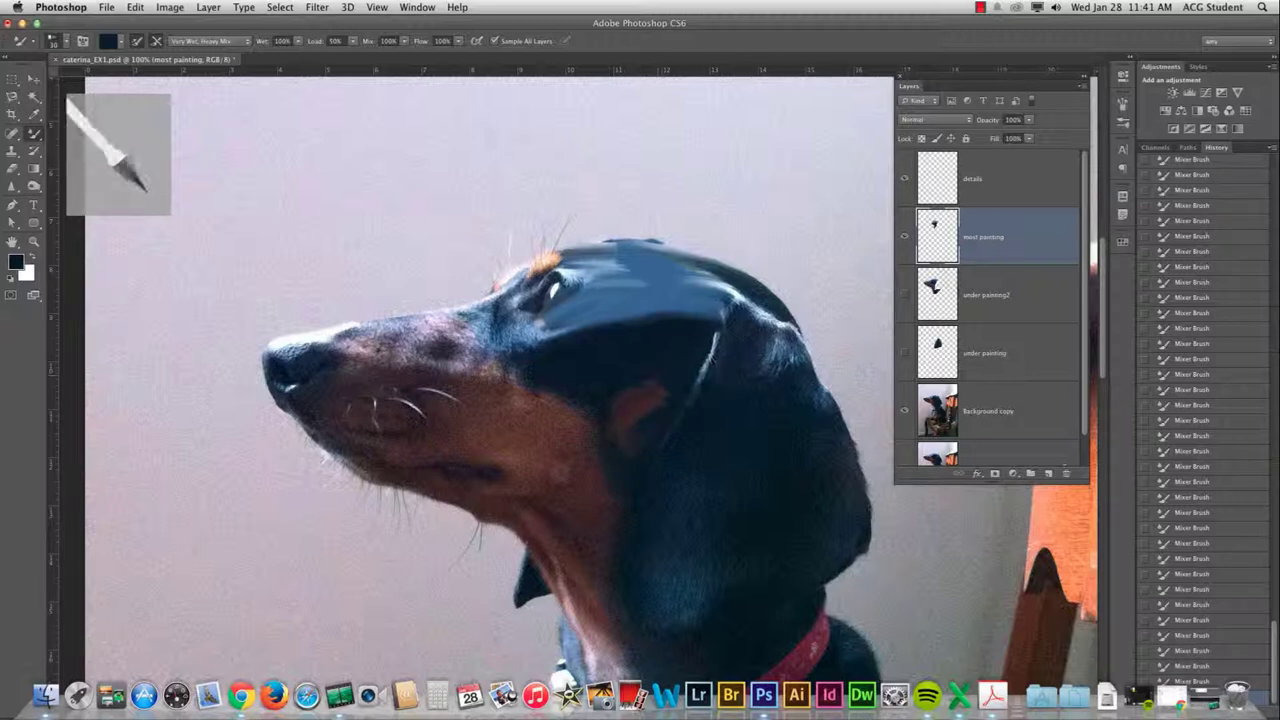
Show under painting2 to compare it with the current strokes, and hide it again
{"action": "left_click", "coordinate": [904, 297]}
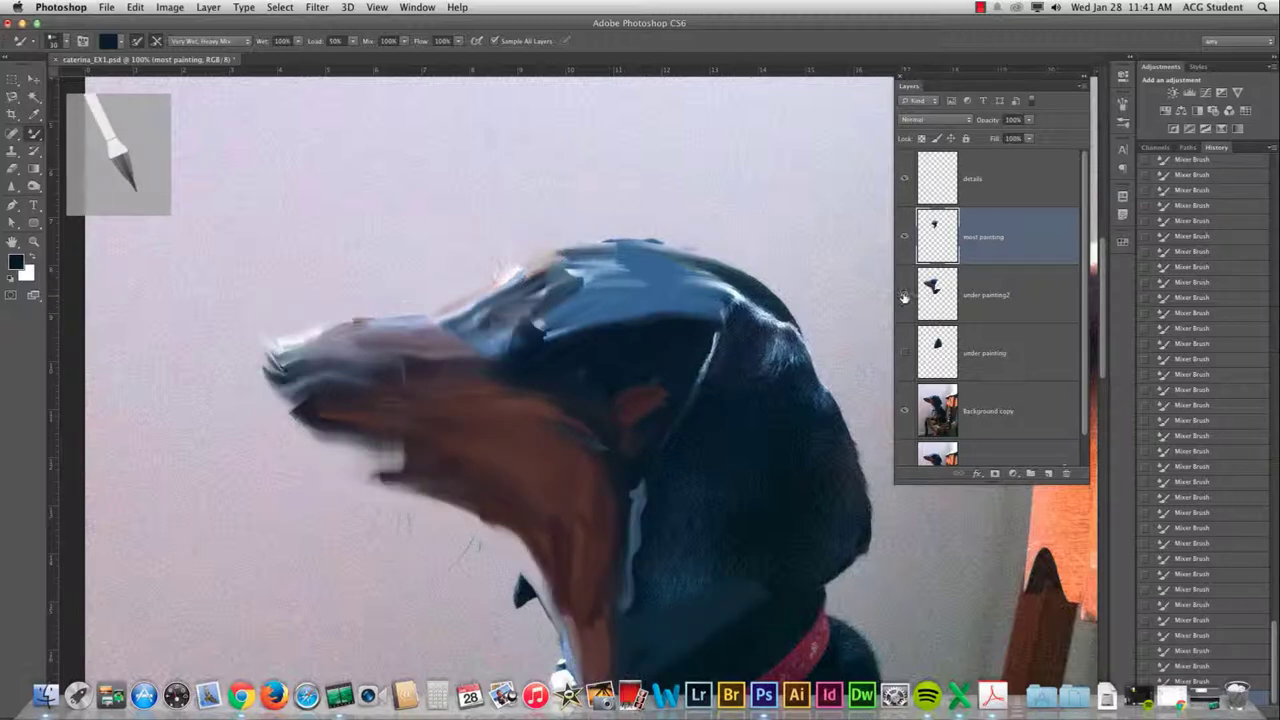
{"action": "left_click", "coordinate": [904, 297]}
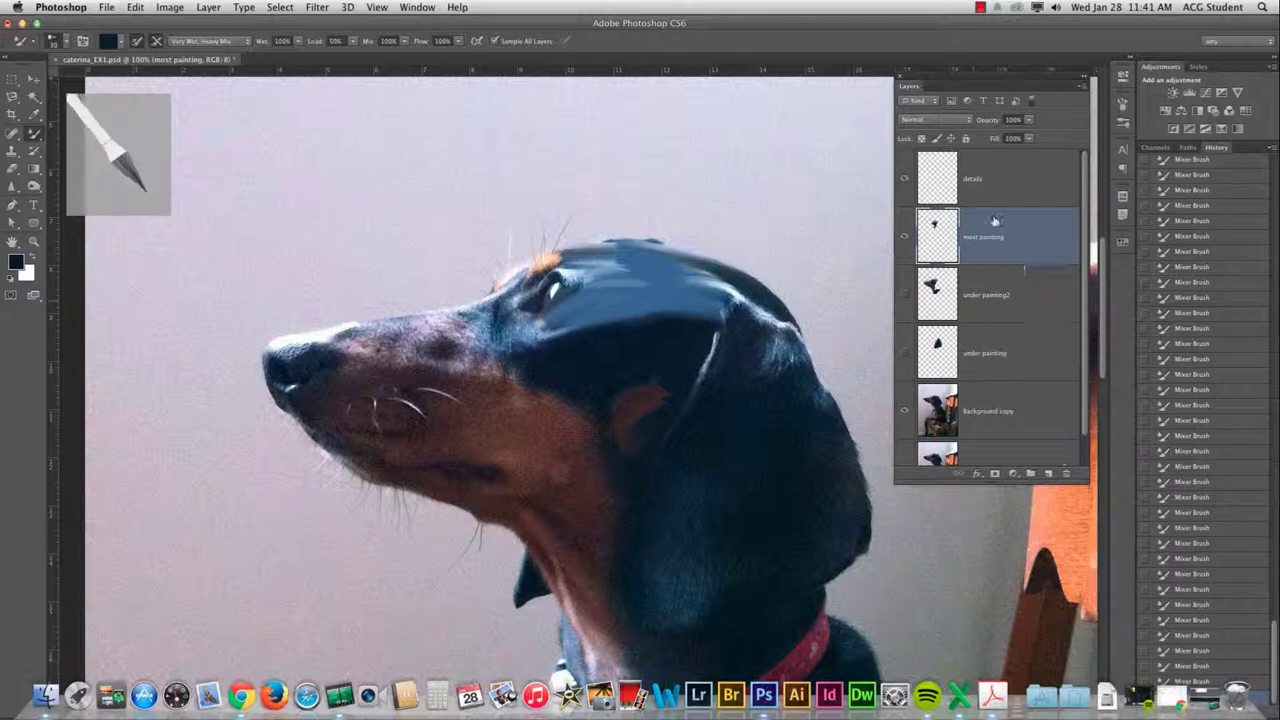
{"action": "left_click_drag", "start_coordinate": [477, 354], "coordinate": [485, 400]}
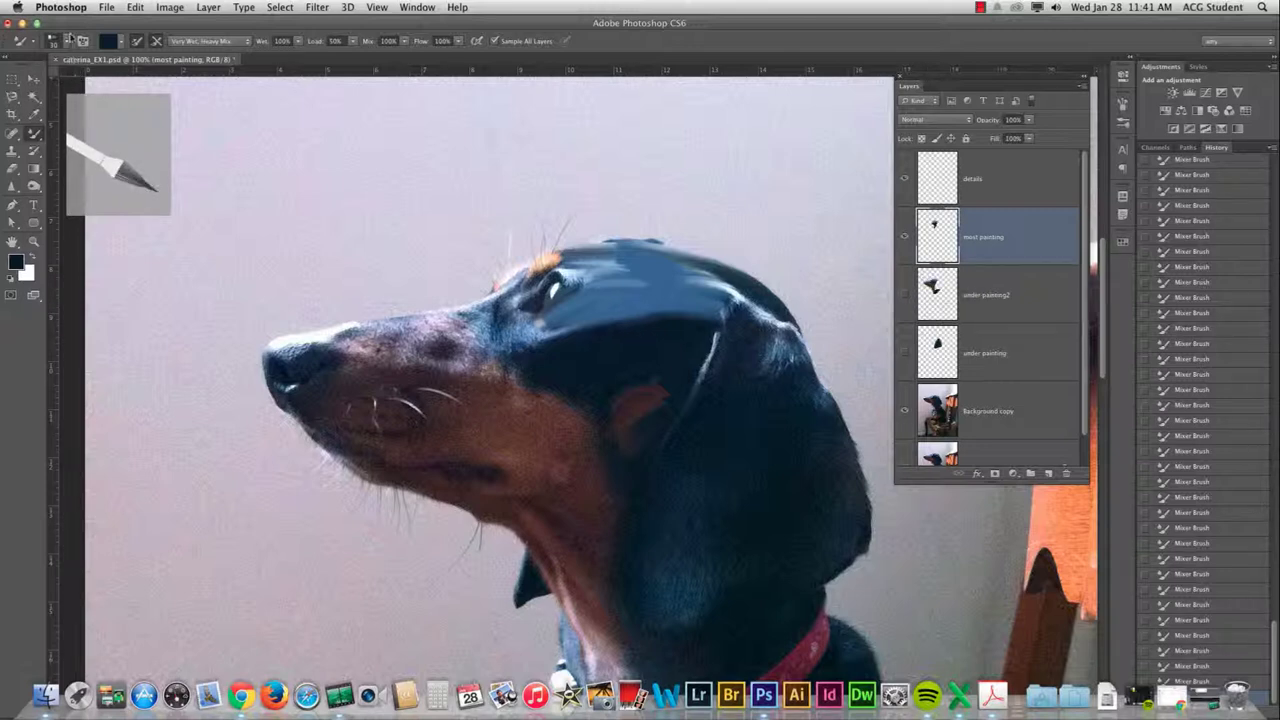
Choose a 30 px fan-shaped bristle brush and smear the fur along the muzzle bridge, around the eye and onto the upper cheek
{"action": "left_click", "coordinate": [67, 41]}
{"action": "left_click", "coordinate": [67, 42]}
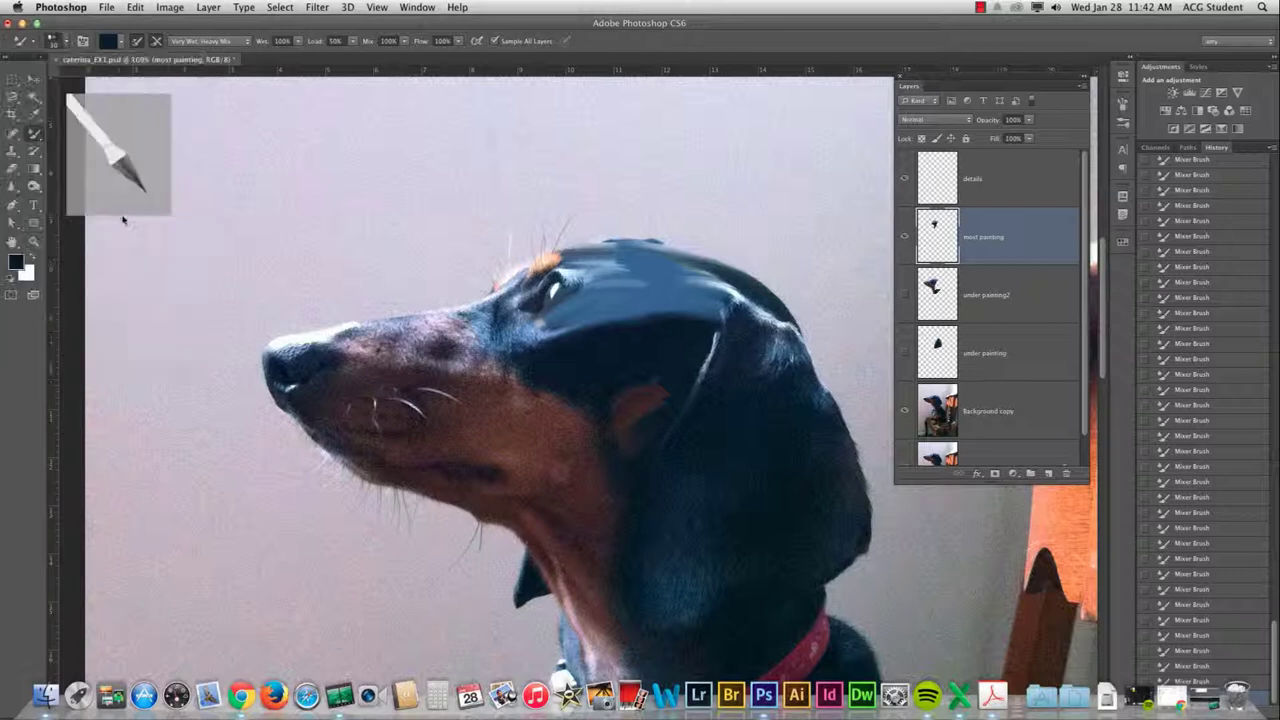
{"action": "left_click", "coordinate": [67, 42]}
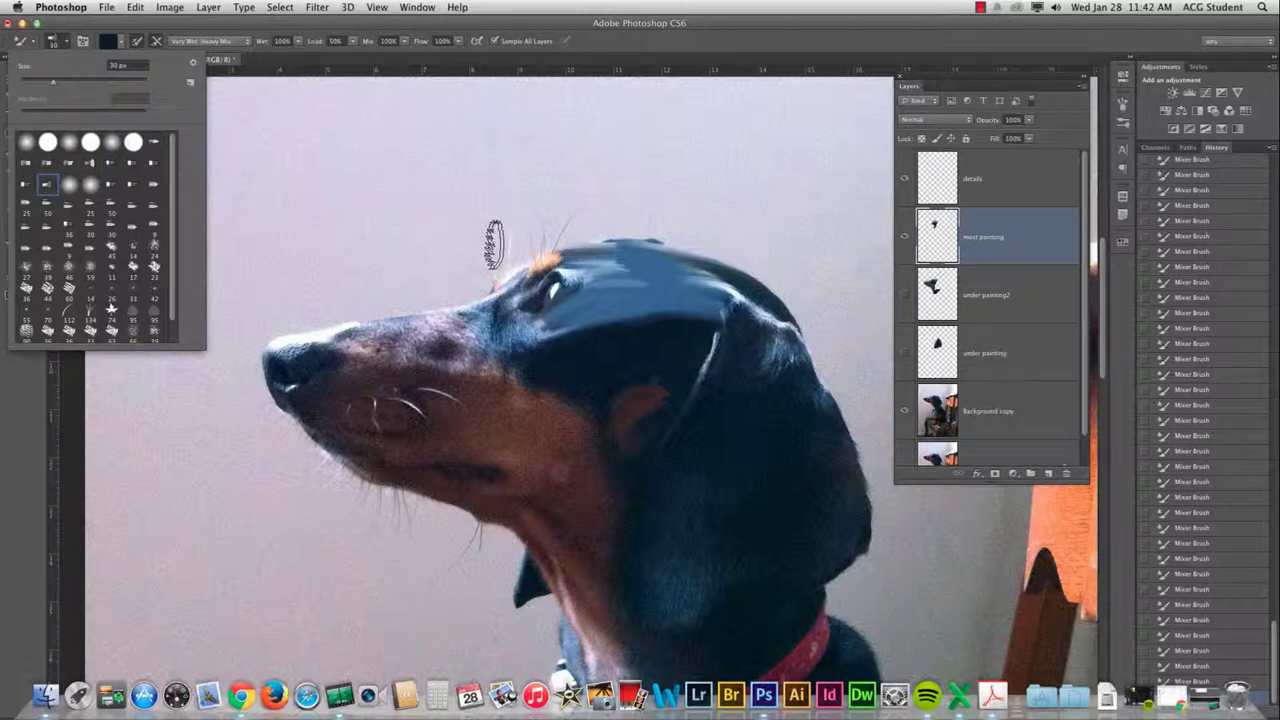
{"action": "left_click", "coordinate": [450, 347]}
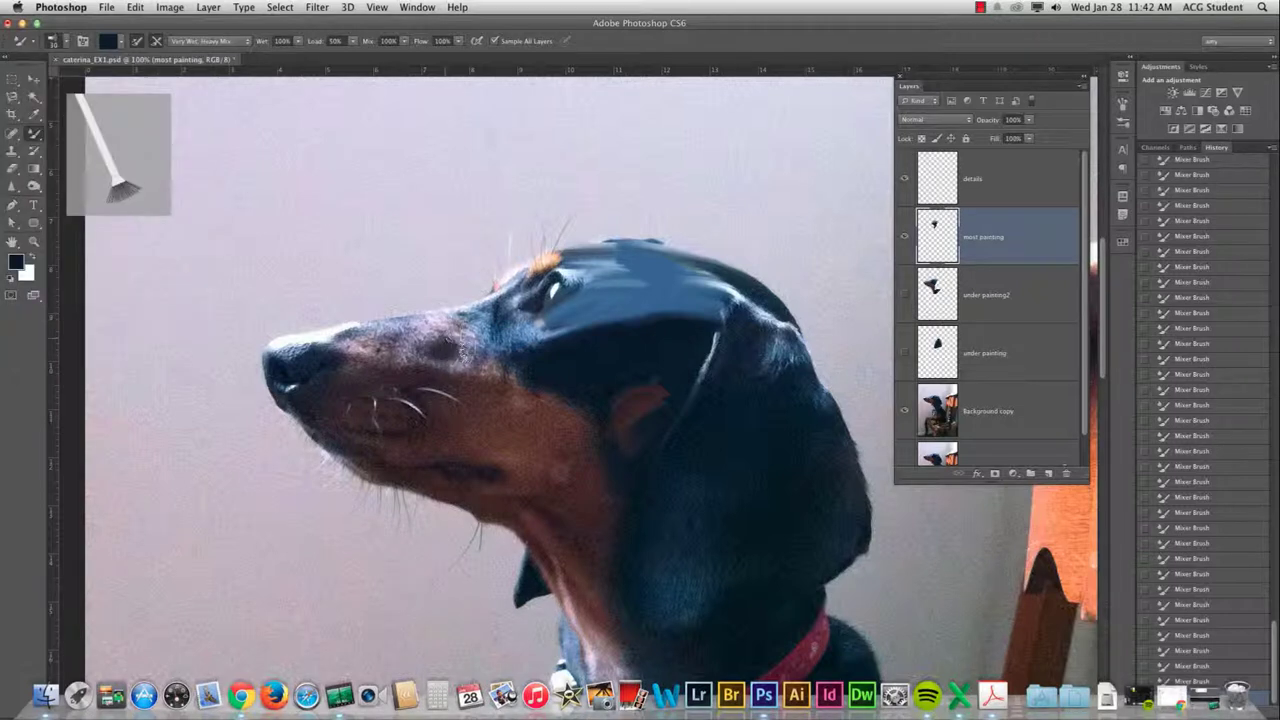
{"action": "mouse_move", "coordinate": [452, 347]}
{"action": "left_mouse_down"}
{"action": "mouse_move", "coordinate": [473, 352]}
{"action": "mouse_move", "coordinate": [482, 310]}
{"action": "mouse_move", "coordinate": [515, 290]}
{"action": "mouse_move", "coordinate": [524, 335]}
{"action": "mouse_move", "coordinate": [534, 328]}
{"action": "left_mouse_up"}
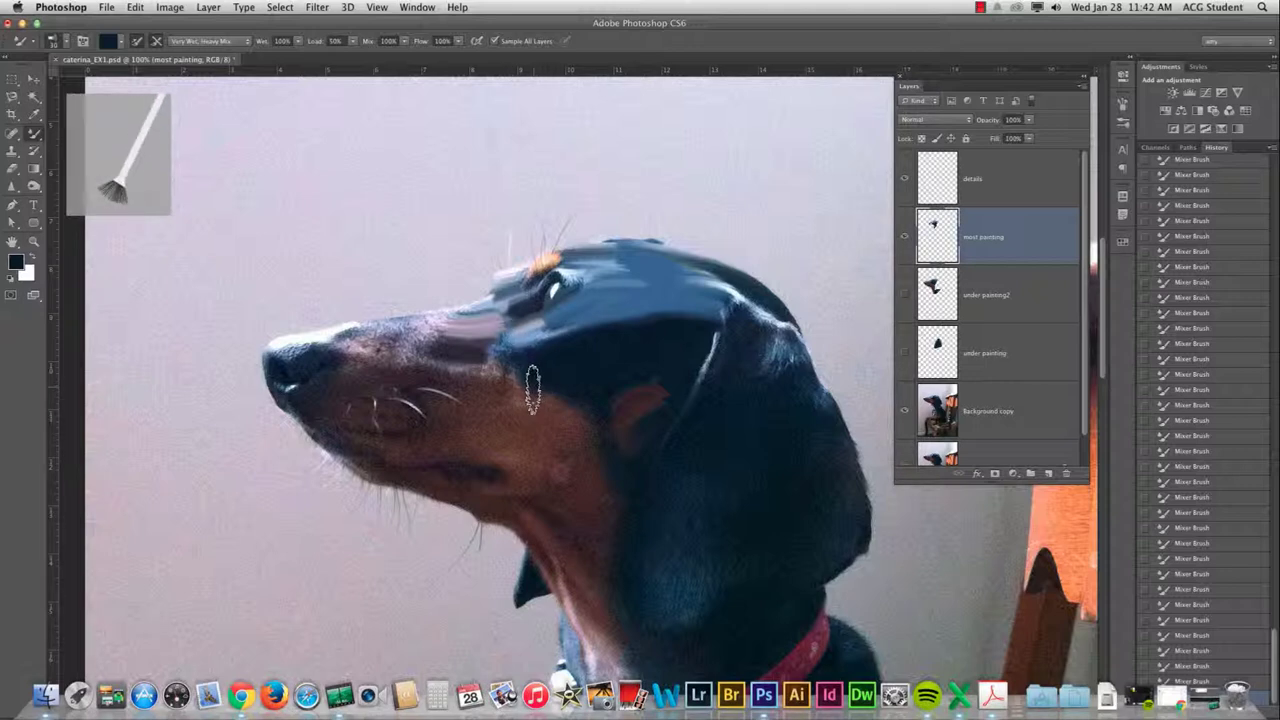
{"action": "mouse_move", "coordinate": [532, 390]}
{"action": "left_mouse_down"}
{"action": "mouse_move", "coordinate": [569, 386]}
{"action": "mouse_move", "coordinate": [577, 405]}
{"action": "left_mouse_up"}
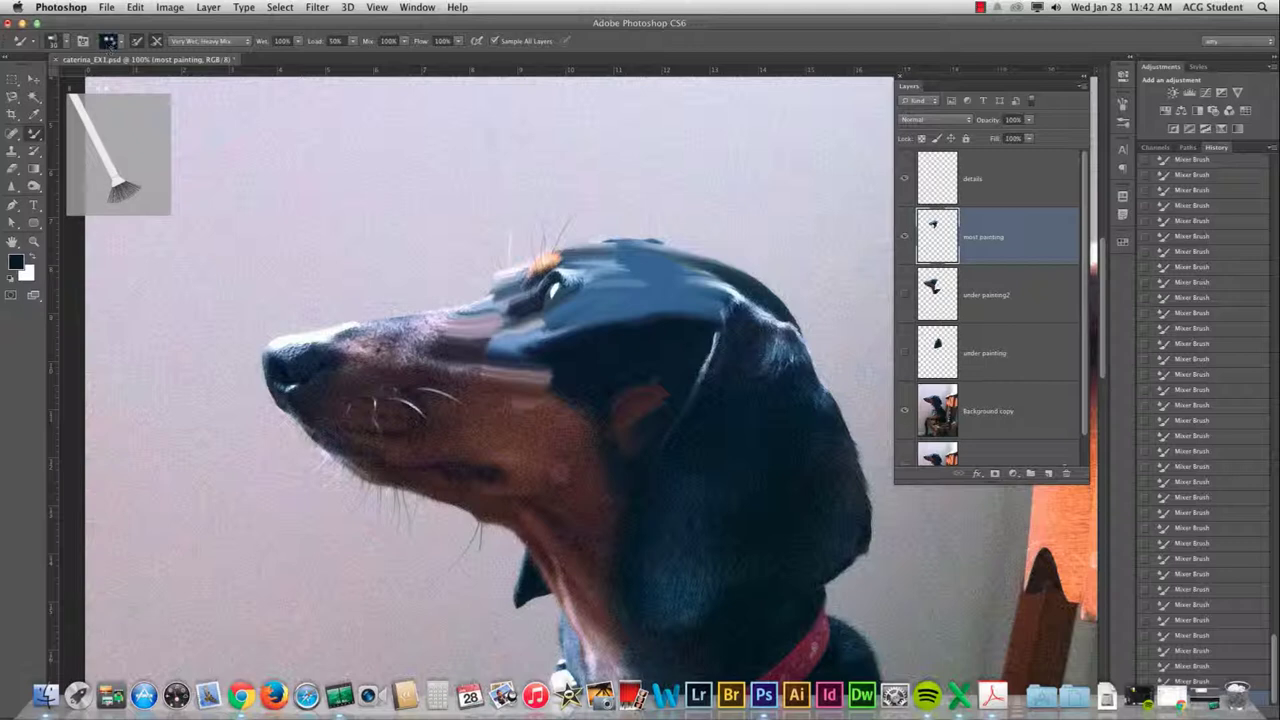
Set the Mixer Brush colour to bright magenta and stroke it across the upper cheek
{"action": "left_click", "coordinate": [109, 43]}
{"action": "left_click", "coordinate": [110, 43]}
{"action": "left_click", "coordinate": [654, 245]}
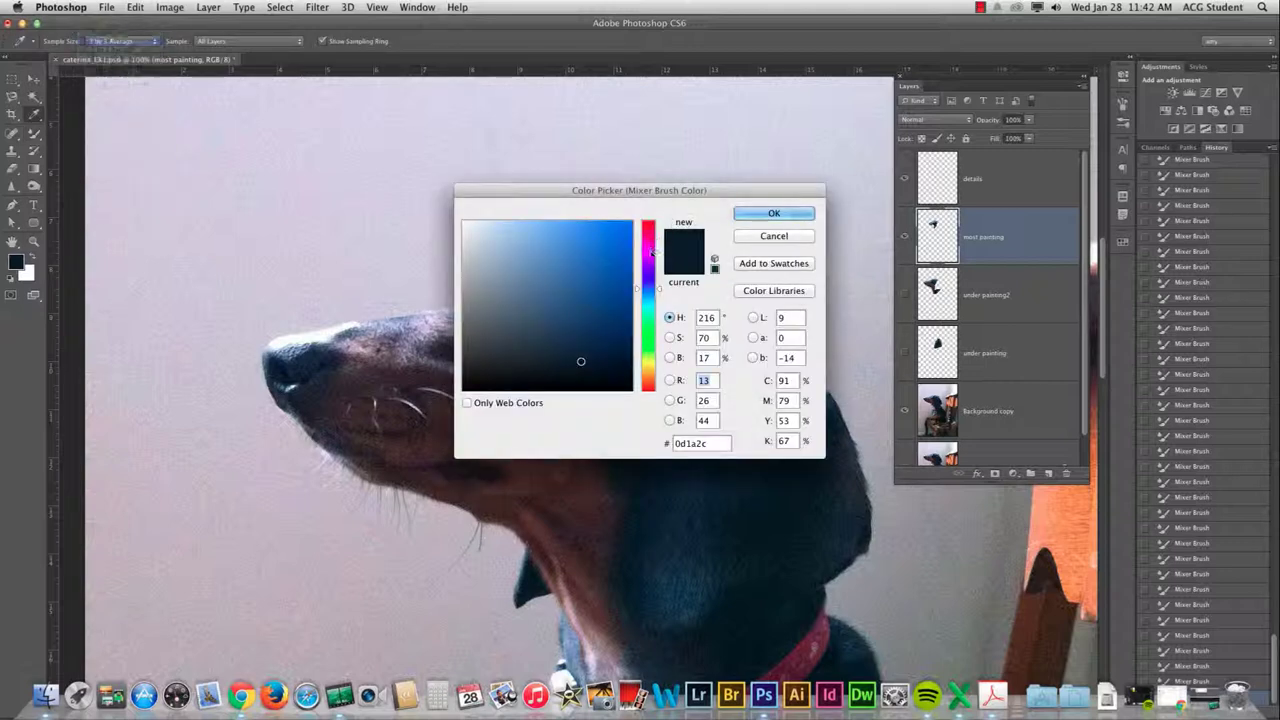
{"action": "left_click", "coordinate": [652, 222]}
{"action": "left_click", "coordinate": [632, 223]}
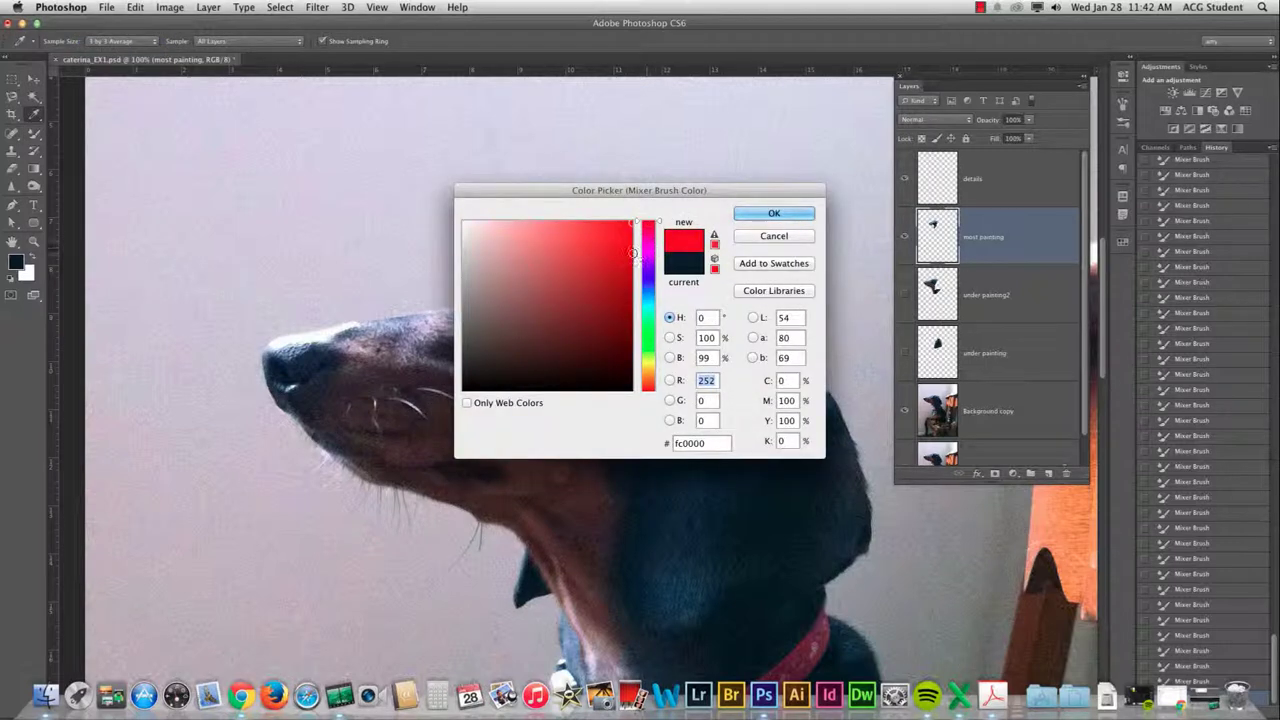
{"action": "left_click", "coordinate": [645, 251]}
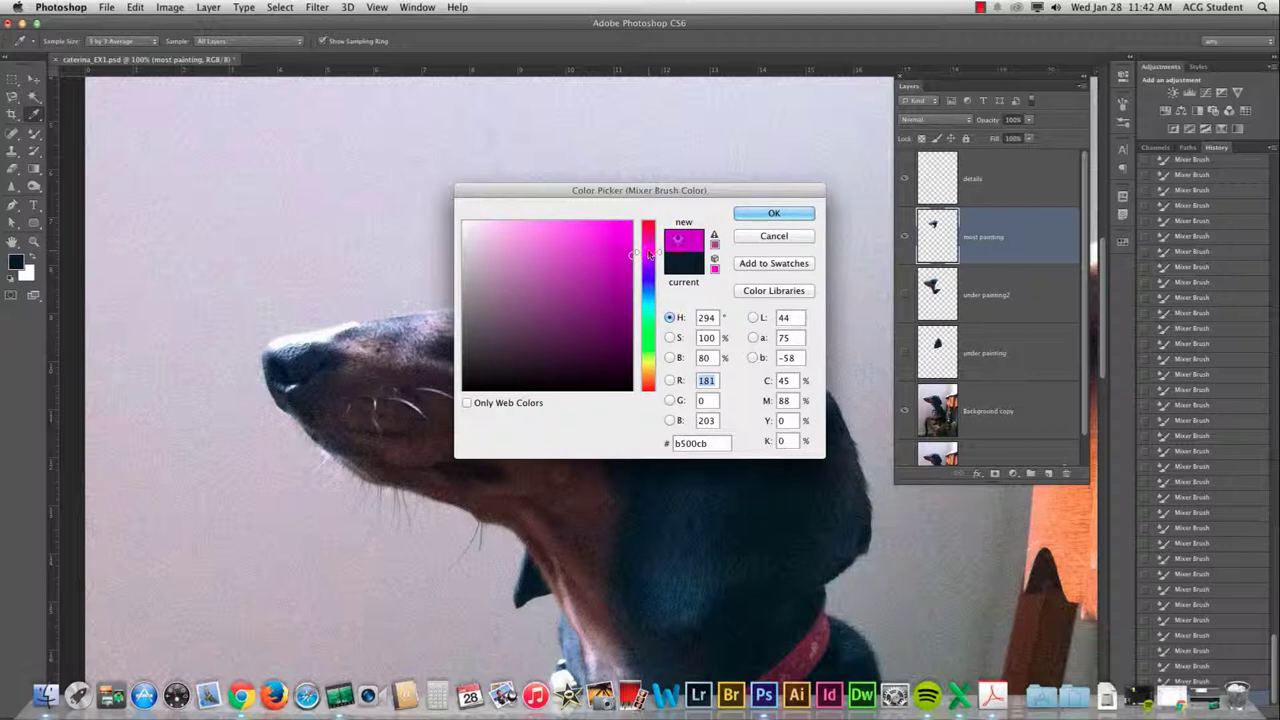
{"action": "left_click", "coordinate": [770, 212]}
{"action": "mouse_move", "coordinate": [497, 380]}
{"action": "left_mouse_down"}
{"action": "mouse_move", "coordinate": [557, 401]}
{"action": "mouse_move", "coordinate": [585, 391]}
{"action": "mouse_move", "coordinate": [540, 395]}
{"action": "left_mouse_up"}
Set the Mixer Brush to Dry, Heavy Load and paint a solid magenta patch on the cheek
{"action": "left_click", "coordinate": [198, 41]}
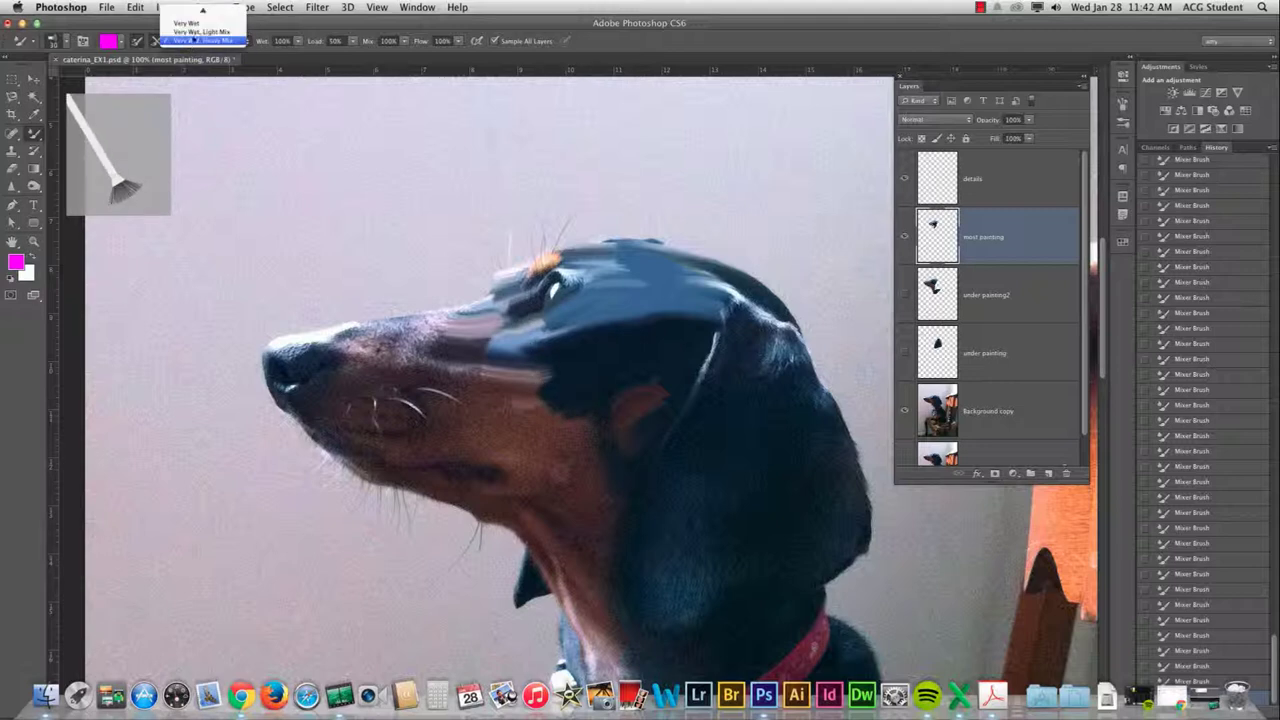
{"action": "left_click", "coordinate": [198, 17]}
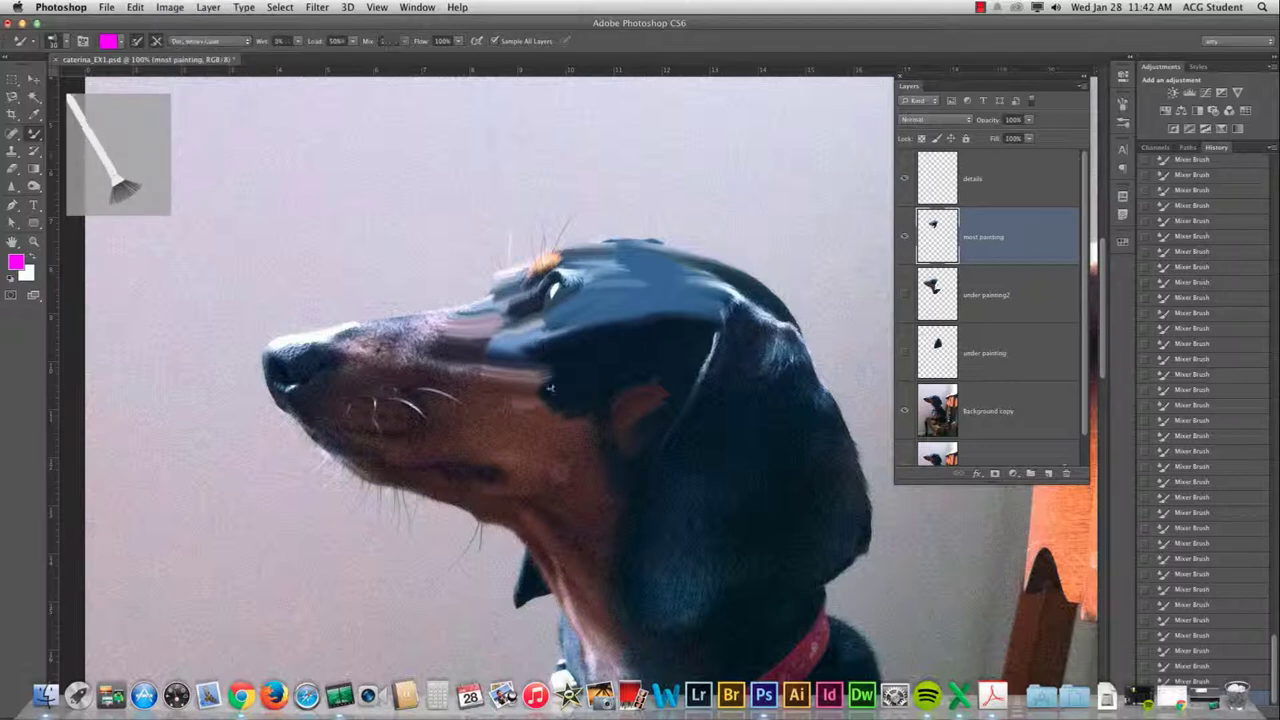
{"action": "mouse_move", "coordinate": [541, 398]}
{"action": "left_mouse_down"}
{"action": "mouse_move", "coordinate": [574, 421]}
{"action": "mouse_move", "coordinate": [545, 428]}
{"action": "mouse_move", "coordinate": [590, 428]}
{"action": "mouse_move", "coordinate": [563, 444]}
{"action": "mouse_move", "coordinate": [601, 433]}
{"action": "mouse_move", "coordinate": [565, 452]}
{"action": "mouse_move", "coordinate": [596, 447]}
{"action": "mouse_move", "coordinate": [572, 462]}
{"action": "mouse_move", "coordinate": [588, 472]}
{"action": "mouse_move", "coordinate": [568, 464]}
{"action": "mouse_move", "coordinate": [604, 470]}
{"action": "left_mouse_up"}
Switch the Mixer Brush to Very Wet, Light Mix and spread the magenta across the cheek and up towards the eye
{"action": "left_click", "coordinate": [221, 41]}
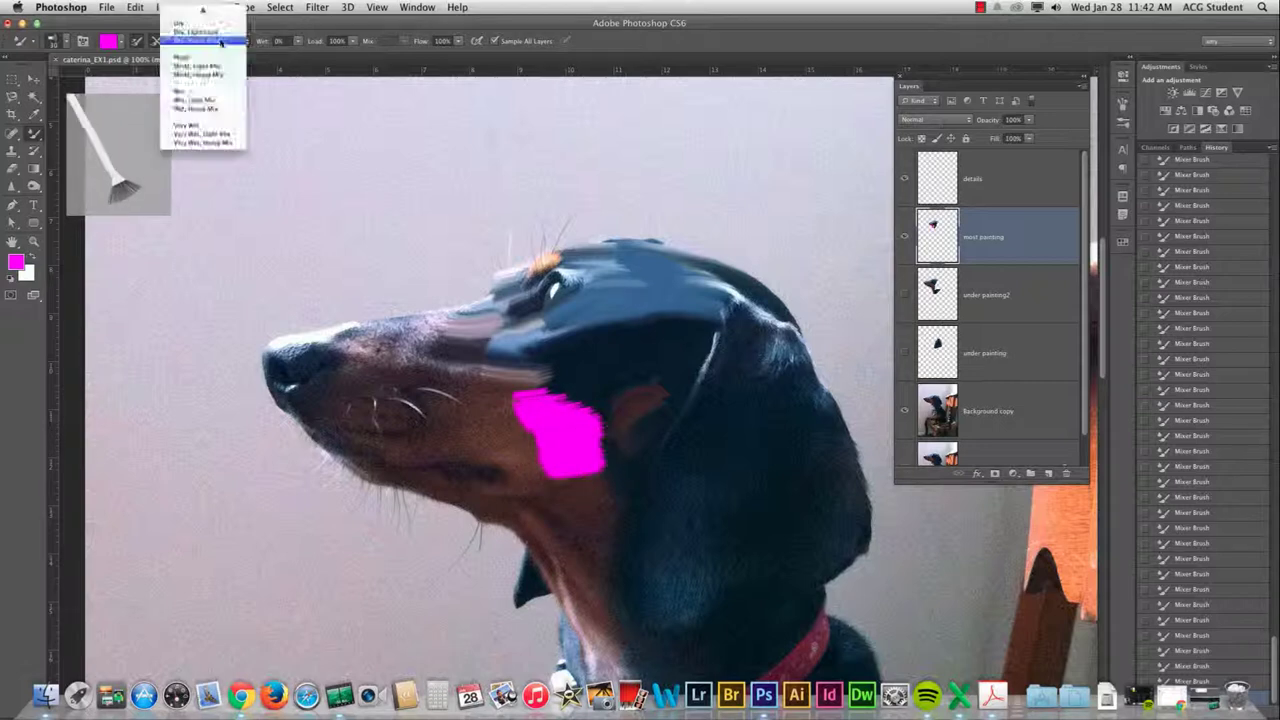
{"action": "left_click", "coordinate": [205, 133]}
{"action": "mouse_move", "coordinate": [610, 470]}
{"action": "left_mouse_down"}
{"action": "mouse_move", "coordinate": [631, 444]}
{"action": "mouse_move", "coordinate": [603, 461]}
{"action": "mouse_move", "coordinate": [619, 434]}
{"action": "mouse_move", "coordinate": [597, 422]}
{"action": "mouse_move", "coordinate": [611, 414]}
{"action": "mouse_move", "coordinate": [494, 400]}
{"action": "mouse_move", "coordinate": [520, 406]}
{"action": "mouse_move", "coordinate": [483, 405]}
{"action": "mouse_move", "coordinate": [534, 406]}
{"action": "mouse_move", "coordinate": [479, 412]}
{"action": "mouse_move", "coordinate": [532, 413]}
{"action": "mouse_move", "coordinate": [477, 426]}
{"action": "mouse_move", "coordinate": [535, 432]}
{"action": "mouse_move", "coordinate": [496, 444]}
{"action": "mouse_move", "coordinate": [548, 439]}
{"action": "mouse_move", "coordinate": [490, 471]}
{"action": "mouse_move", "coordinate": [556, 471]}
{"action": "mouse_move", "coordinate": [525, 496]}
{"action": "mouse_move", "coordinate": [563, 493]}
{"action": "mouse_move", "coordinate": [528, 494]}
{"action": "mouse_move", "coordinate": [599, 468]}
{"action": "mouse_move", "coordinate": [639, 463]}
{"action": "mouse_move", "coordinate": [635, 476]}
{"action": "mouse_move", "coordinate": [530, 428]}
{"action": "left_mouse_up"}
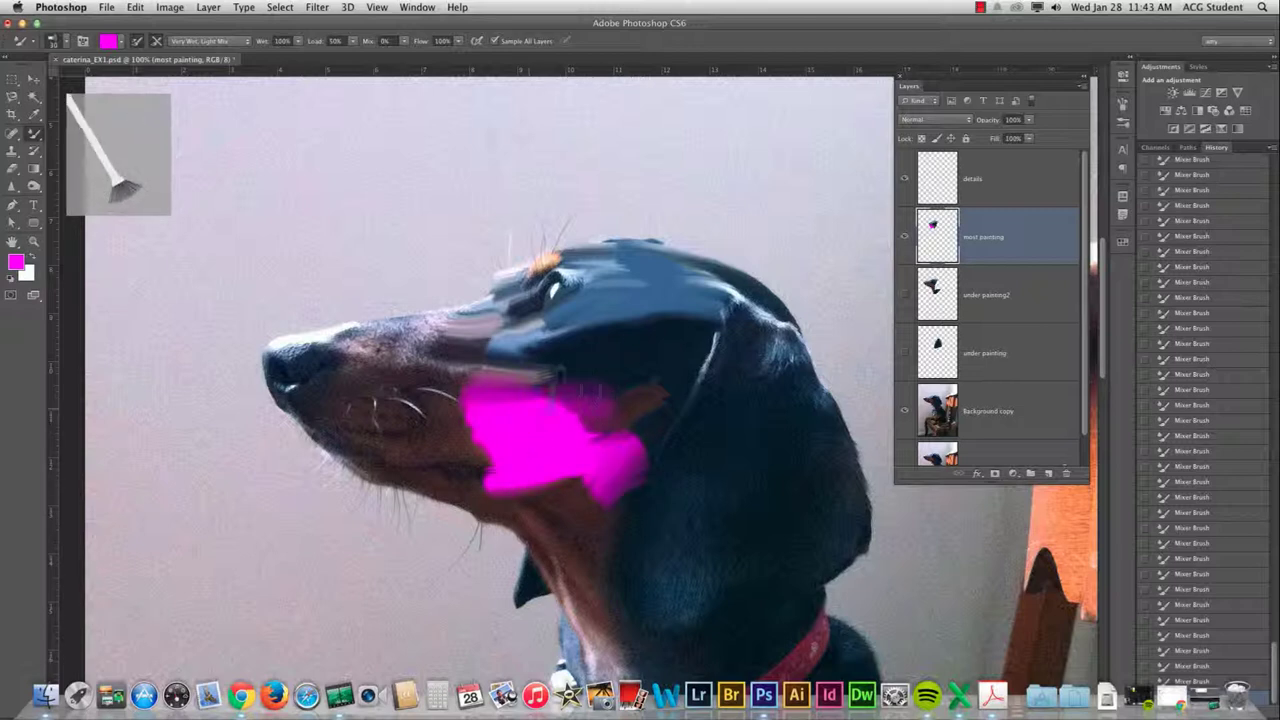
{"action": "mouse_move", "coordinate": [591, 372]}
{"action": "left_mouse_down"}
{"action": "mouse_move", "coordinate": [525, 395]}
{"action": "mouse_move", "coordinate": [605, 380]}
{"action": "left_mouse_up"}
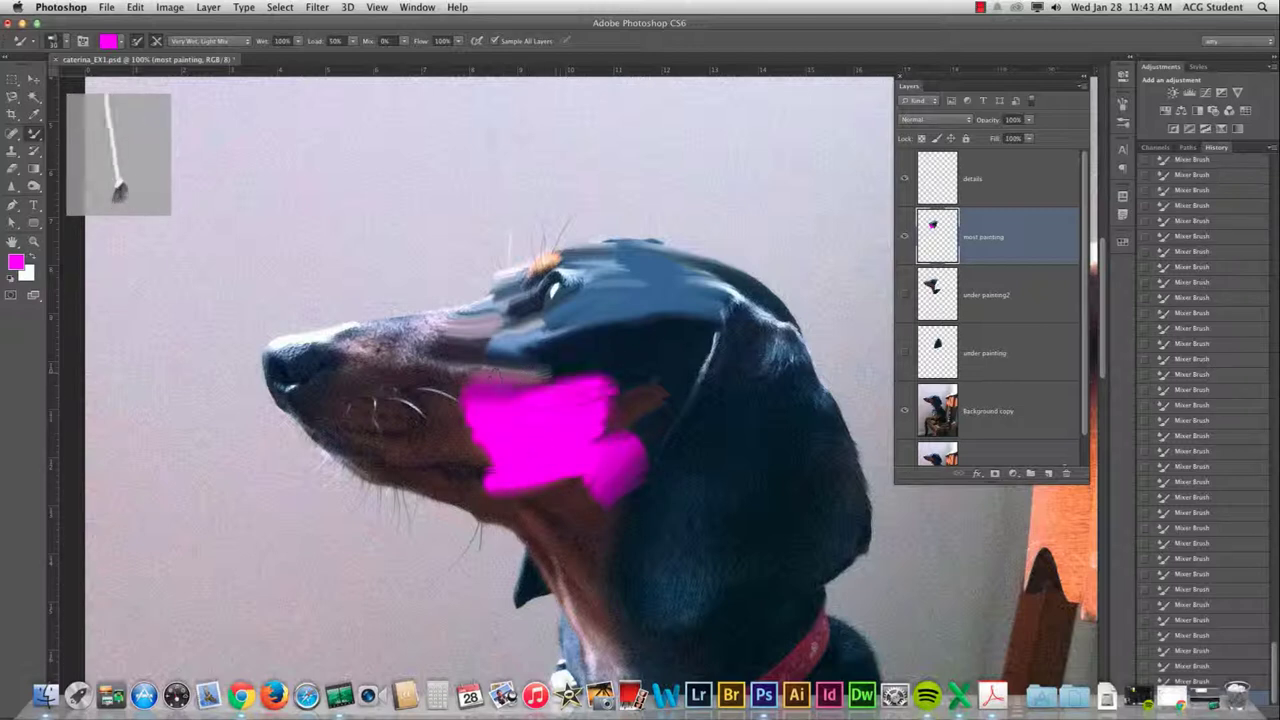
{"action": "mouse_move", "coordinate": [515, 366]}
{"action": "left_mouse_down"}
{"action": "mouse_move", "coordinate": [596, 376]}
{"action": "mouse_move", "coordinate": [568, 370]}
{"action": "mouse_move", "coordinate": [600, 365]}
{"action": "mouse_move", "coordinate": [520, 335]}
{"action": "mouse_move", "coordinate": [560, 358]}
{"action": "mouse_move", "coordinate": [492, 355]}
{"action": "mouse_move", "coordinate": [592, 348]}
{"action": "left_mouse_up"}
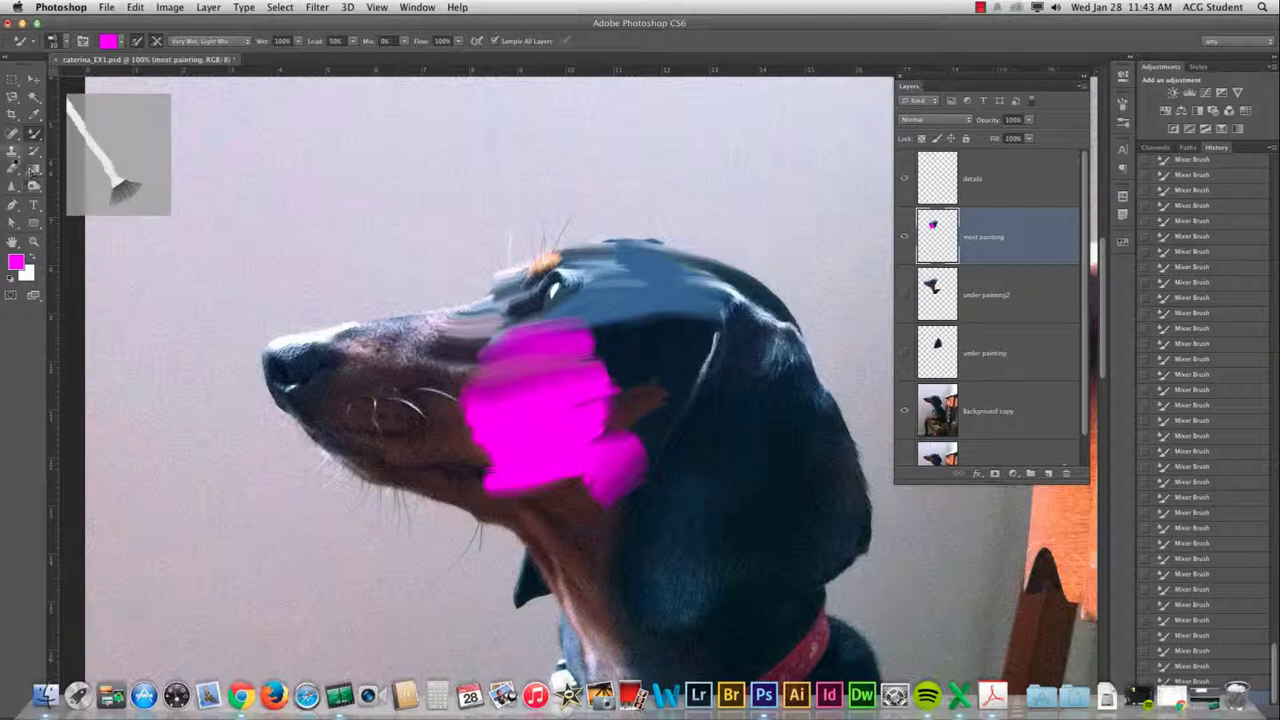
Erase a hole in the magenta patch at 100% opacity, and revert the erasure through the document's history
{"action": "left_click", "coordinate": [12, 168]}
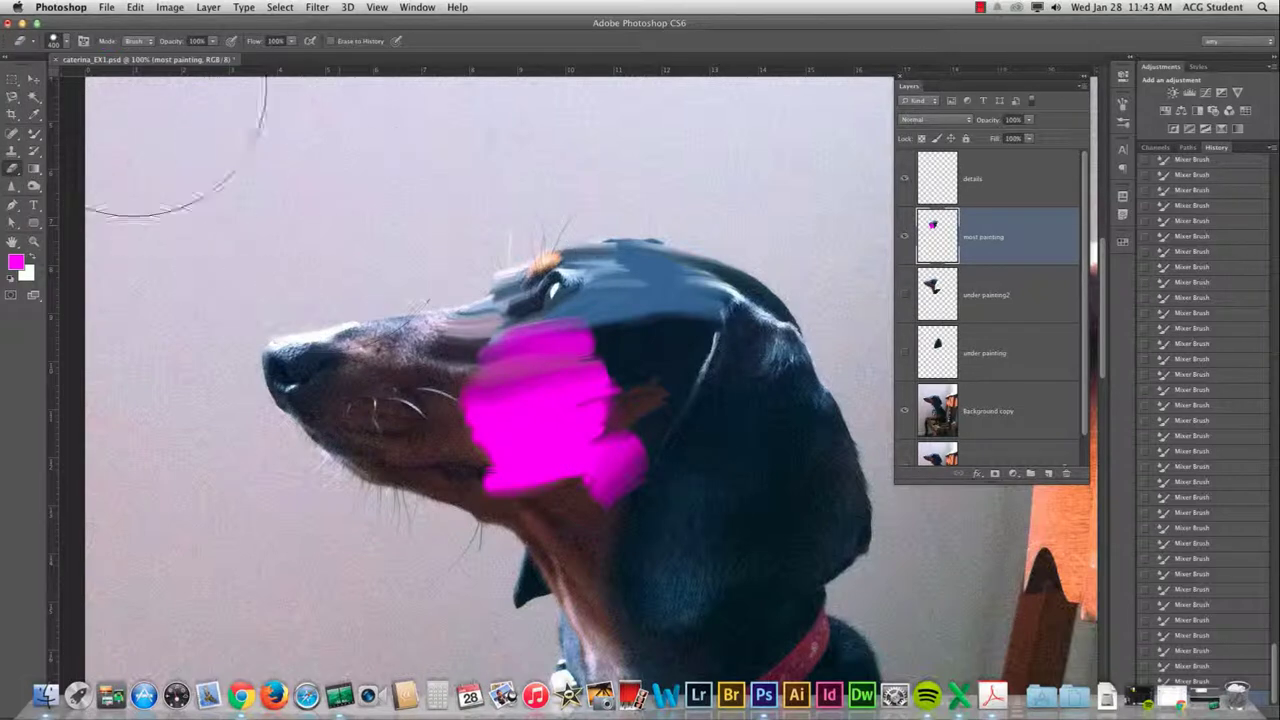
{"action": "left_click", "coordinate": [541, 411]}
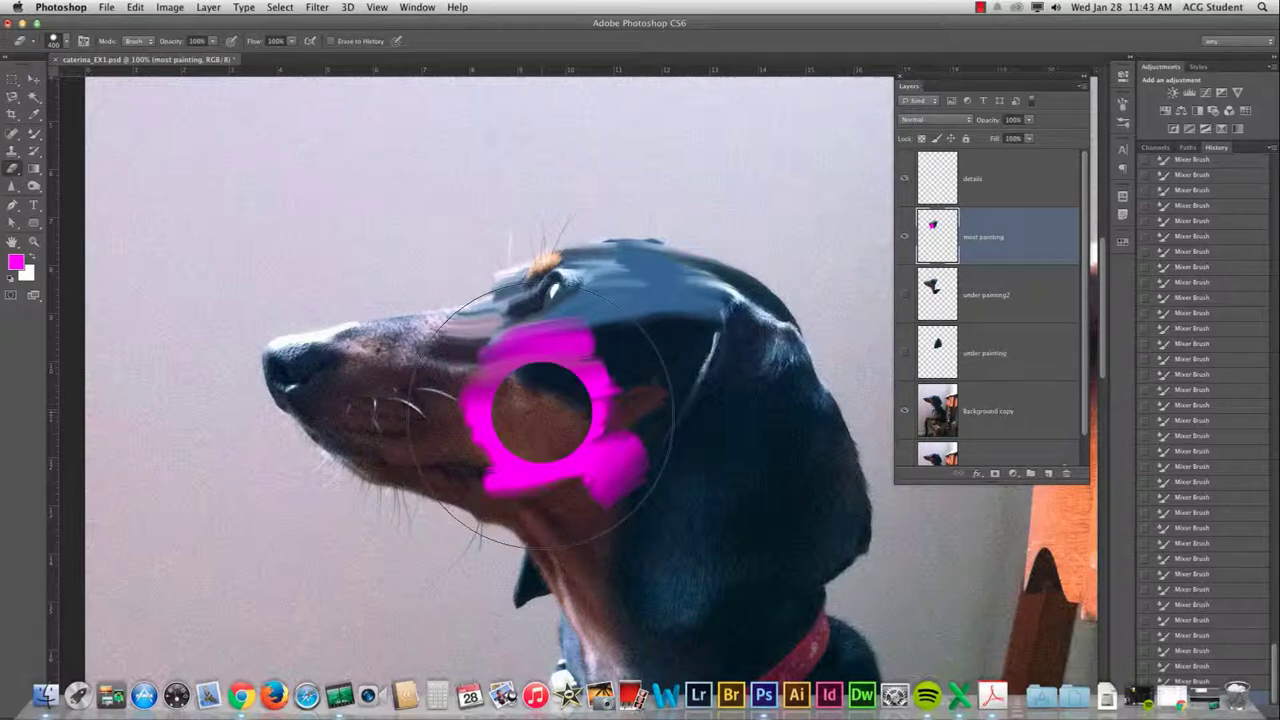
{"action": "left_click_drag", "start_coordinate": [1210, 147], "coordinate": [995, 63]}
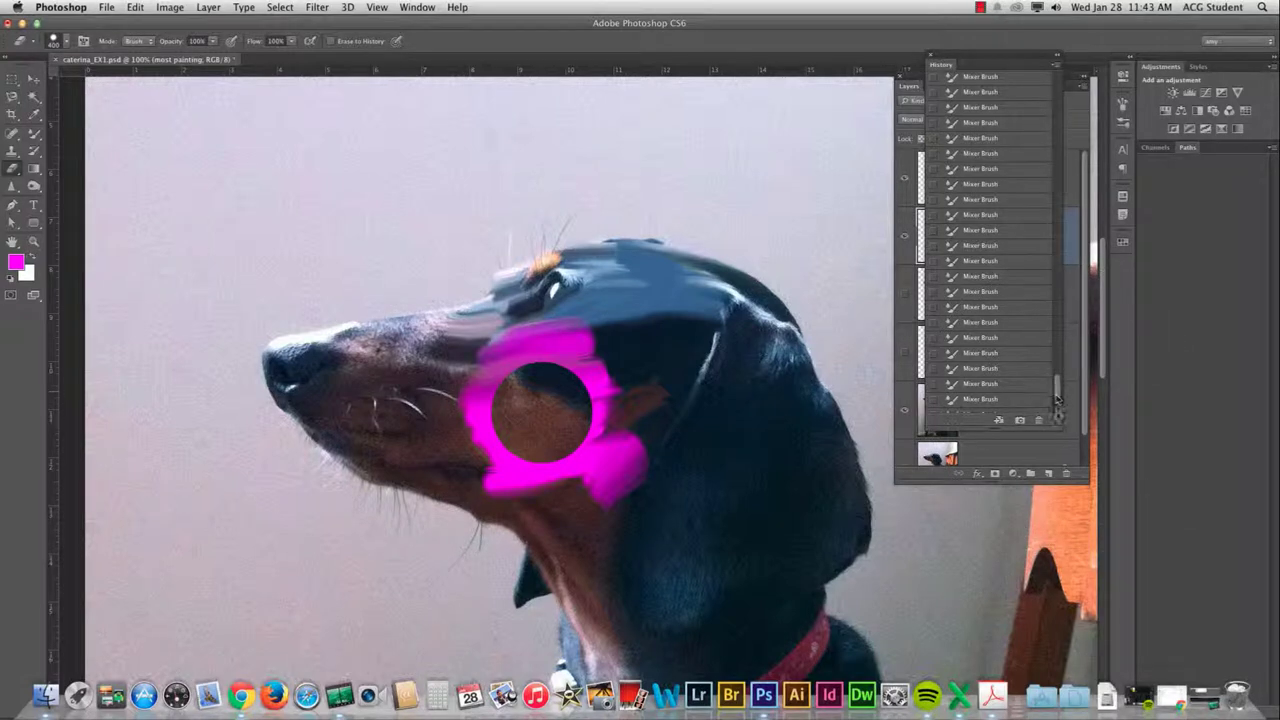
{"action": "left_click_drag", "start_coordinate": [1059, 397], "coordinate": [1059, 413]}
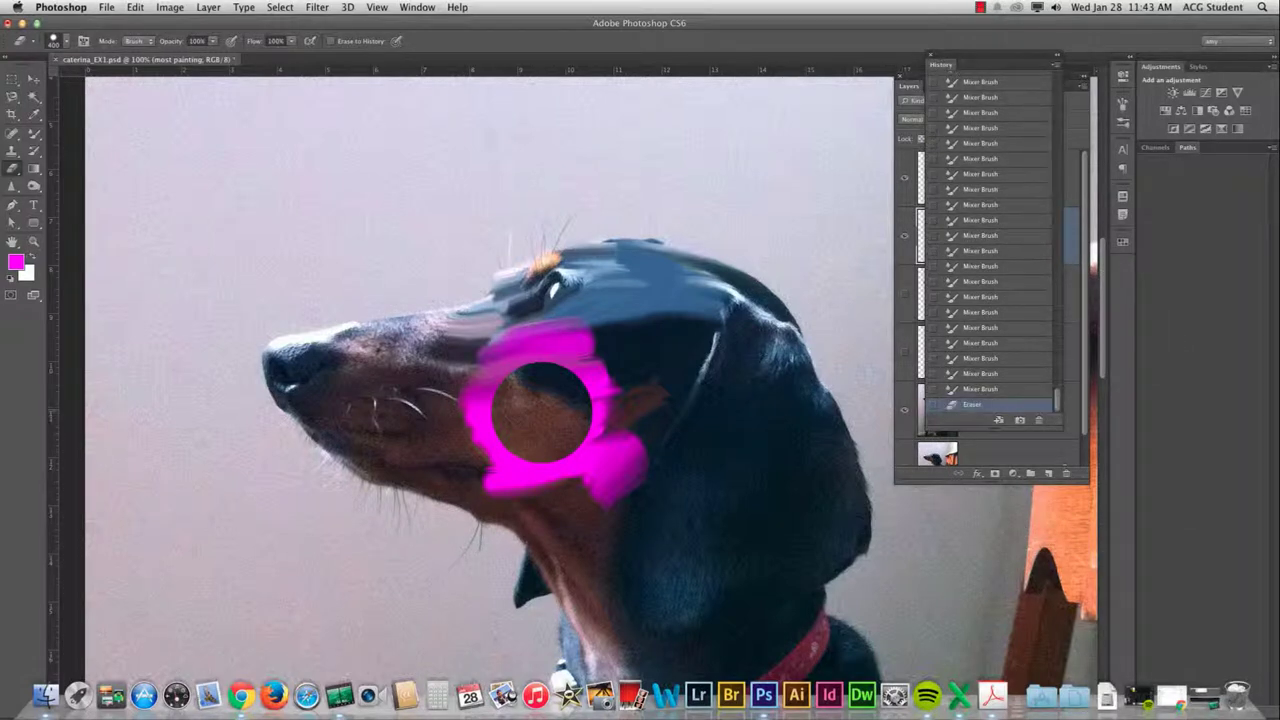
{"action": "left_click", "coordinate": [985, 391]}
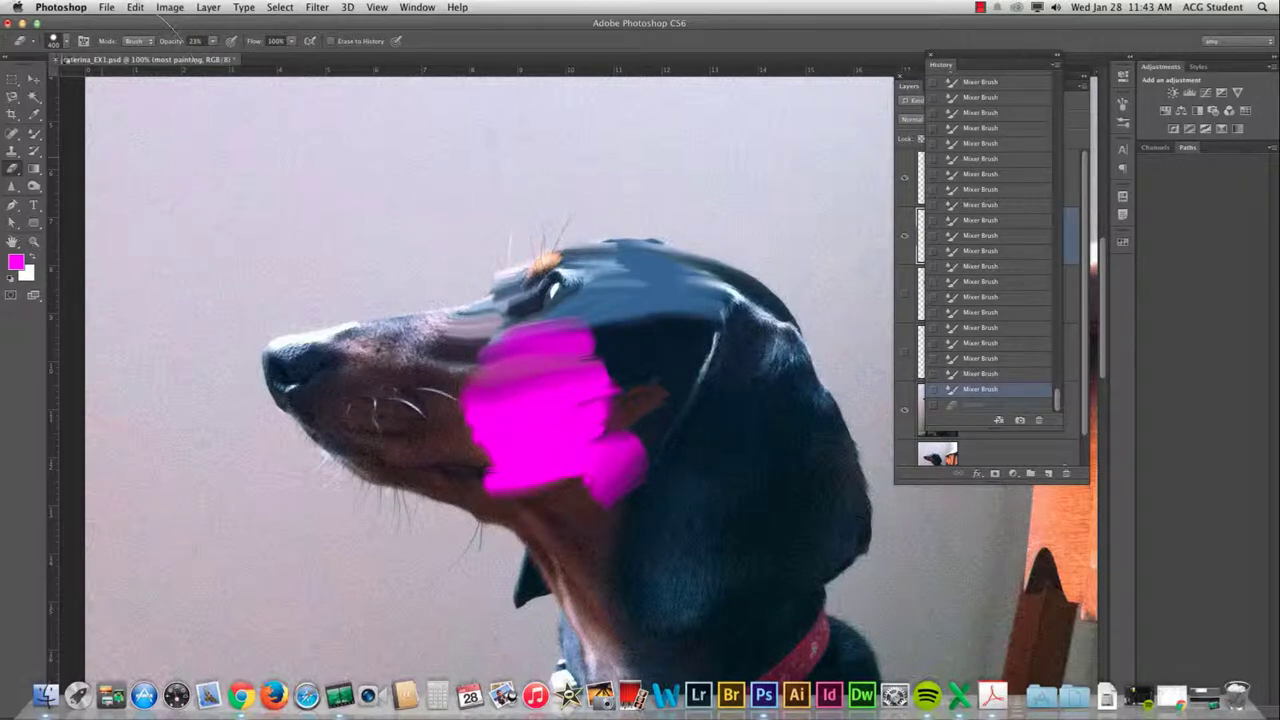
Set the eraser to 400 px, 0% hardness and 23% opacity, and fade the centre of the magenta patch with repeated dabs
{"action": "left_click", "coordinate": [58, 41]}
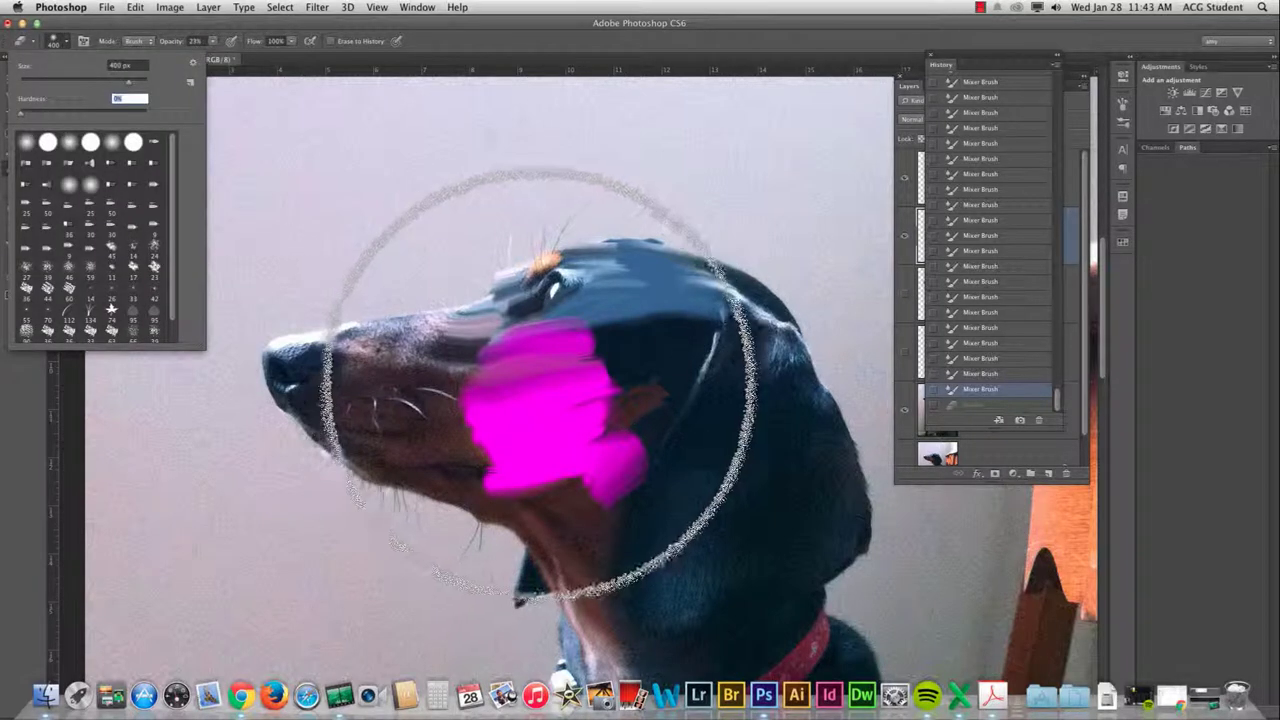
{"action": "left_click", "coordinate": [540, 388]}
{"action": "left_click", "coordinate": [546, 397]}
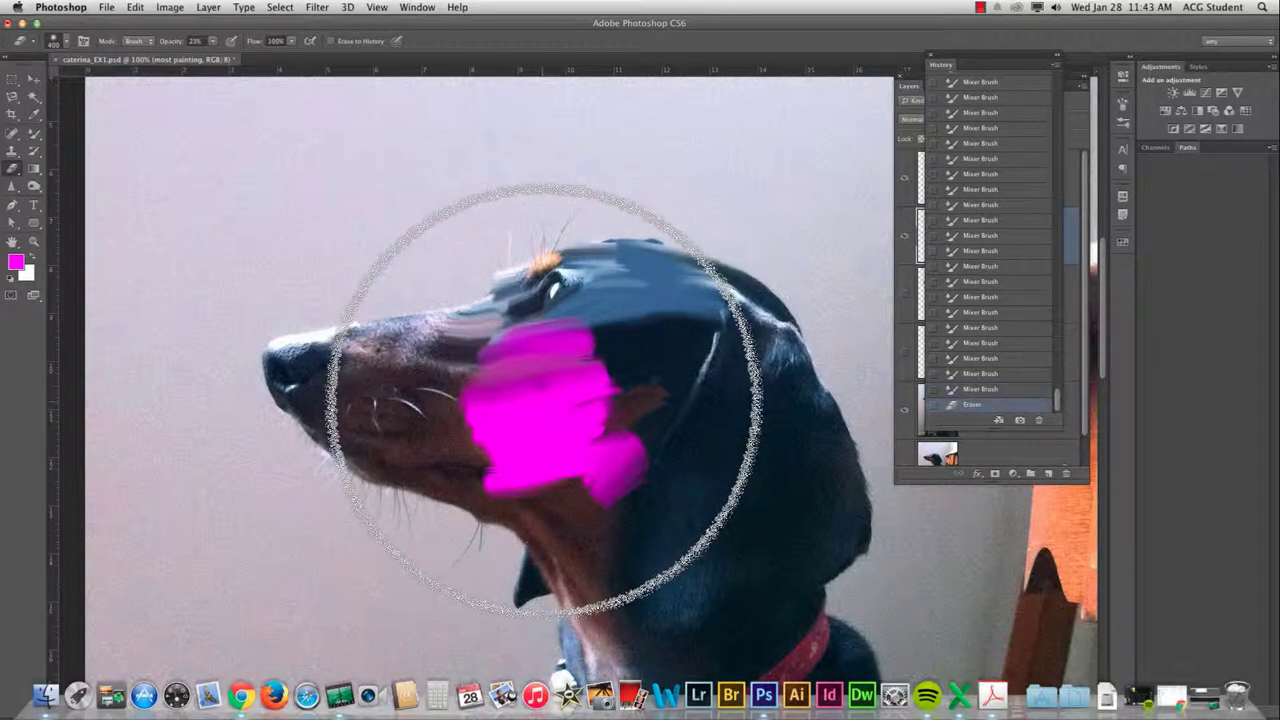
{"action": "left_click", "coordinate": [552, 428]}
{"action": "left_click", "coordinate": [532, 464]}
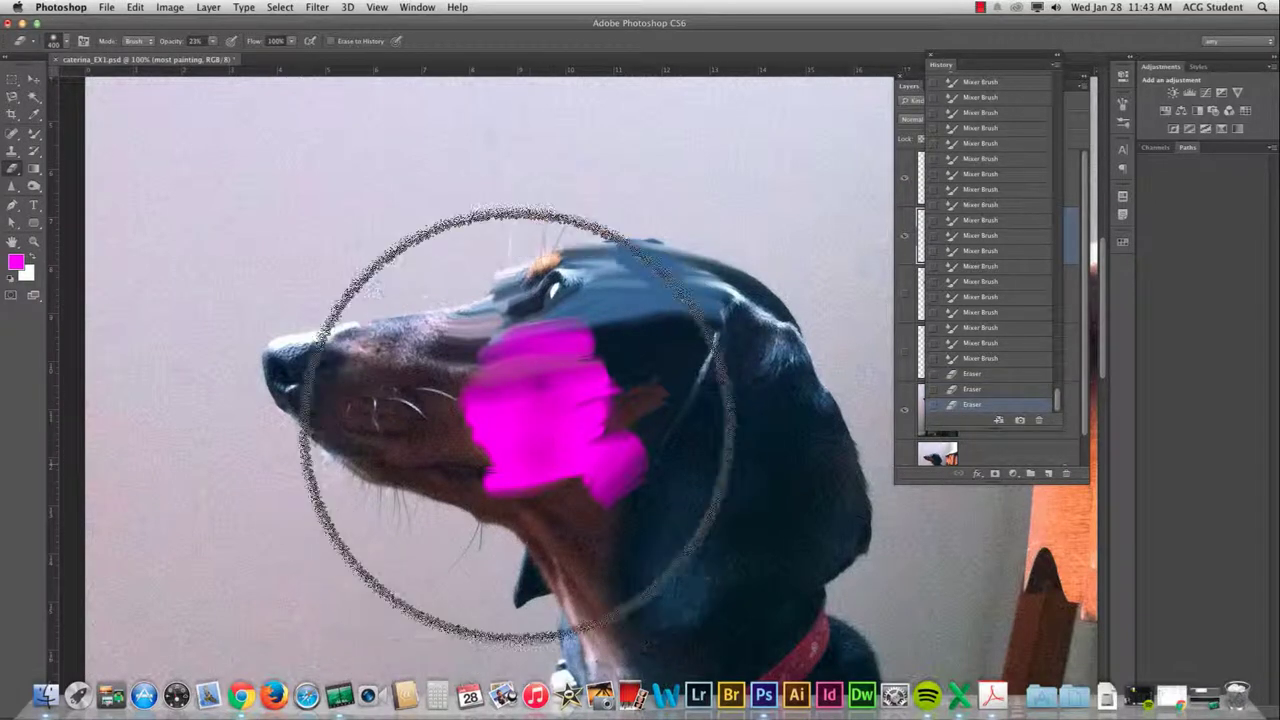
{"action": "left_click", "coordinate": [511, 418]}
{"action": "left_click", "coordinate": [545, 406]}
{"action": "left_click", "coordinate": [586, 428]}
{"action": "left_click", "coordinate": [592, 432]}
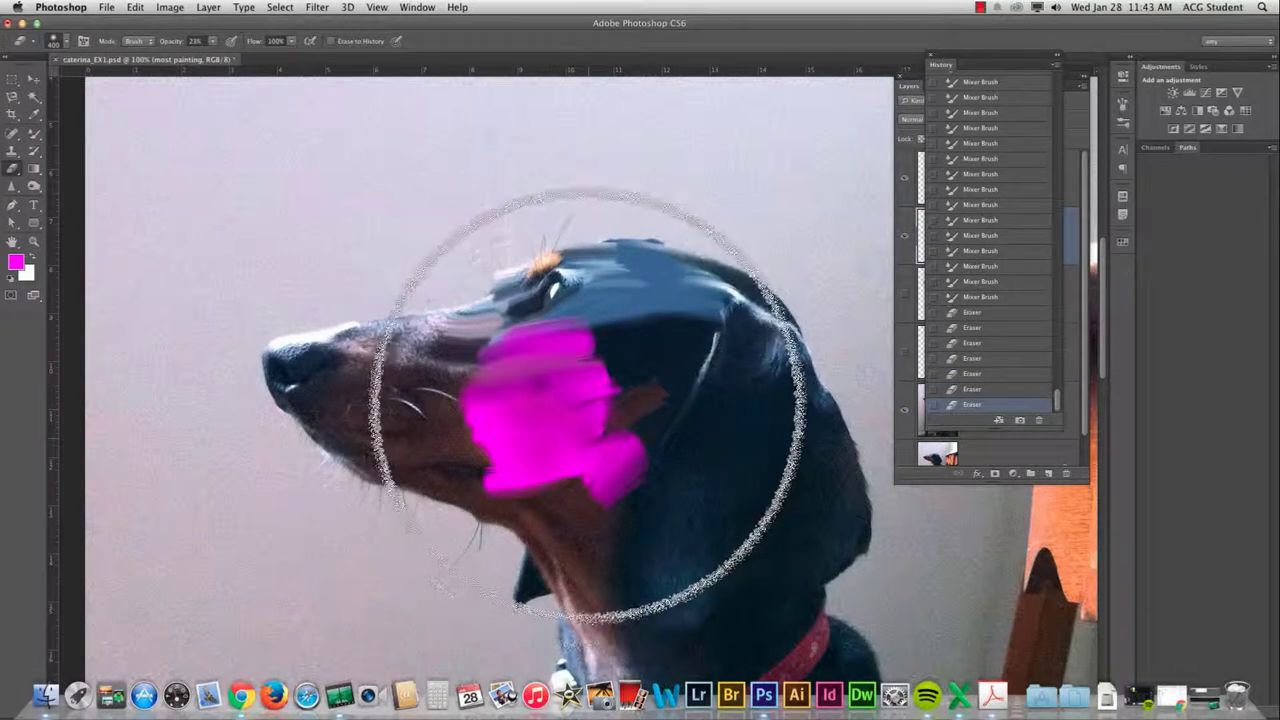
{"action": "left_click", "coordinate": [596, 402]}
Hide the Background and Background copy layers, leaving Background selected, and save the document
{"action": "key", "text": "v"}
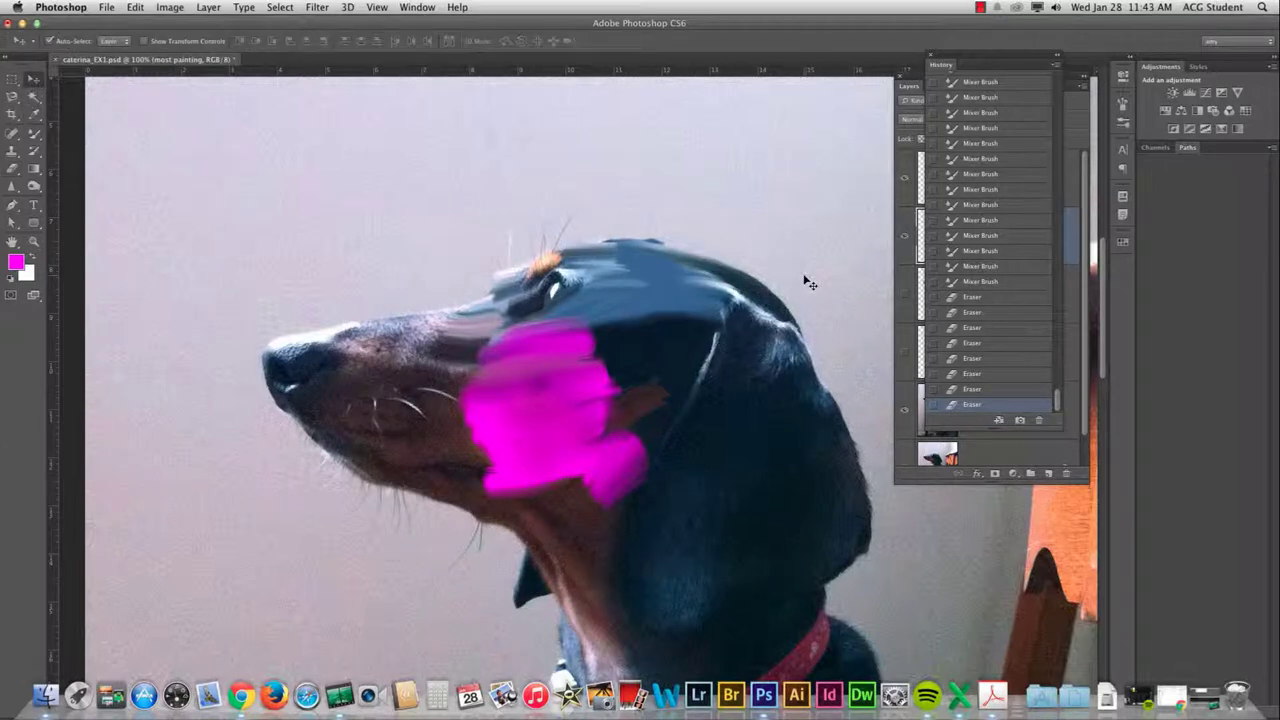
{"action": "left_click", "coordinate": [985, 470]}
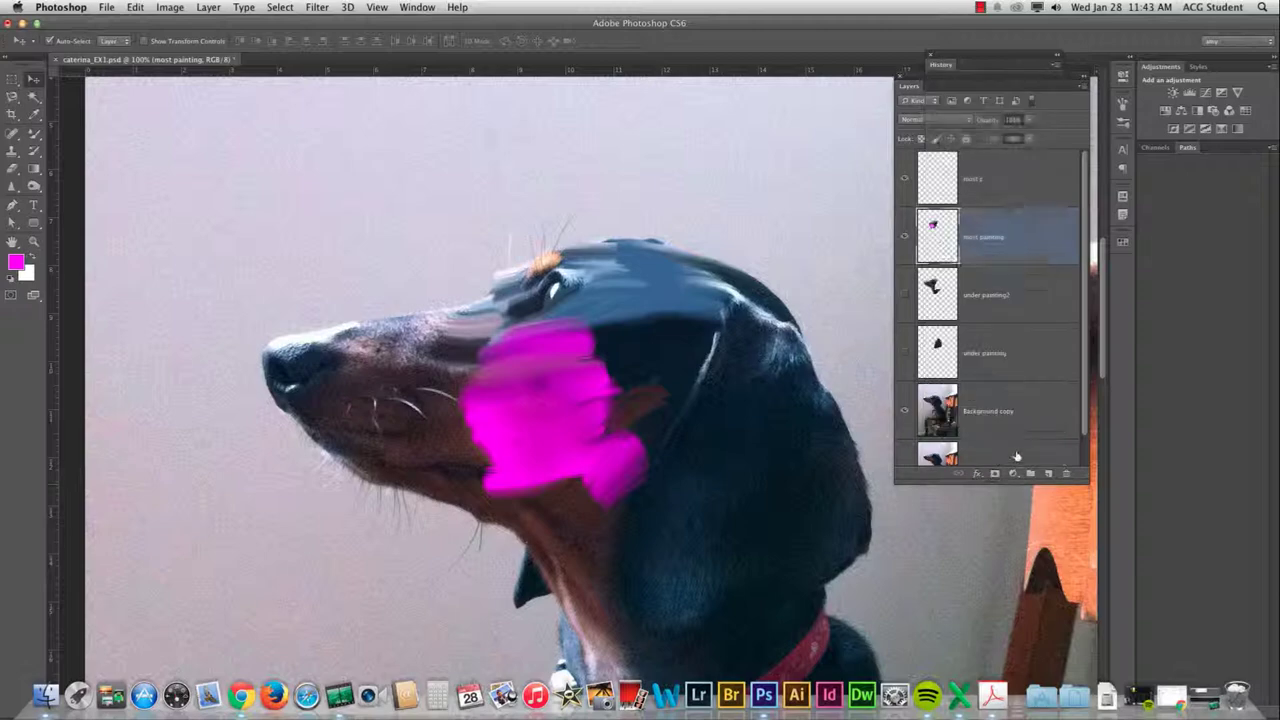
{"action": "left_click", "coordinate": [960, 437]}
{"action": "left_click", "coordinate": [903, 380]}
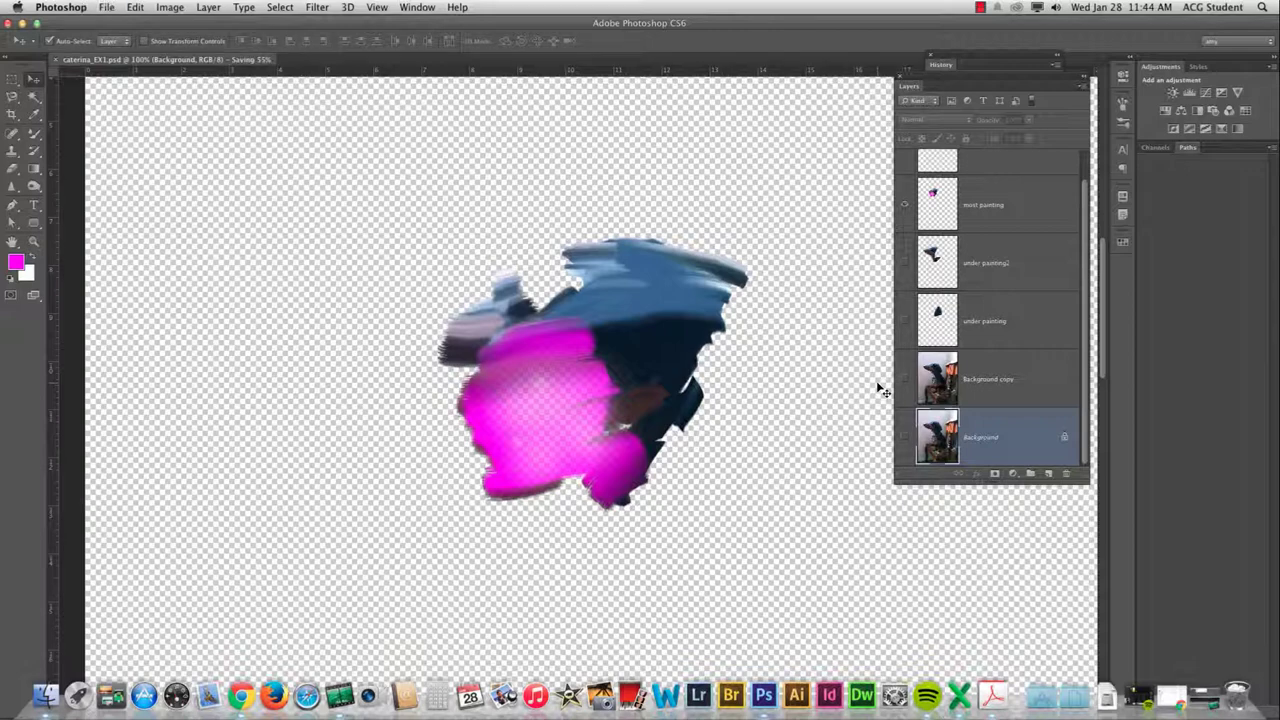
Return to the Mixer Brush and enlarge the layer list until every layer fits in it
{"action": "key", "text": "b"}
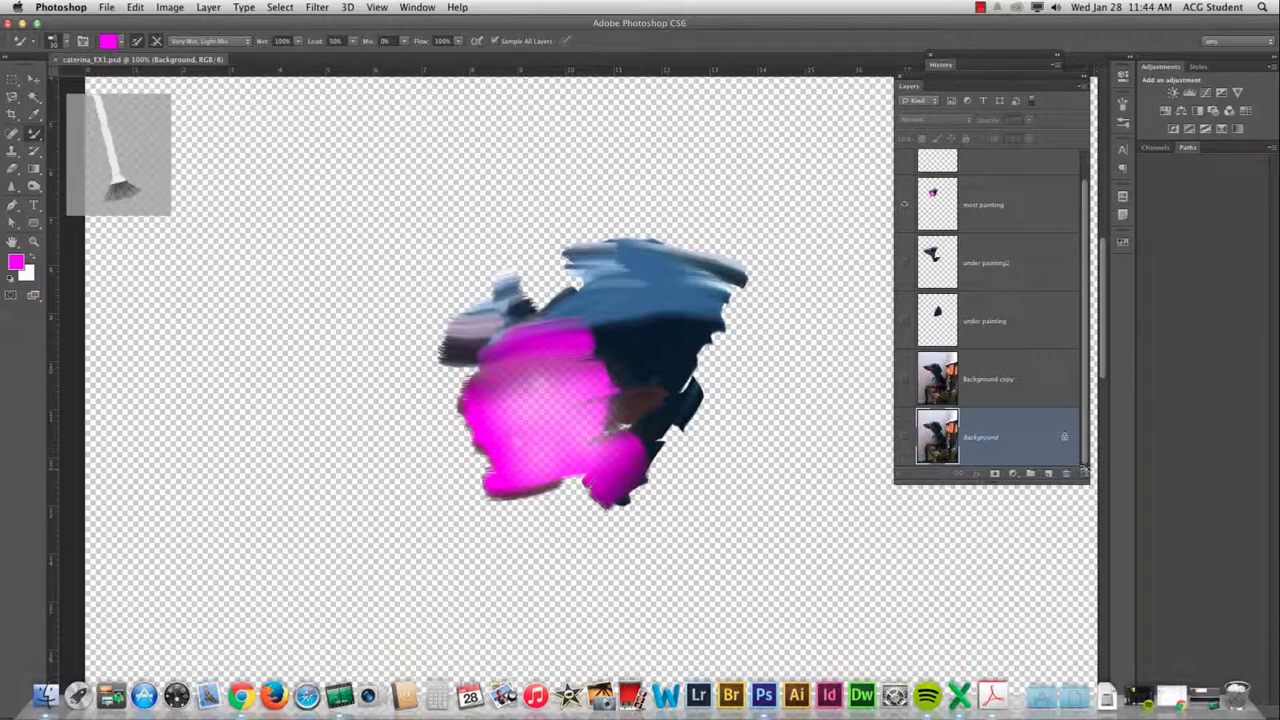
{"action": "left_click_drag", "start_coordinate": [1088, 482], "coordinate": [1117, 554]}
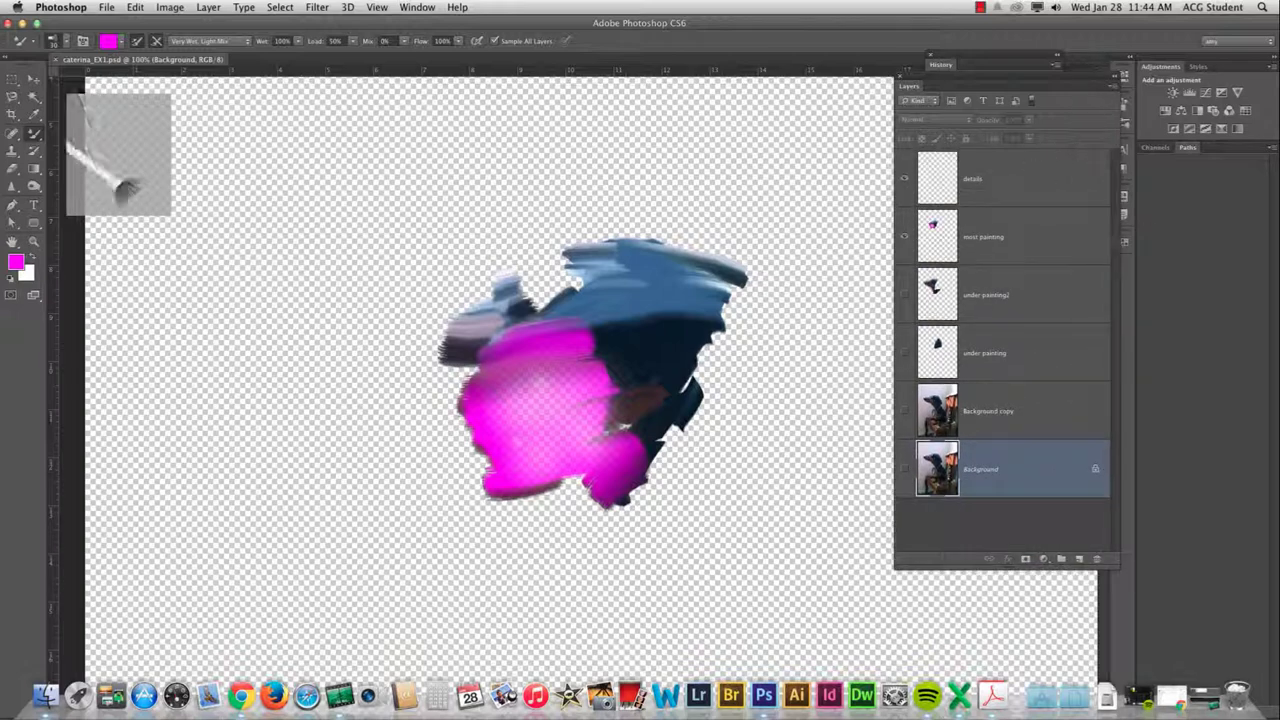